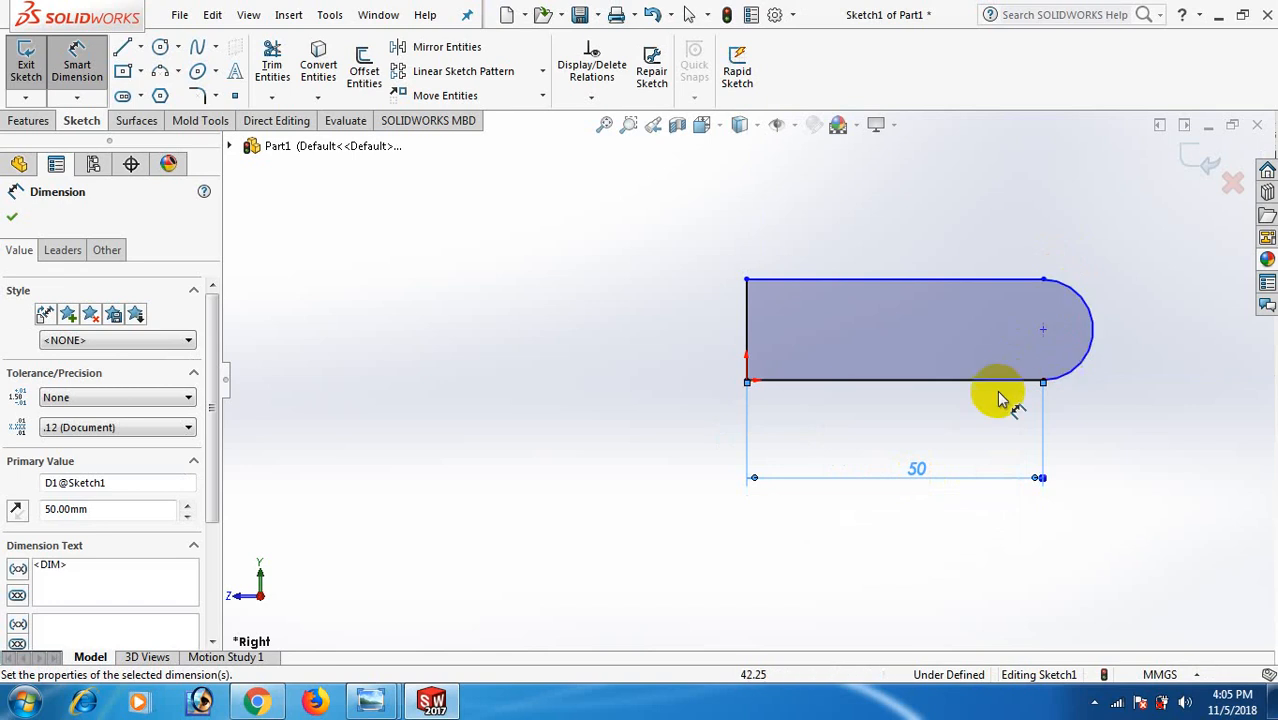
- Dimension the distance between the profile's two horizontal lines and set it to 50 mm
{"action": "left_click", "coordinate": [995, 384]}
{"action": "left_click", "coordinate": [984, 280]}
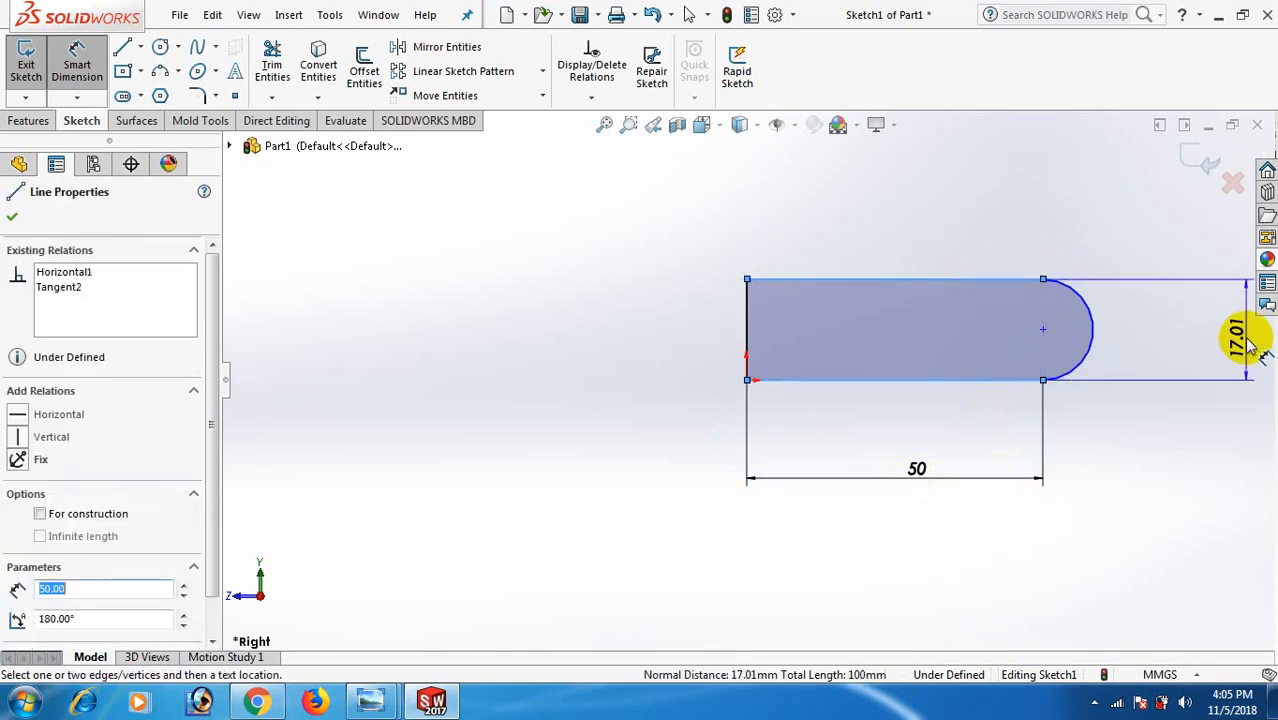
{"action": "left_click", "coordinate": [1232, 352]}
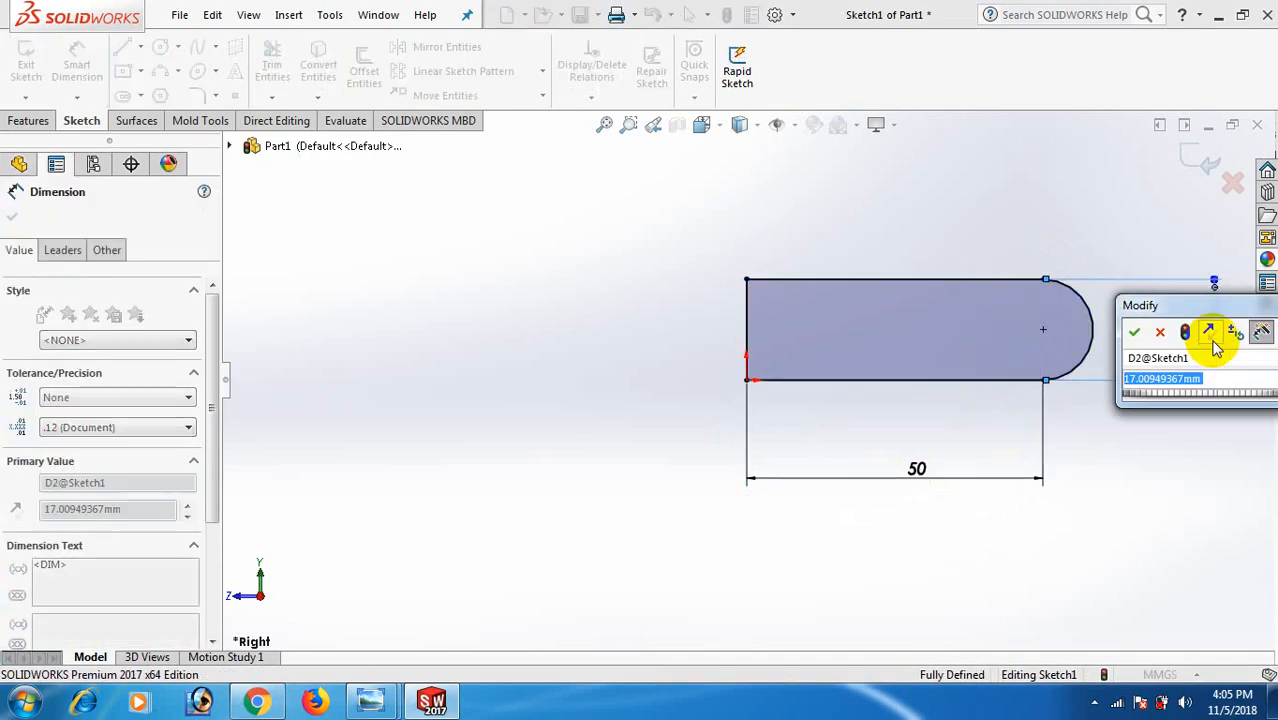
{"action": "type", "text": "50"}
{"action": "key", "text": "Return"}
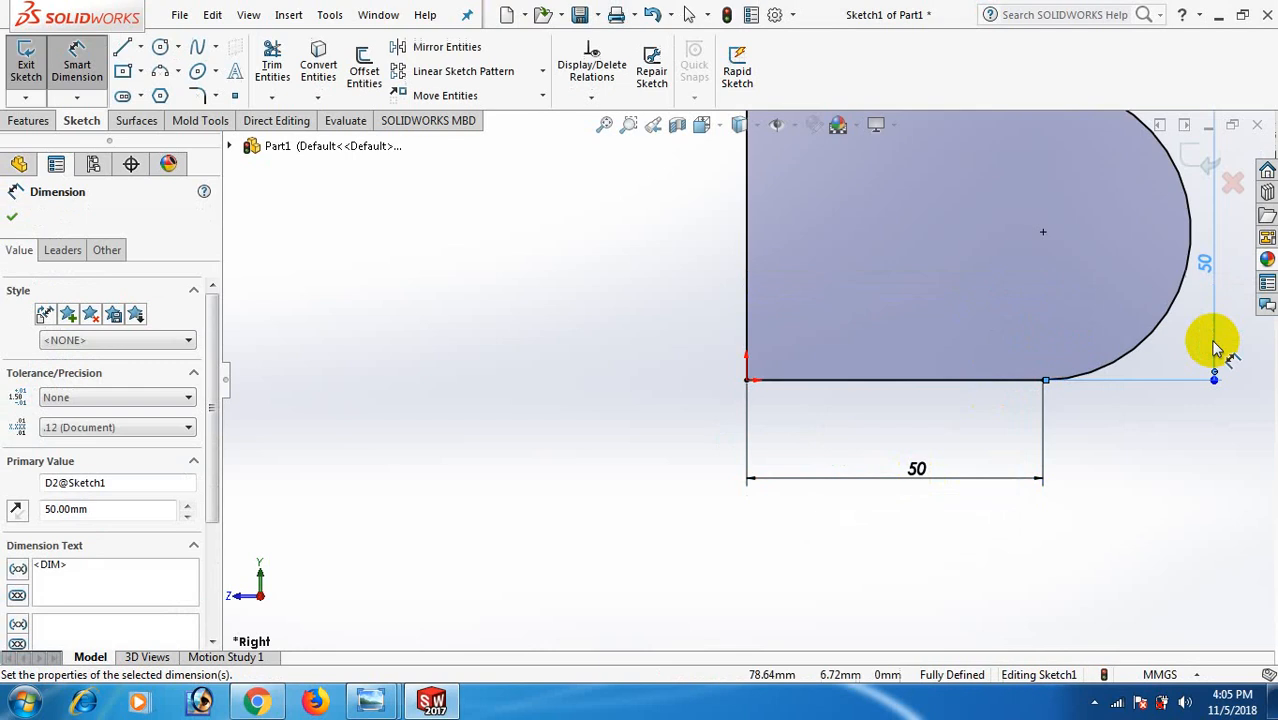
{"action": "left_click", "coordinate": [1013, 428]}
{"action": "right_click", "coordinate": [1013, 428]}
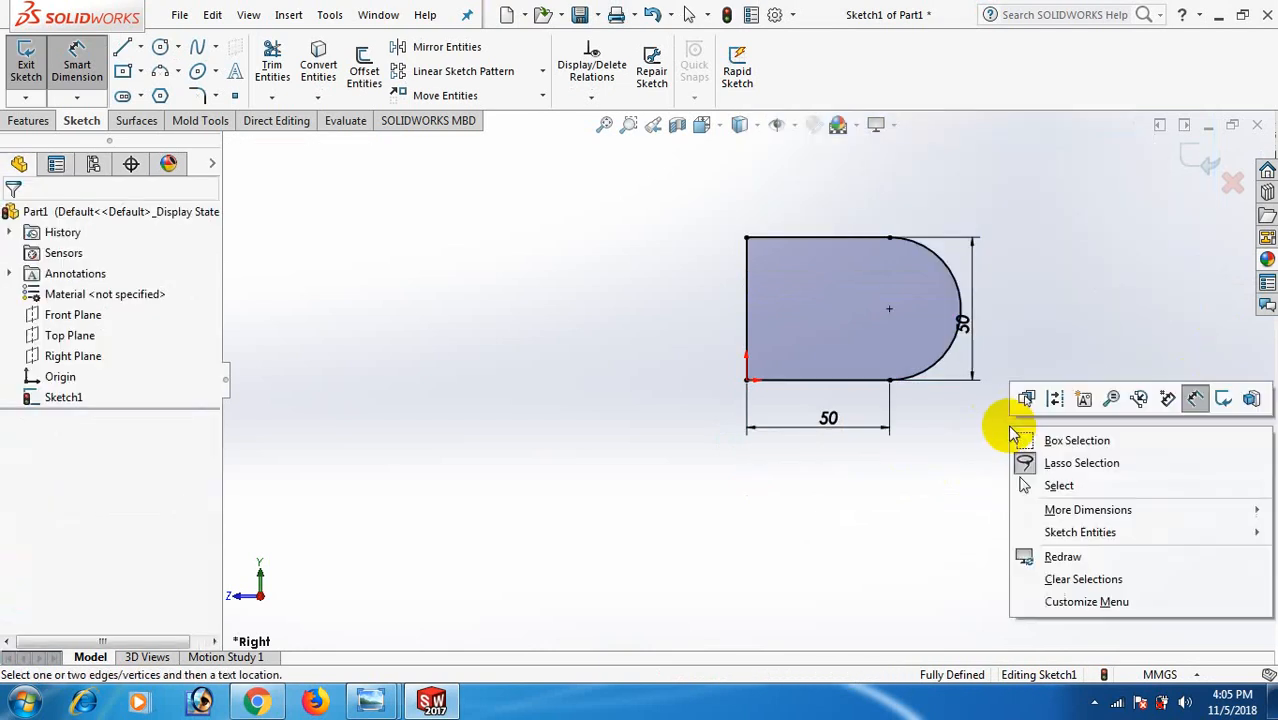
{"action": "left_click", "coordinate": [1068, 485]}
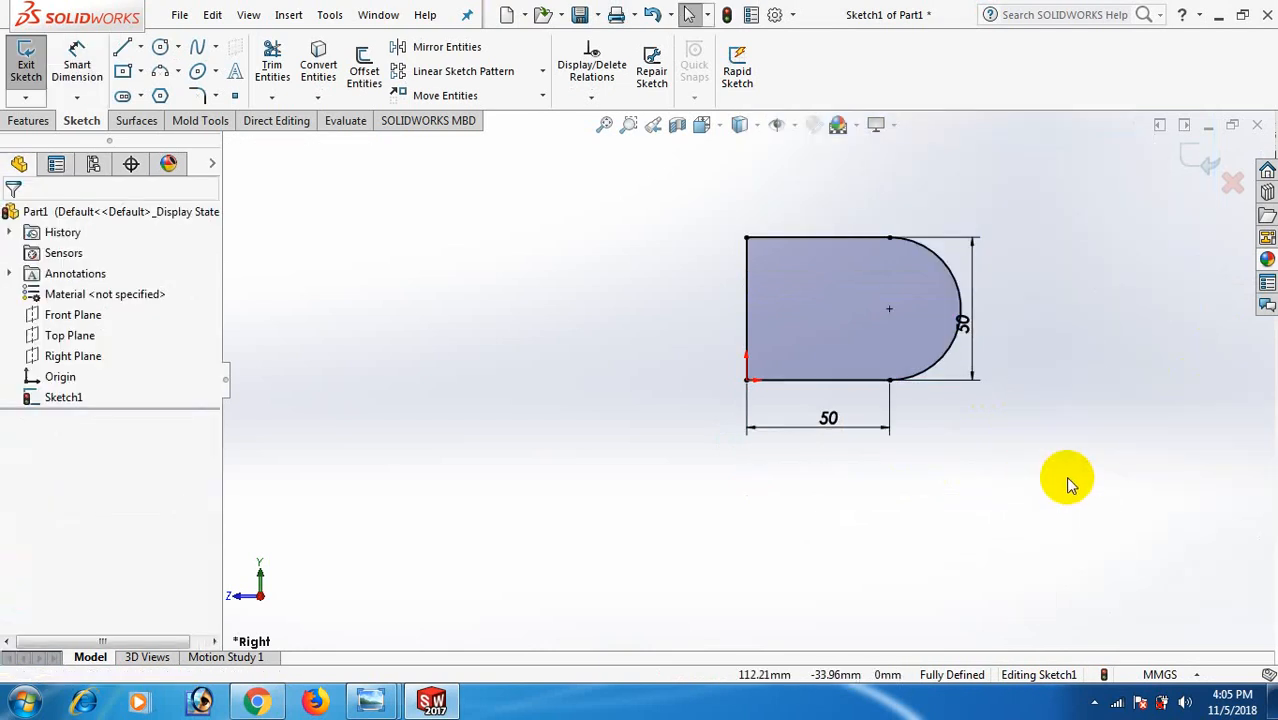
- Sketch a circle concentric with the profile's rounded end and set its diameter to 30 mm
{"action": "right_click_drag", "start_coordinate": [992, 458], "coordinate": [1174, 433]}
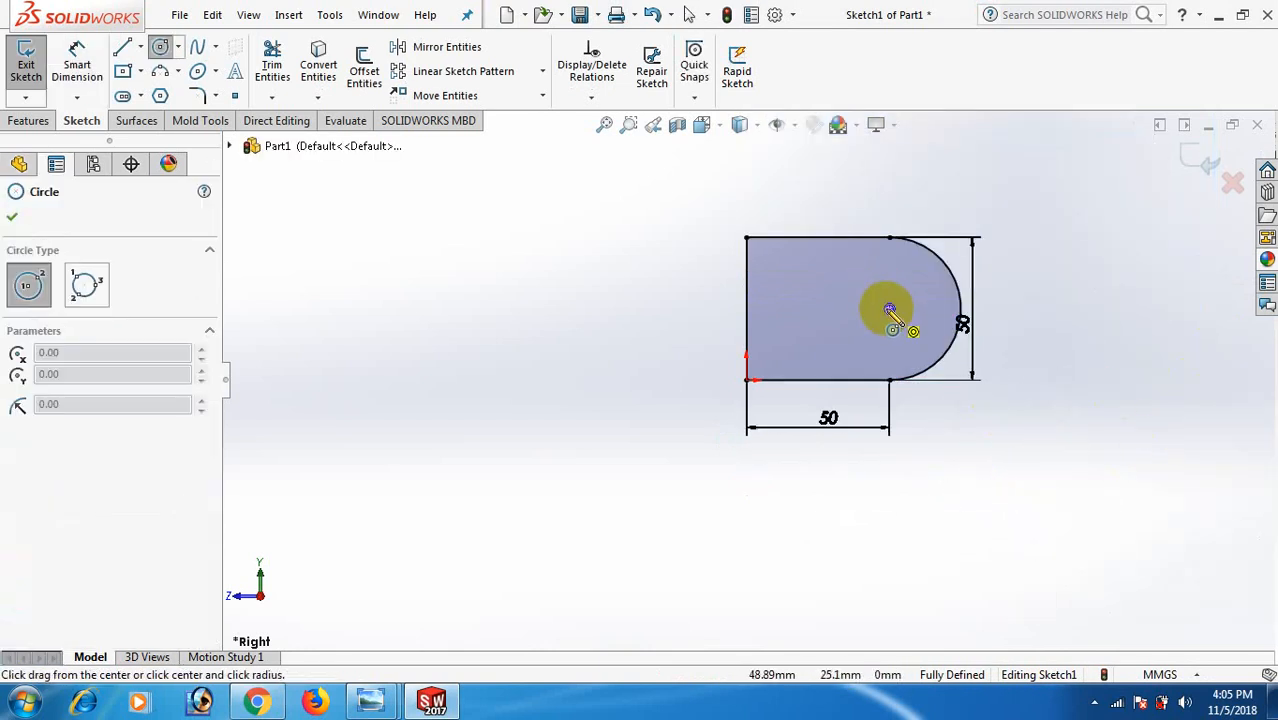
{"action": "left_click_drag", "start_coordinate": [889, 310], "coordinate": [929, 312]}
{"action": "right_click_drag", "start_coordinate": [1041, 465], "coordinate": [1041, 400]}
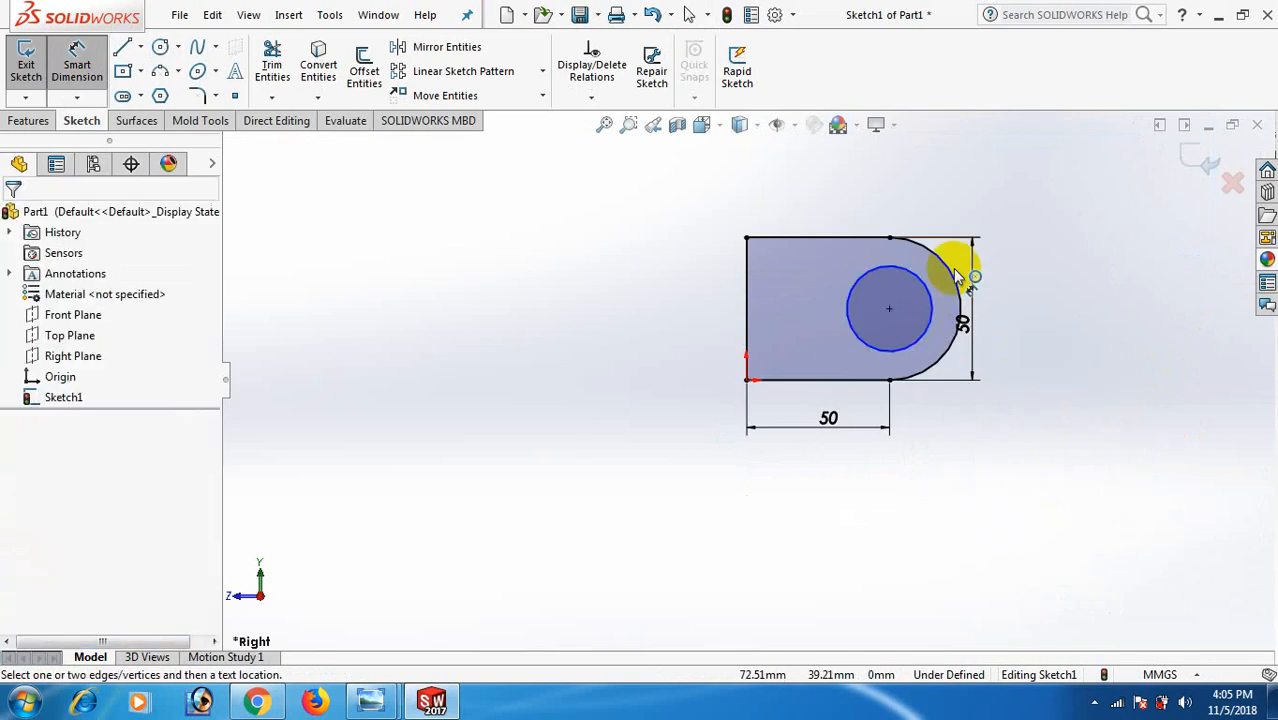
{"action": "left_click", "coordinate": [924, 320]}
{"action": "left_click", "coordinate": [1115, 335]}
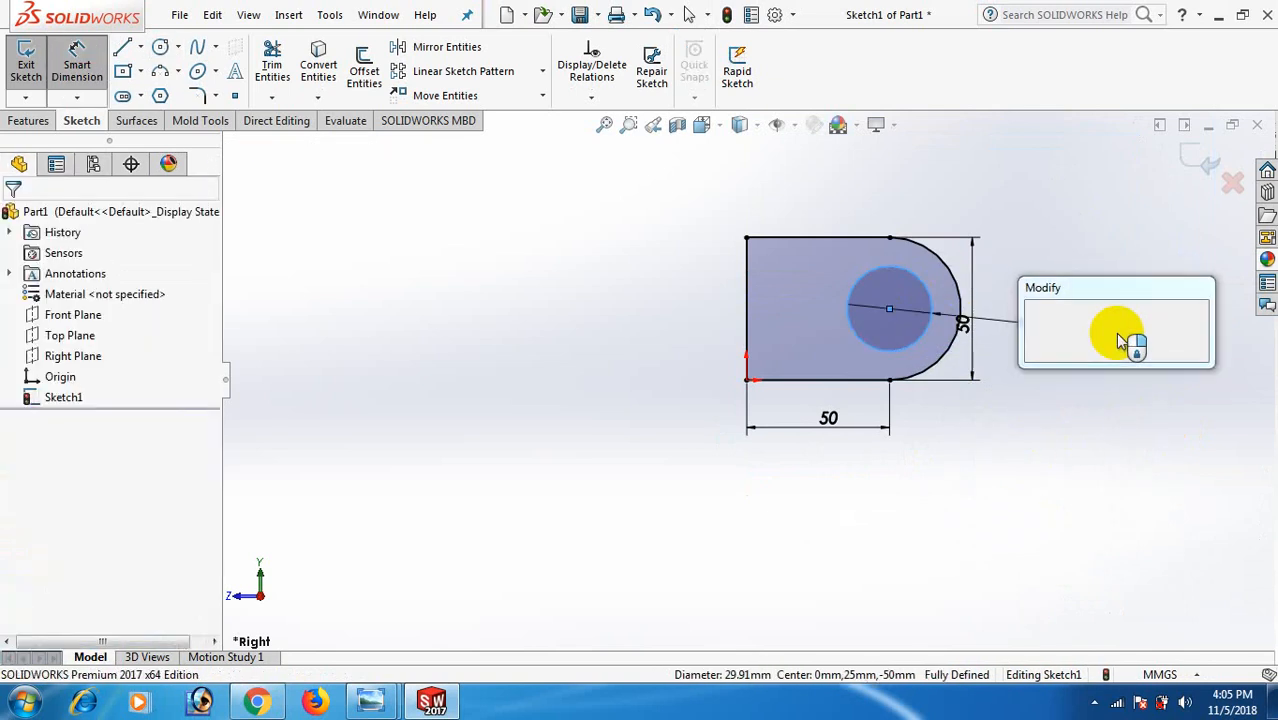
{"action": "key", "text": "Return"}
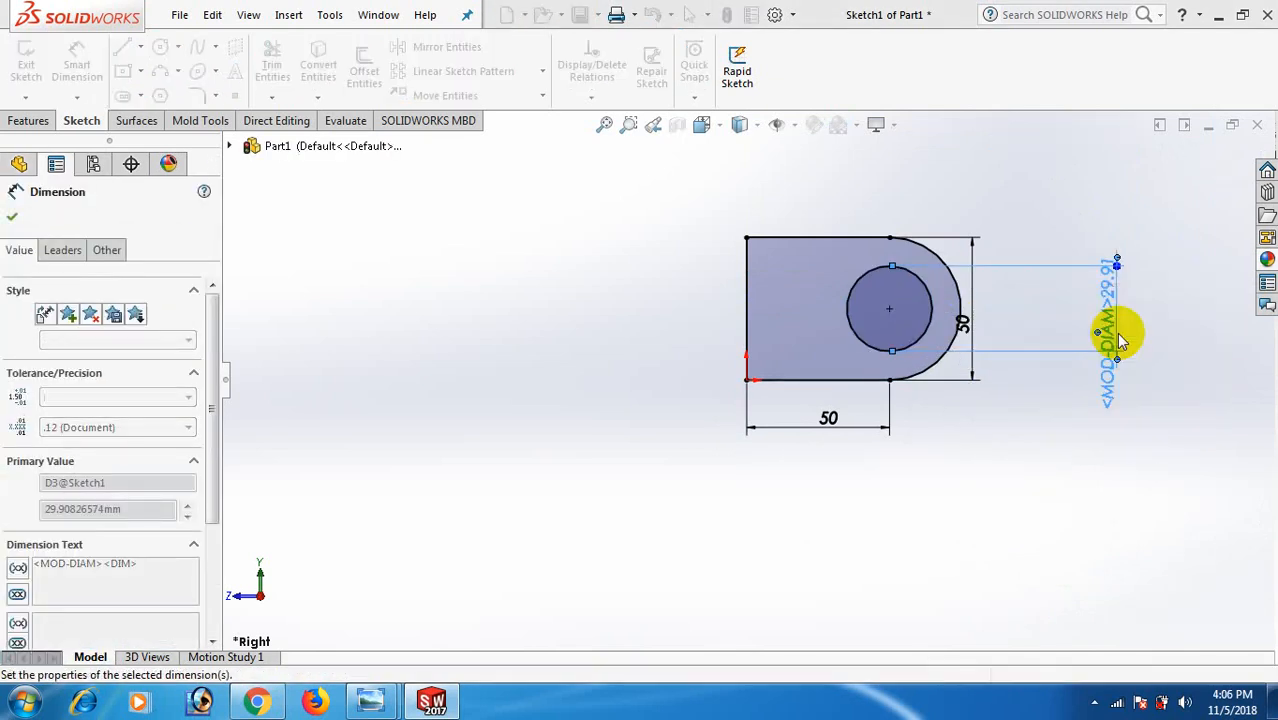
{"action": "left_click", "coordinate": [1021, 465]}
{"action": "right_click", "coordinate": [1021, 465]}
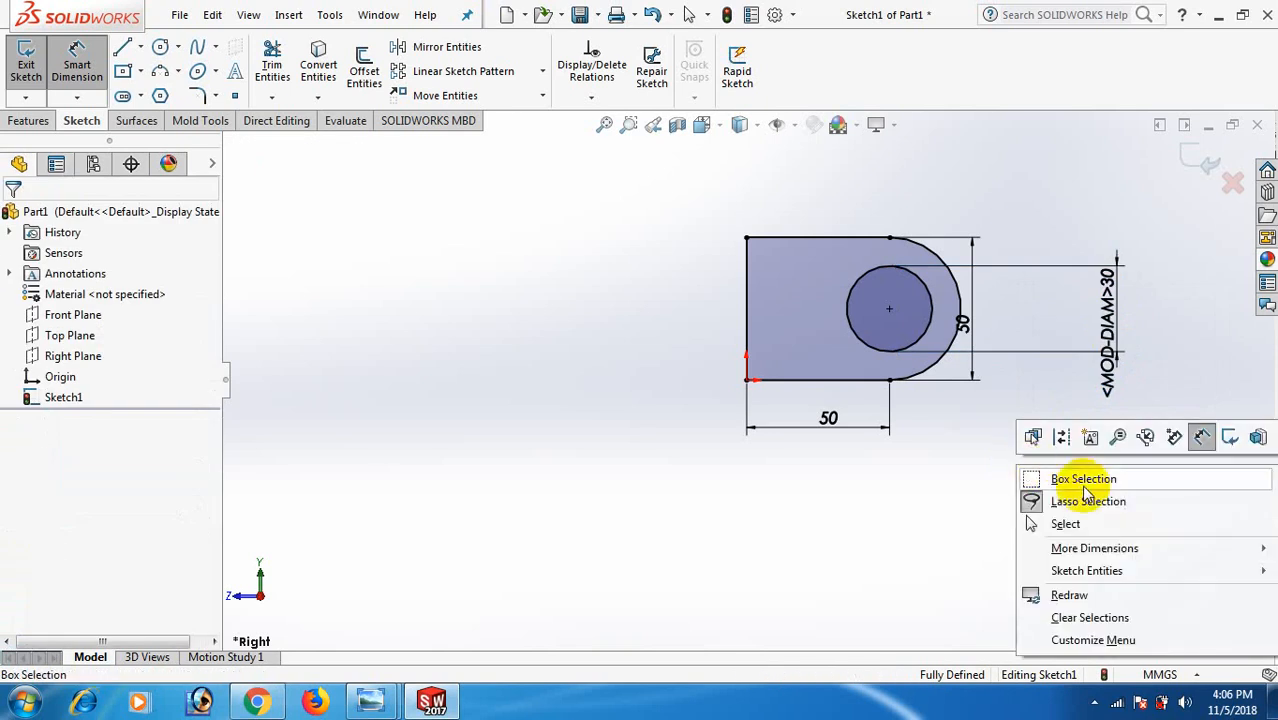
{"action": "left_click", "coordinate": [1070, 522]}
- Extrude the profile as a boss with the Mid Plane end condition and a 20 mm depth
{"action": "left_click", "coordinate": [30, 120]}
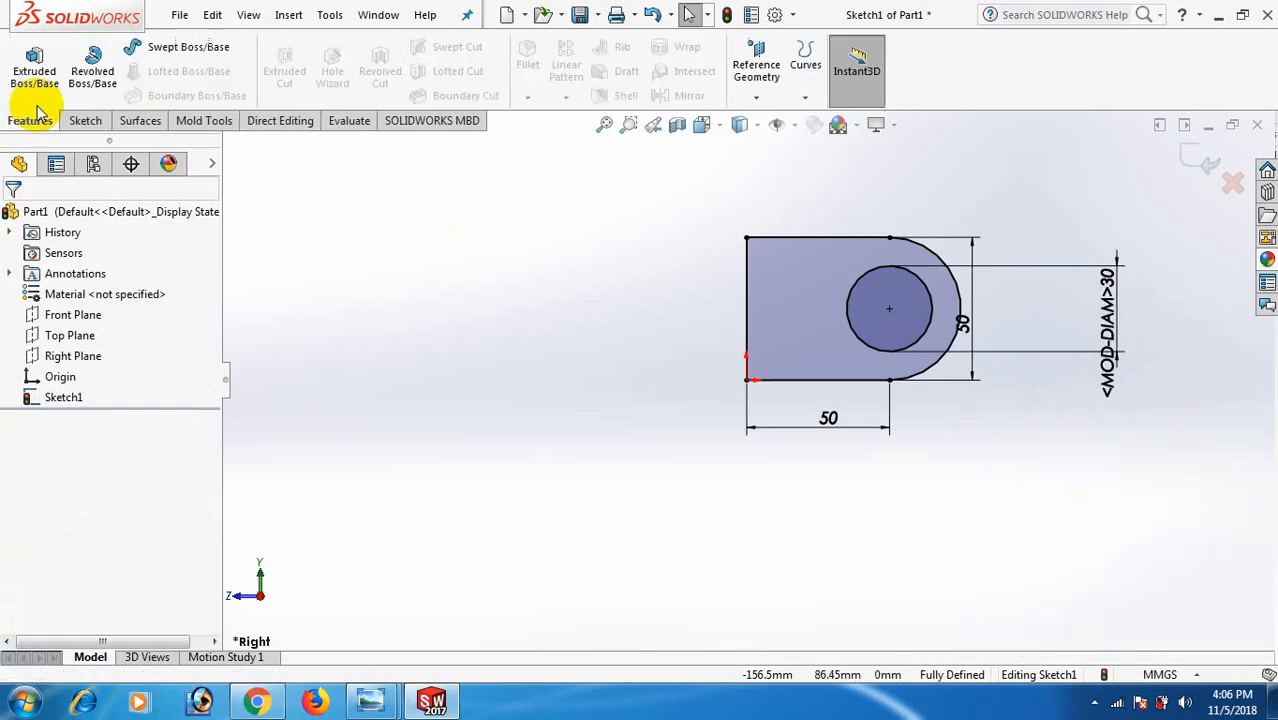
{"action": "left_click", "coordinate": [34, 72]}
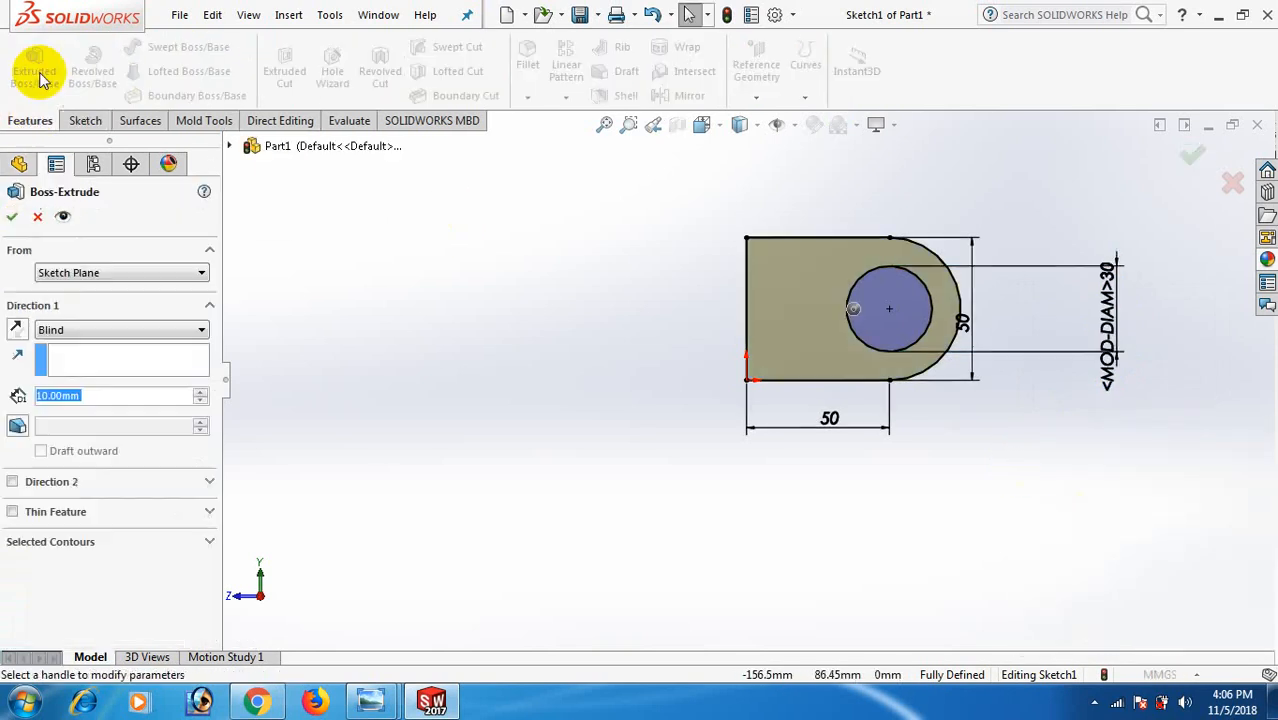
{"action": "left_click", "coordinate": [203, 332]}
{"action": "left_click", "coordinate": [78, 405]}
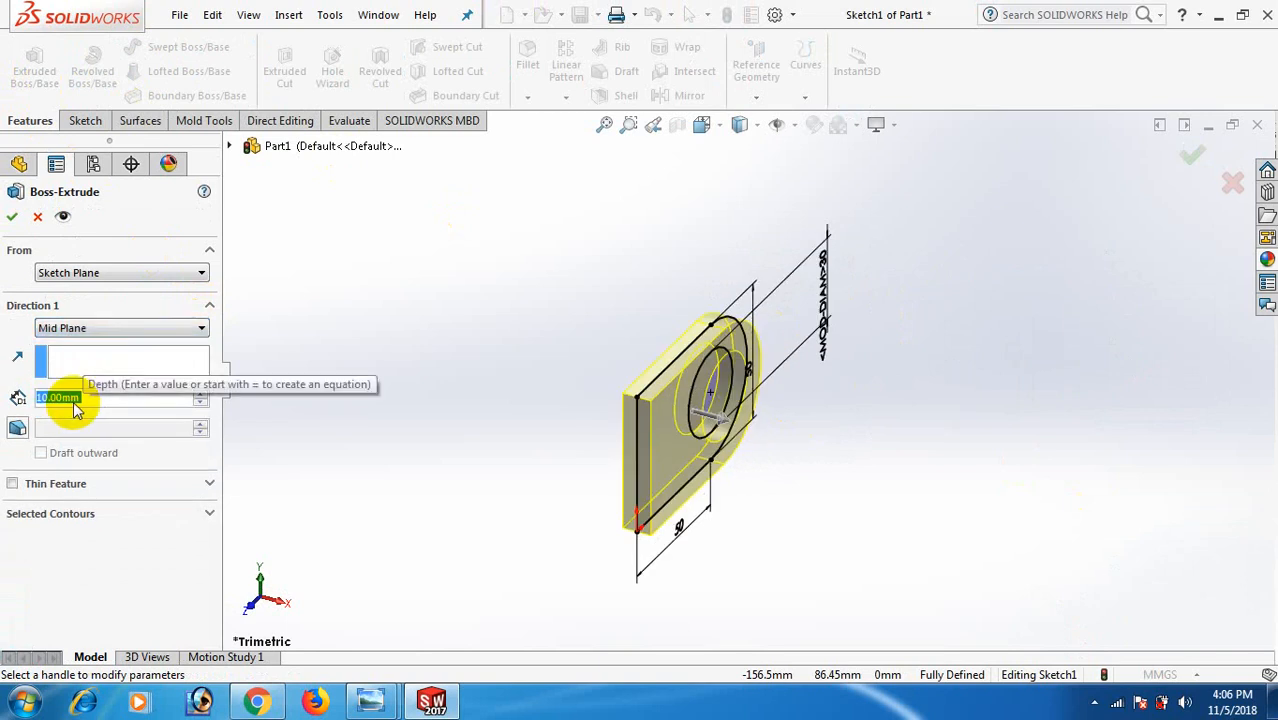
{"action": "left_click", "coordinate": [201, 393]}
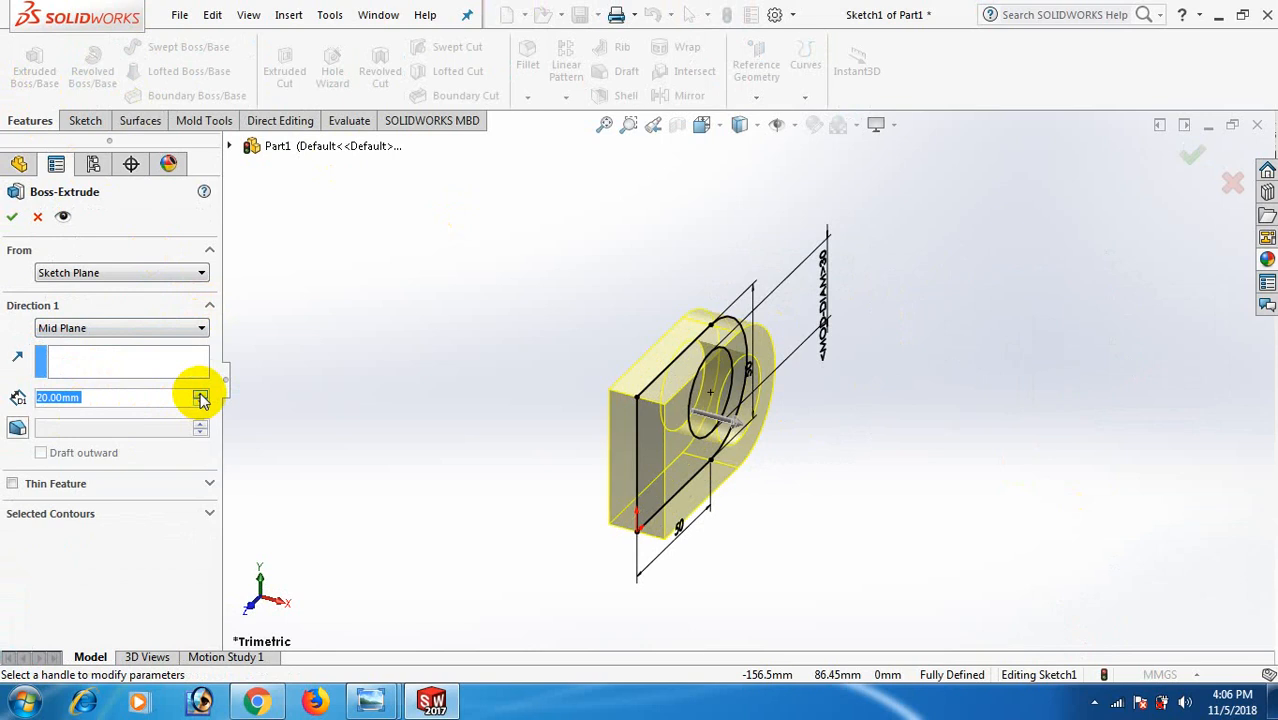
{"action": "left_click", "coordinate": [17, 219]}
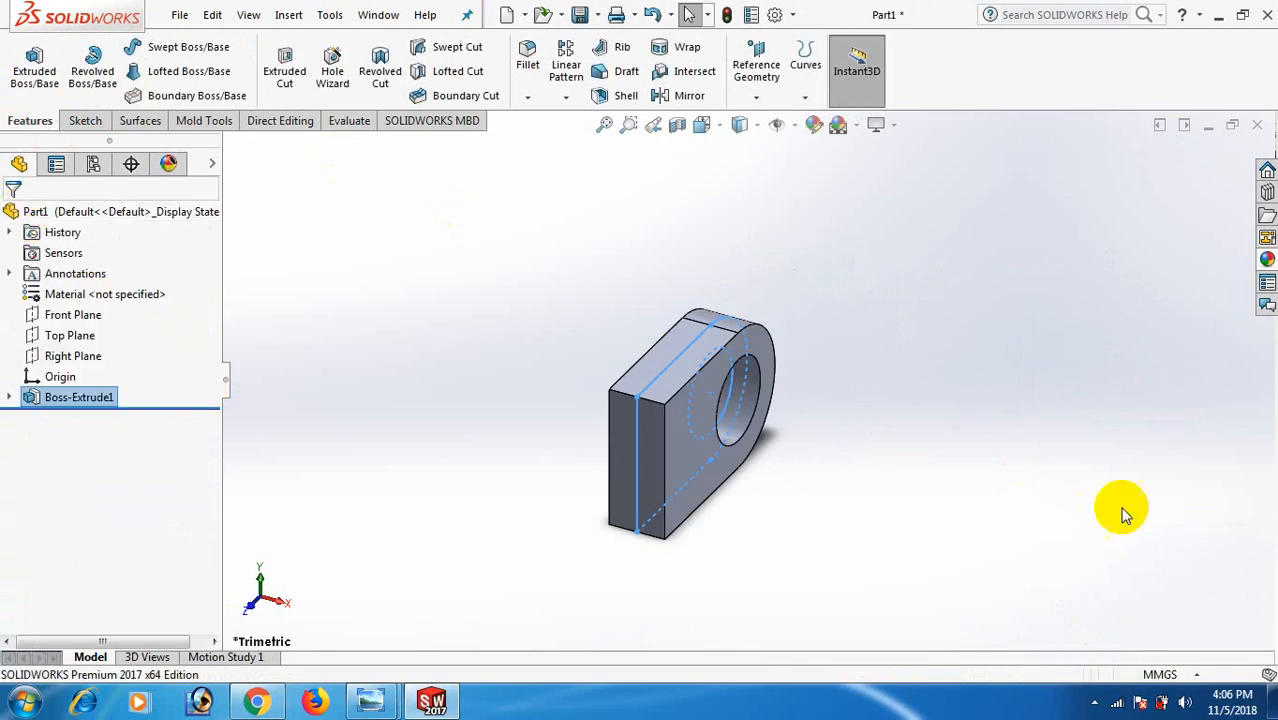
- Start a sketch on the flat rectangular end face and draw a circle about 41.4 mm in diameter at the face's centre
{"action": "left_click", "coordinate": [636, 474]}
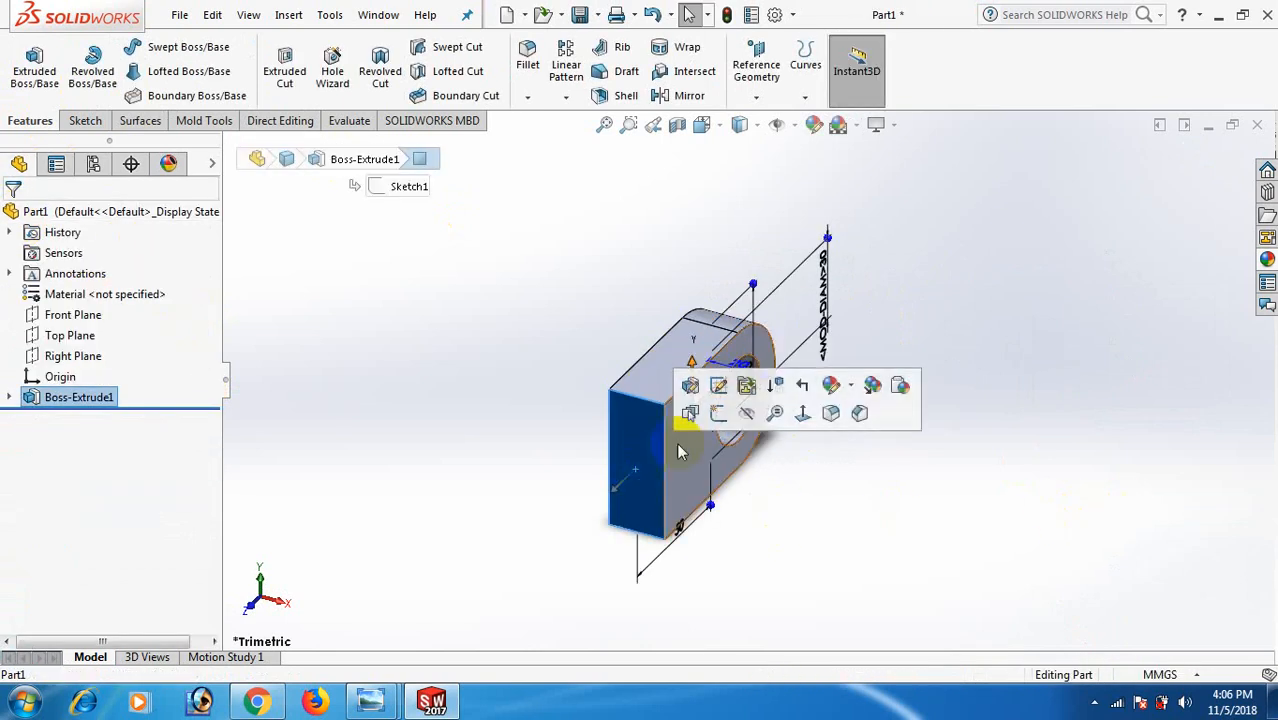
{"action": "left_click", "coordinate": [714, 418]}
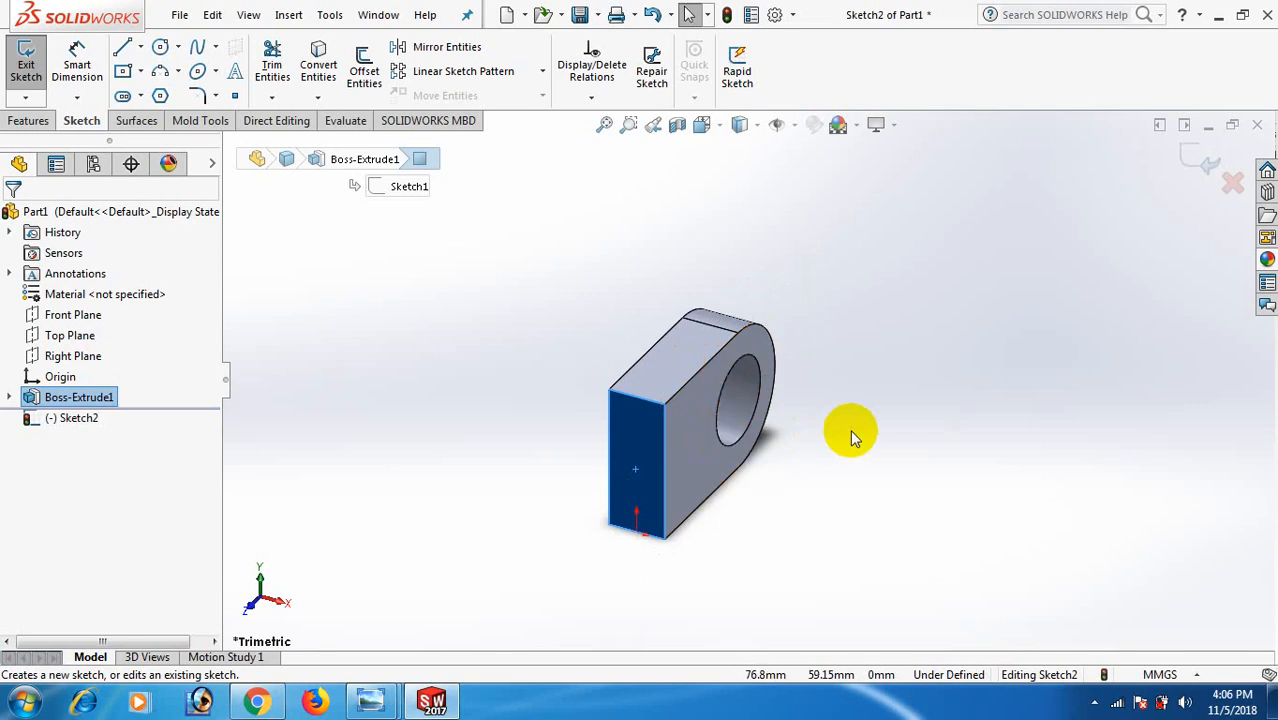
{"action": "key", "text": "space"}
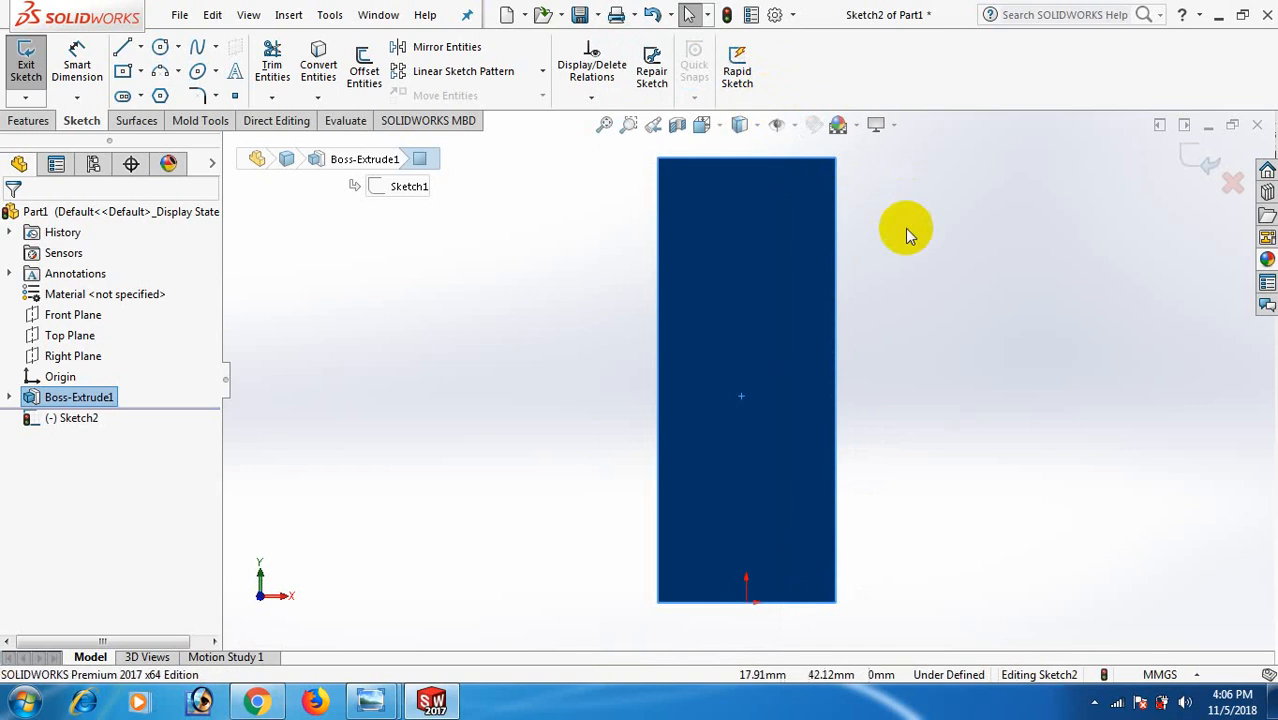
{"action": "right_click_drag", "start_coordinate": [1075, 383], "coordinate": [1130, 384]}
{"action": "scroll", "coordinate": [760, 380], "scroll_direction": "up", "scroll_amount": 3}
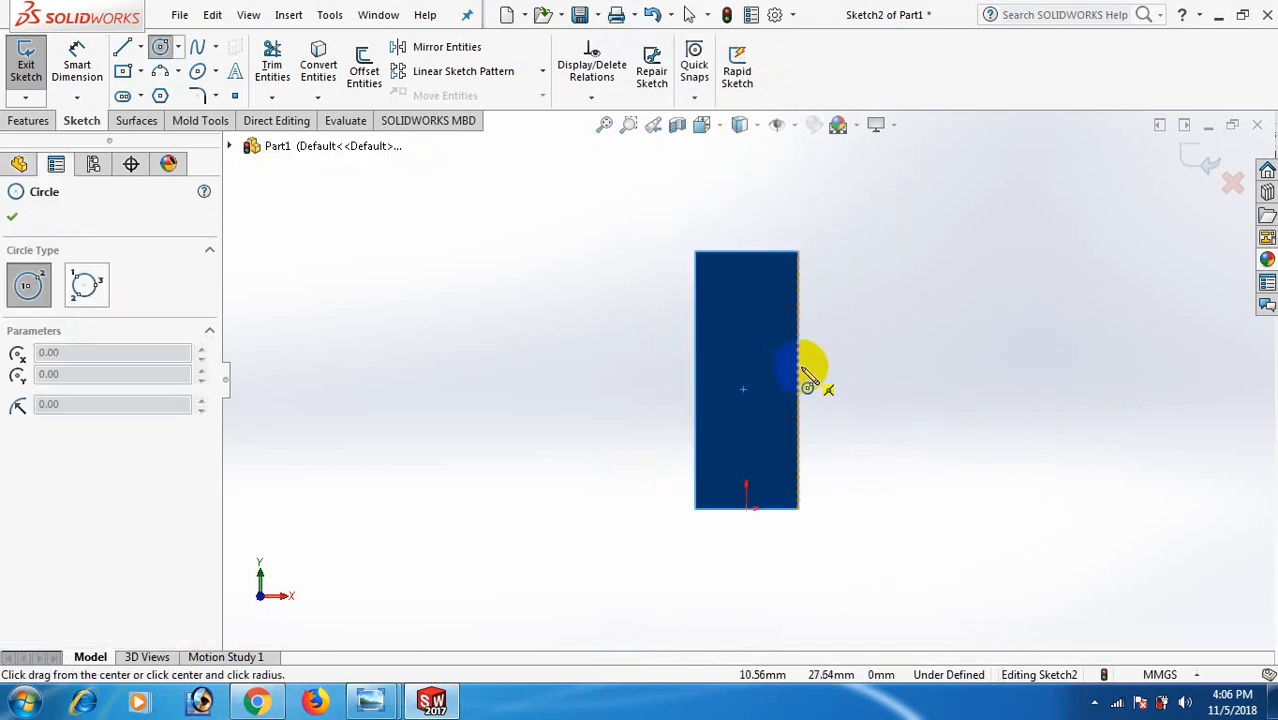
{"action": "left_click", "coordinate": [748, 381]}
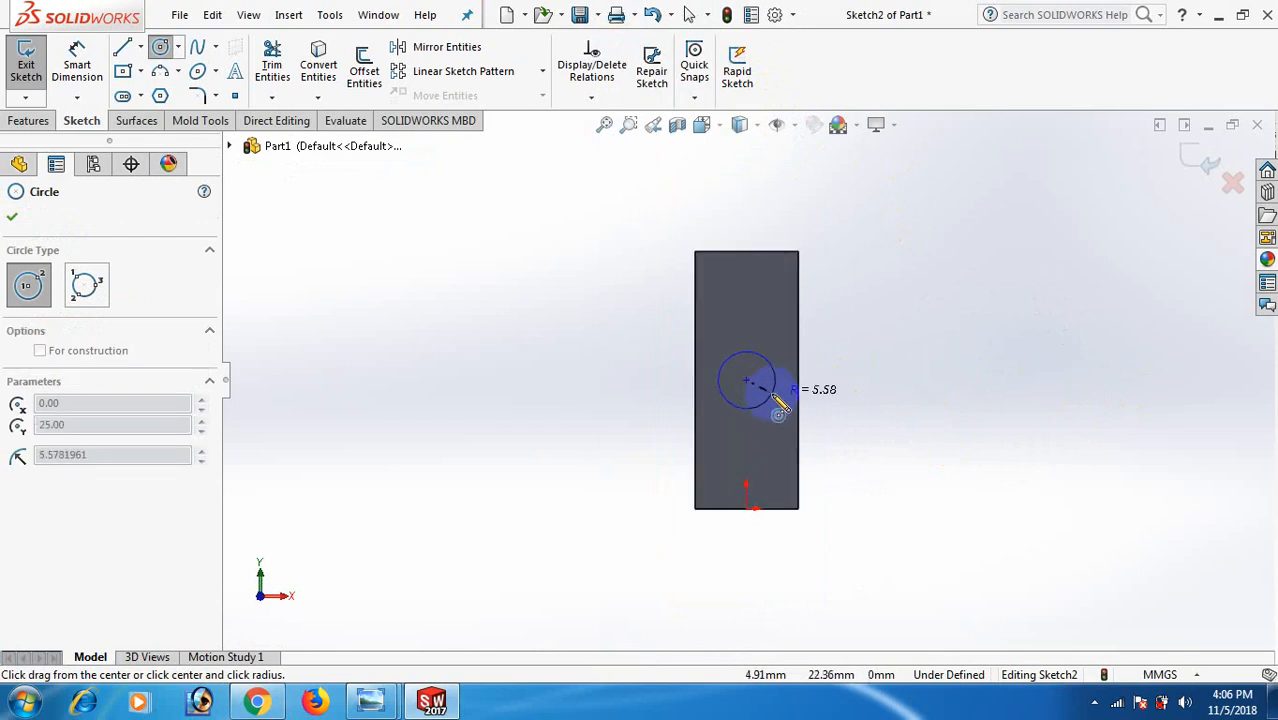
{"action": "left_click", "coordinate": [845, 427]}
{"action": "right_click", "coordinate": [848, 432]}
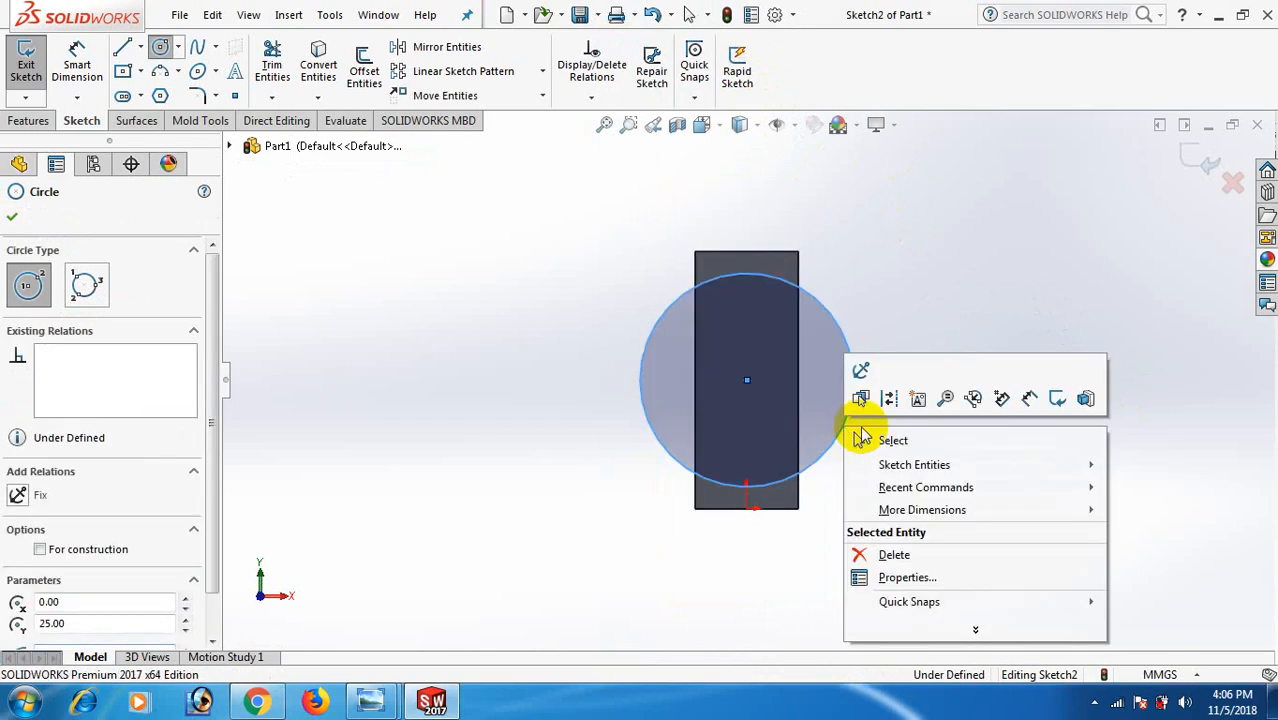
{"action": "left_click", "coordinate": [864, 438]}
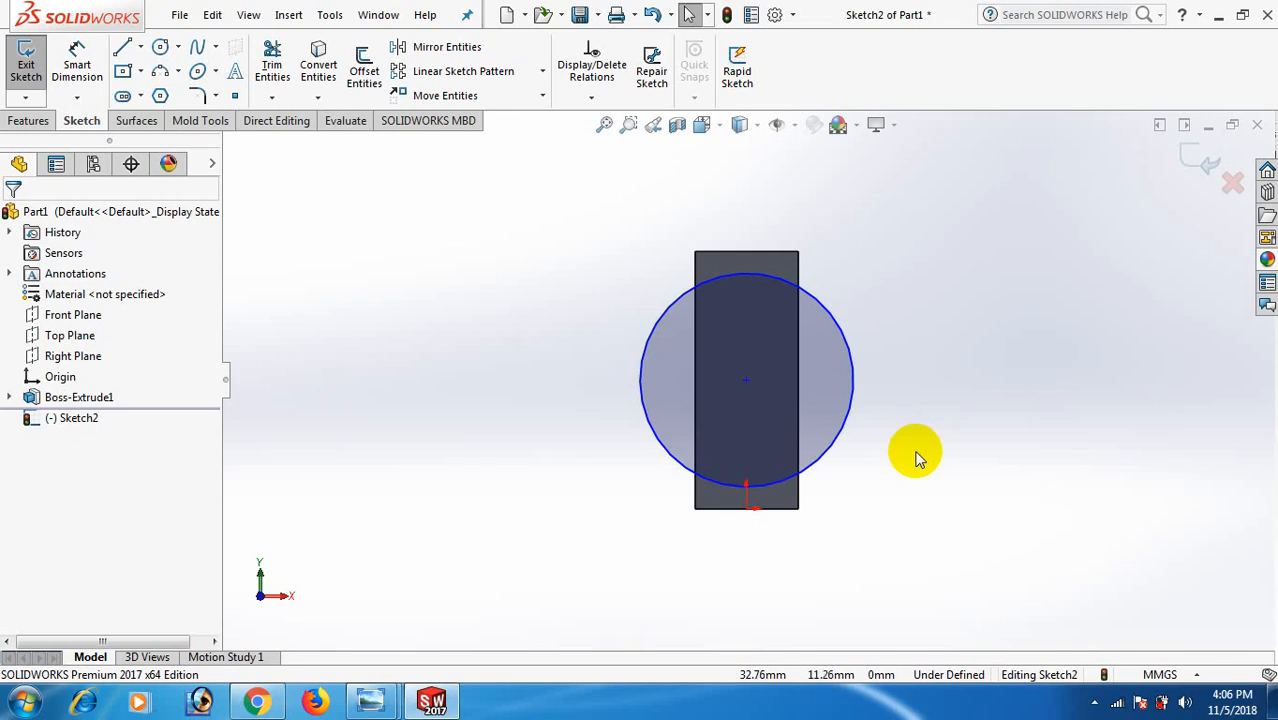
- Dimension the new circle on the end face and set its diameter to 45 mm
{"action": "right_click_drag", "start_coordinate": [955, 480], "coordinate": [950, 398]}
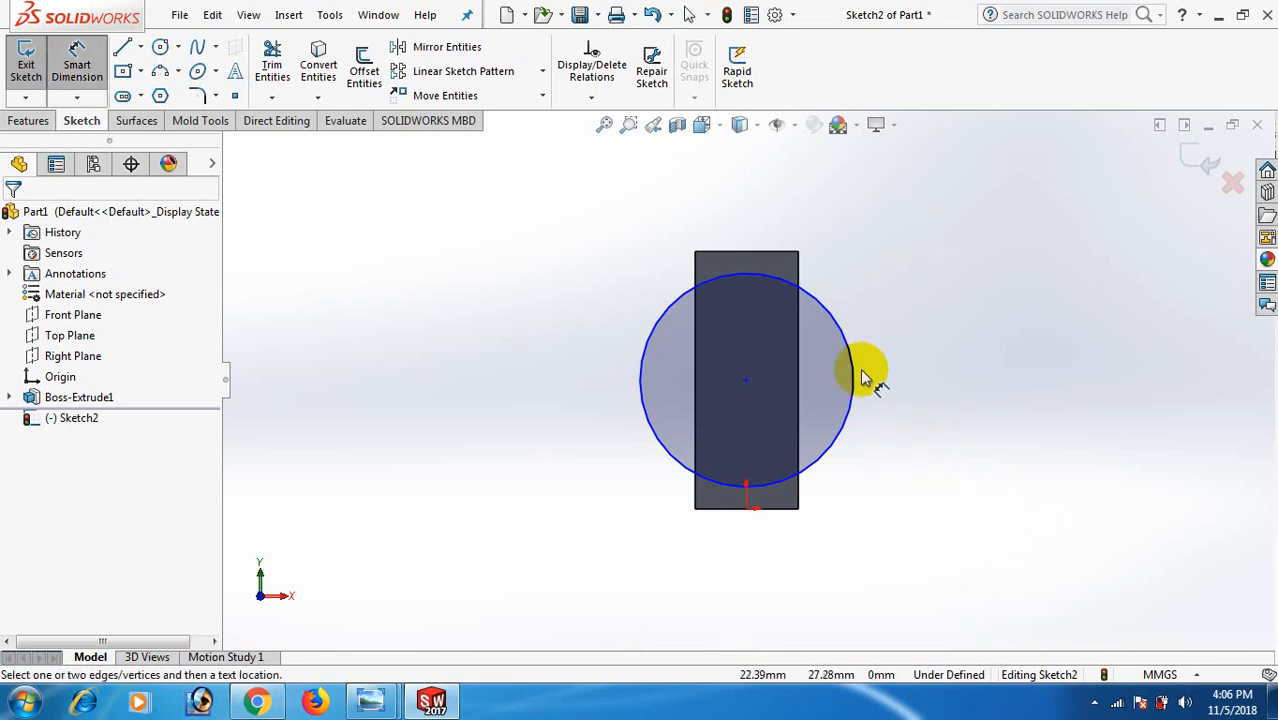
{"action": "left_click", "coordinate": [858, 383]}
{"action": "left_click", "coordinate": [1000, 380]}
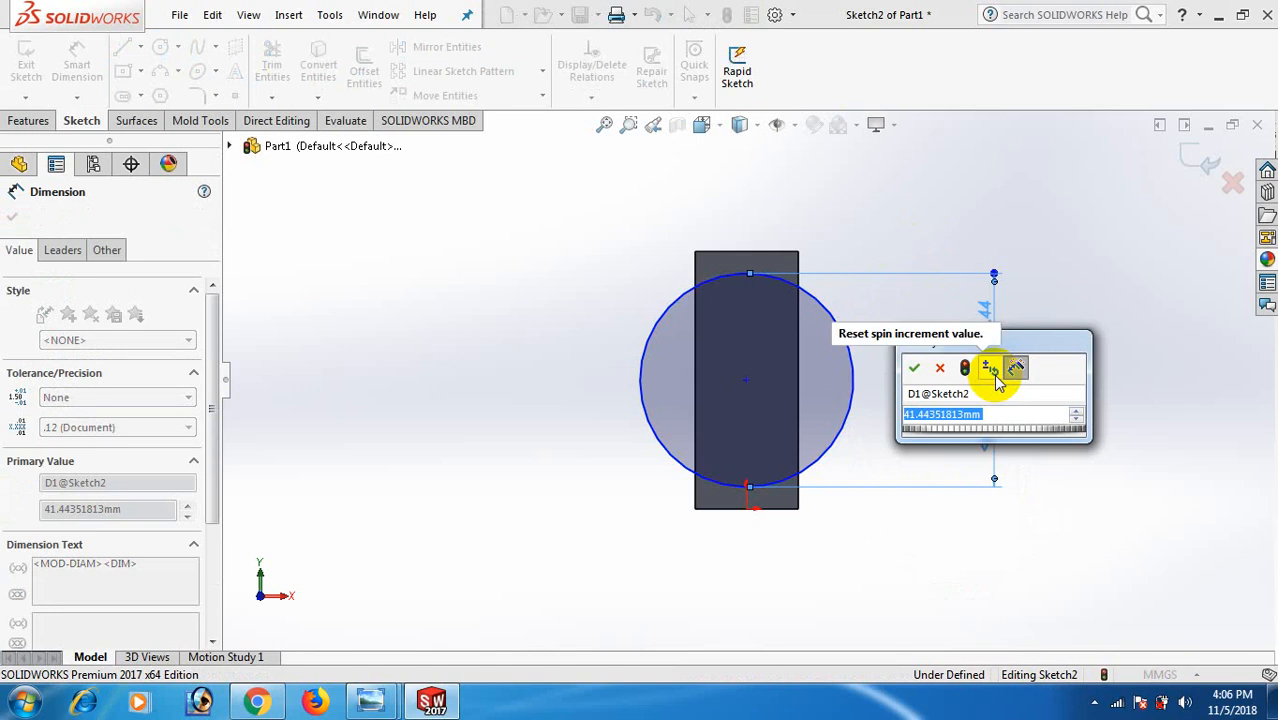
{"action": "type", "text": "45"}
{"action": "key", "text": "Return"}
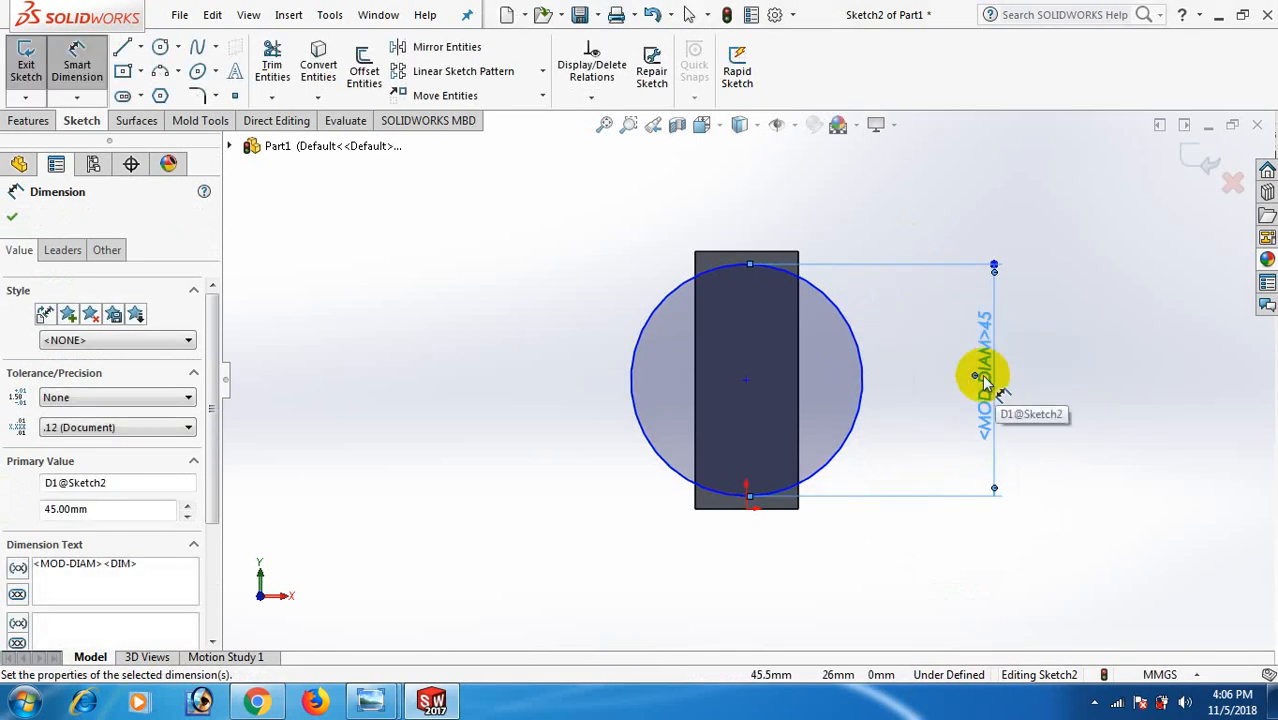
{"action": "left_click", "coordinate": [930, 385]}
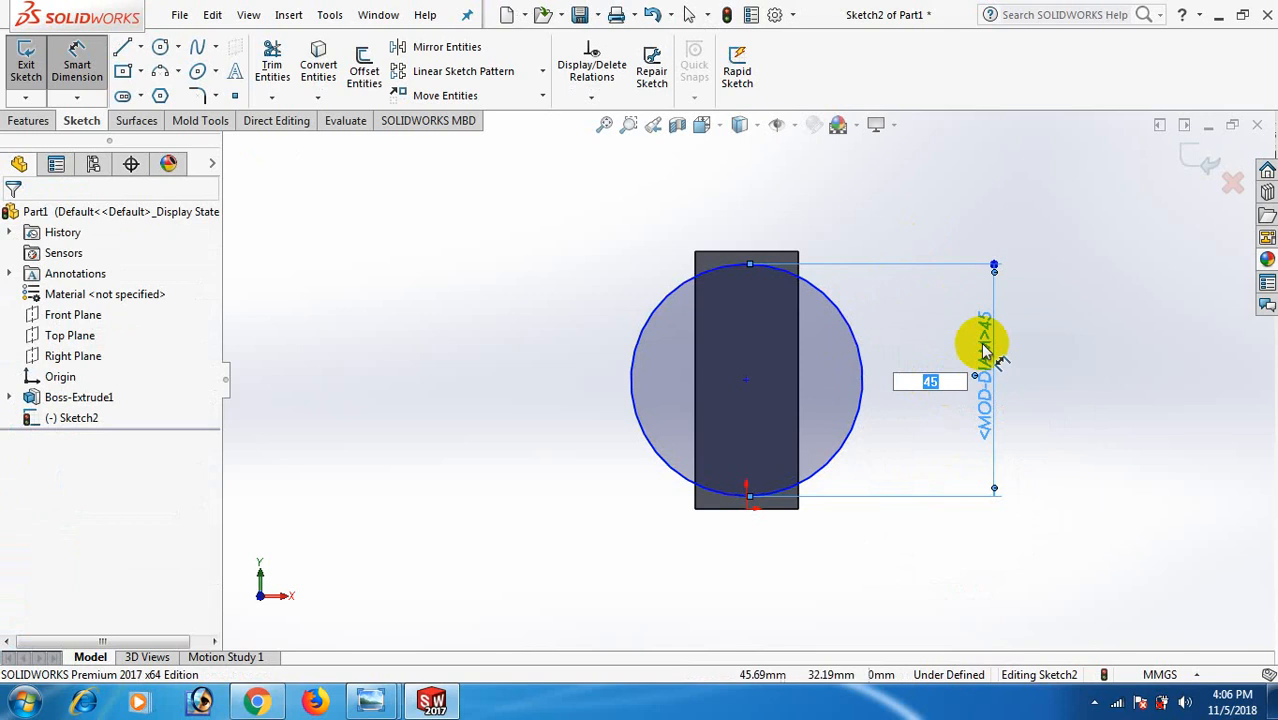
{"action": "right_click", "coordinate": [1036, 263]}
{"action": "left_click", "coordinate": [1092, 316]}
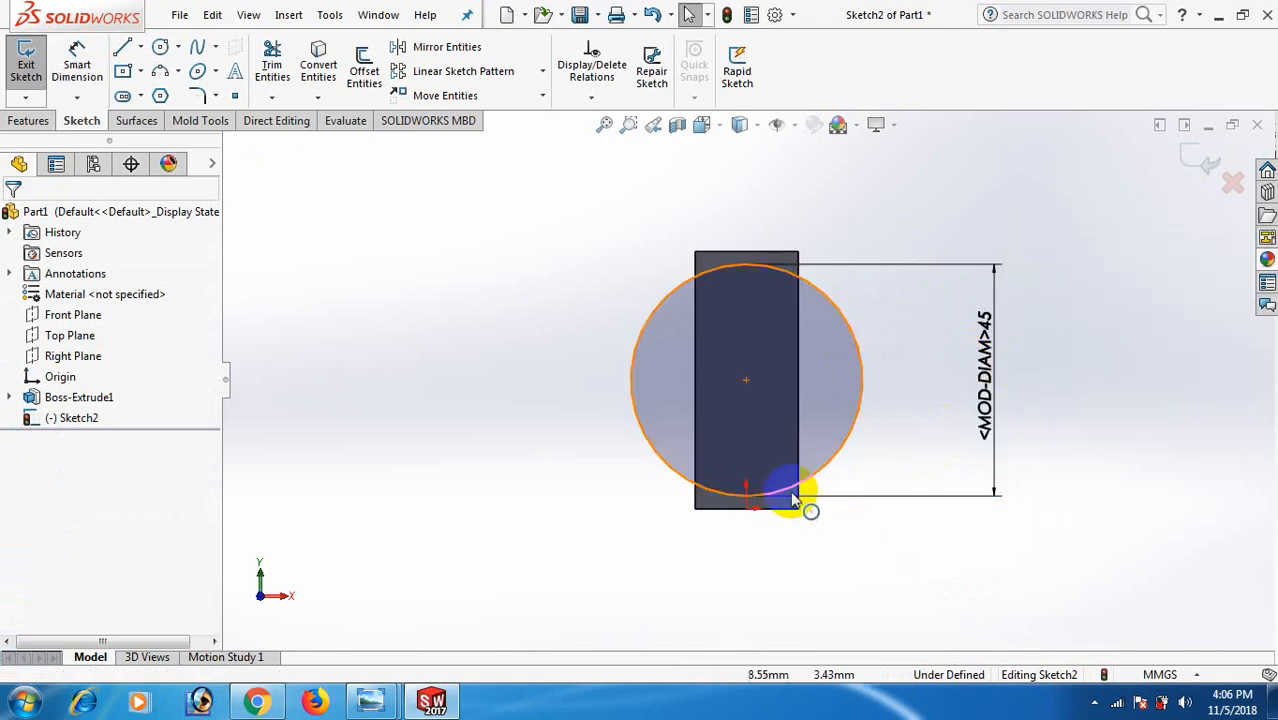
- Add a horizontal relation between the circle's centre and the midpoint of the end face's right vertical edge
{"action": "left_click", "coordinate": [761, 397]}
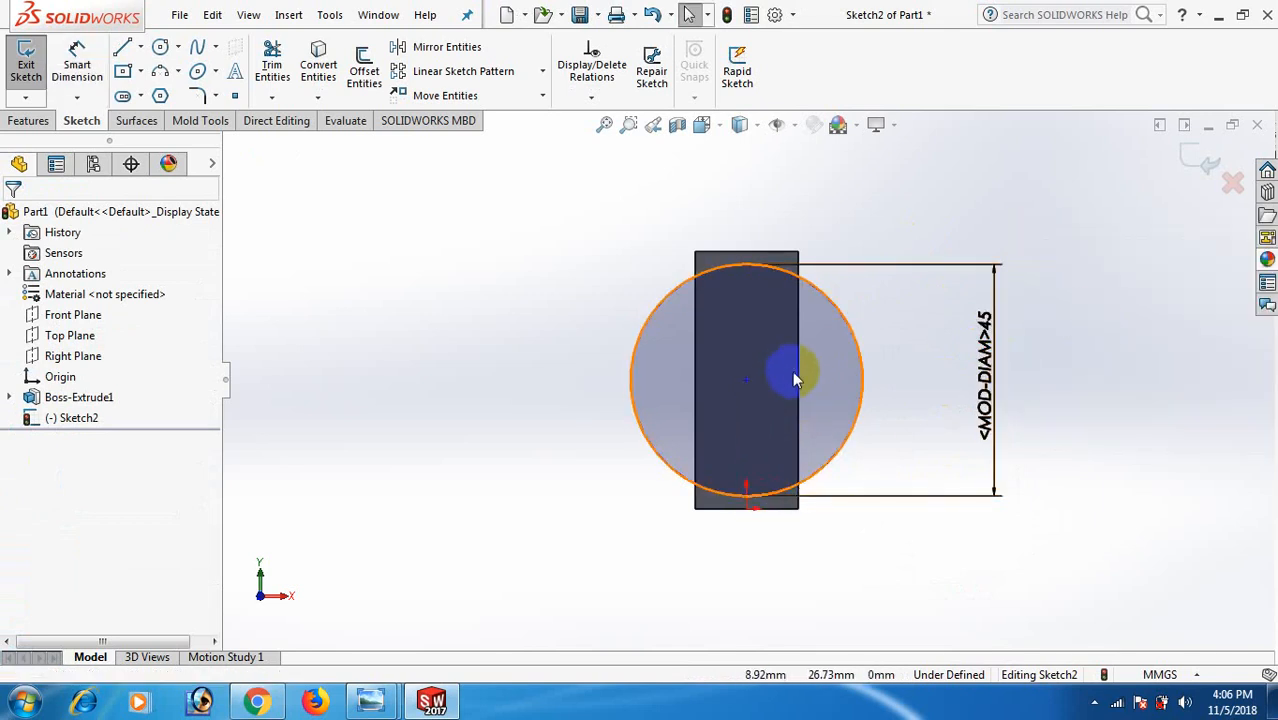
{"action": "right_click", "coordinate": [796, 370]}
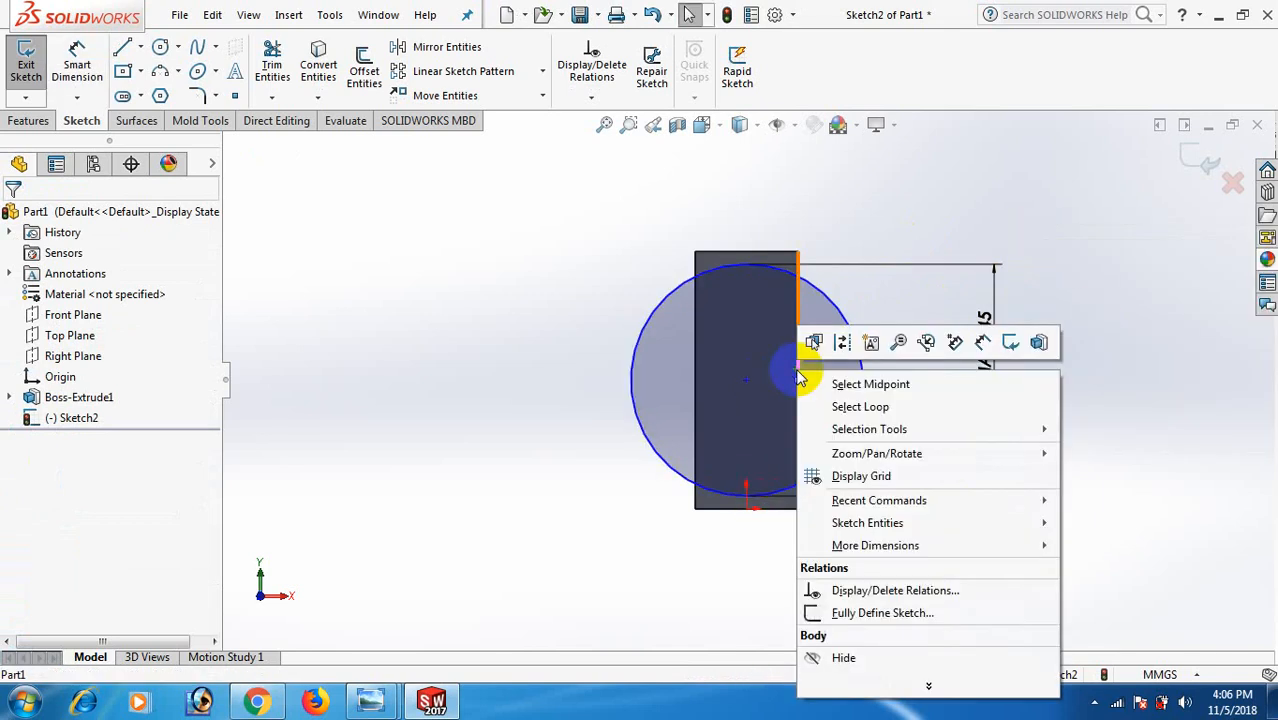
{"action": "left_click", "coordinate": [877, 407]}
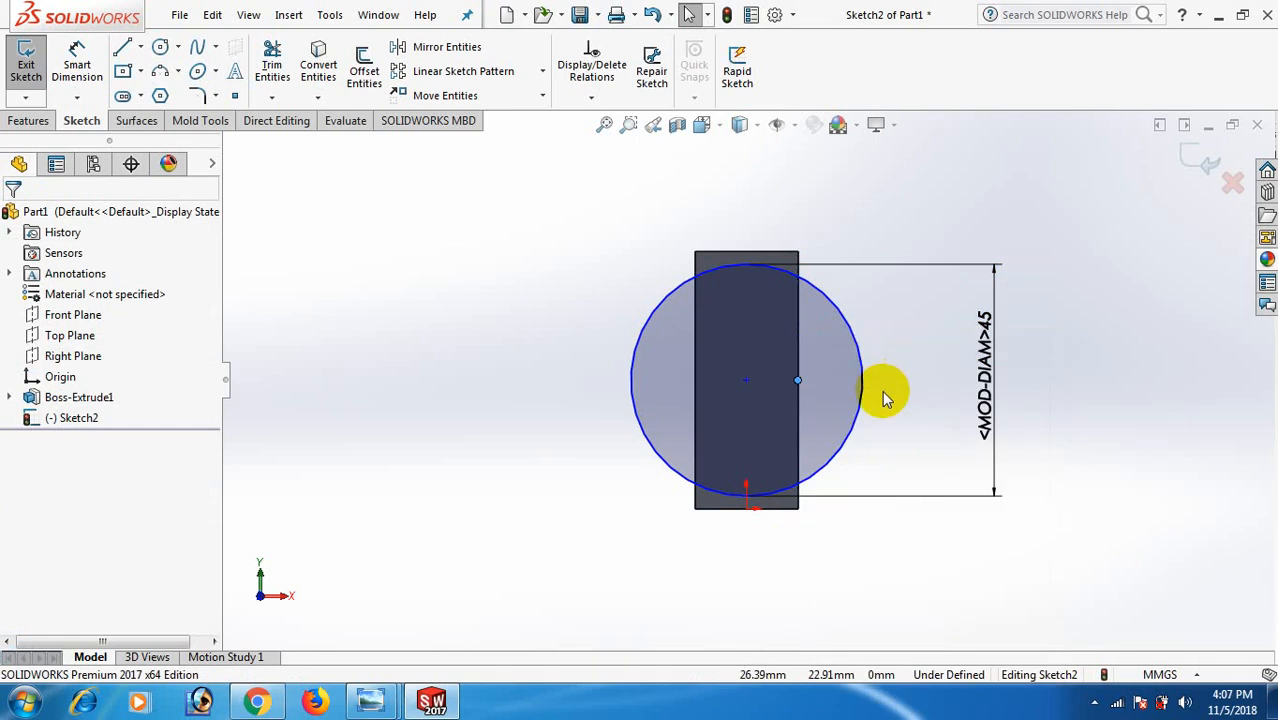
{"action": "left_click", "coordinate": [746, 380], "text": "ctrl"}
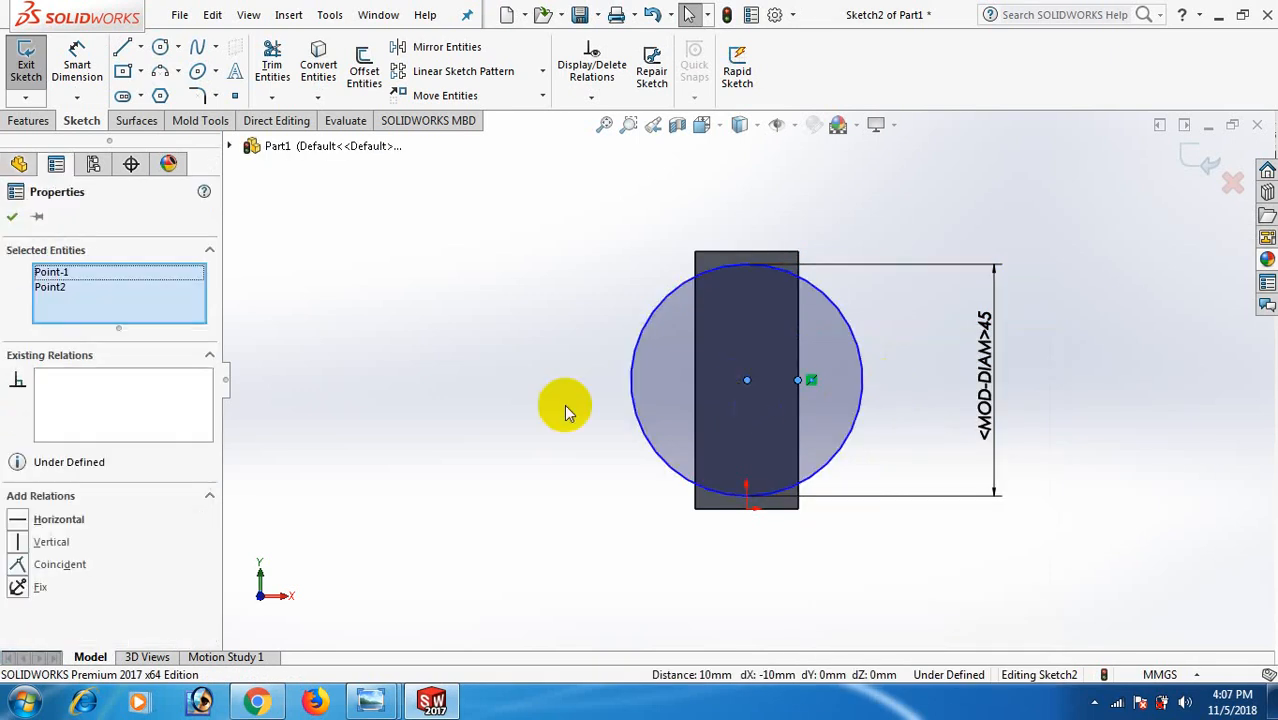
{"action": "left_click", "coordinate": [490, 476]}
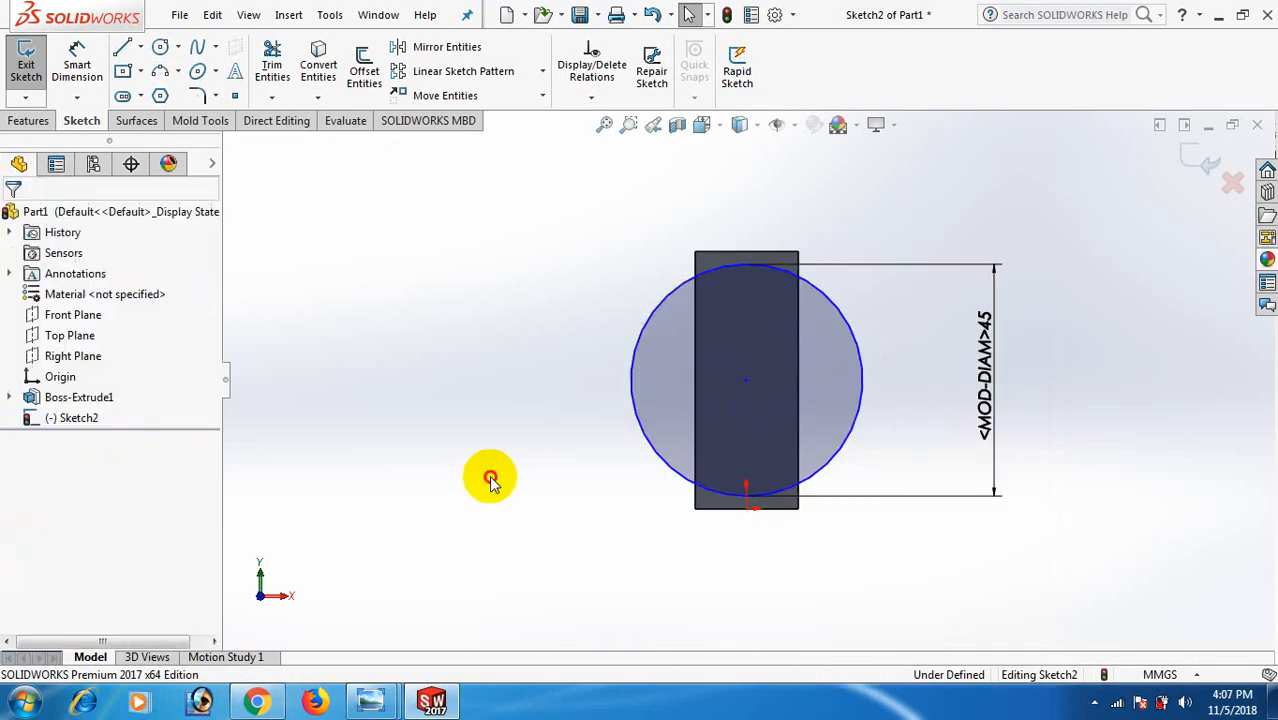
- Add a vertical relation between the origin and the circle's centre
{"action": "left_click", "coordinate": [745, 508]}
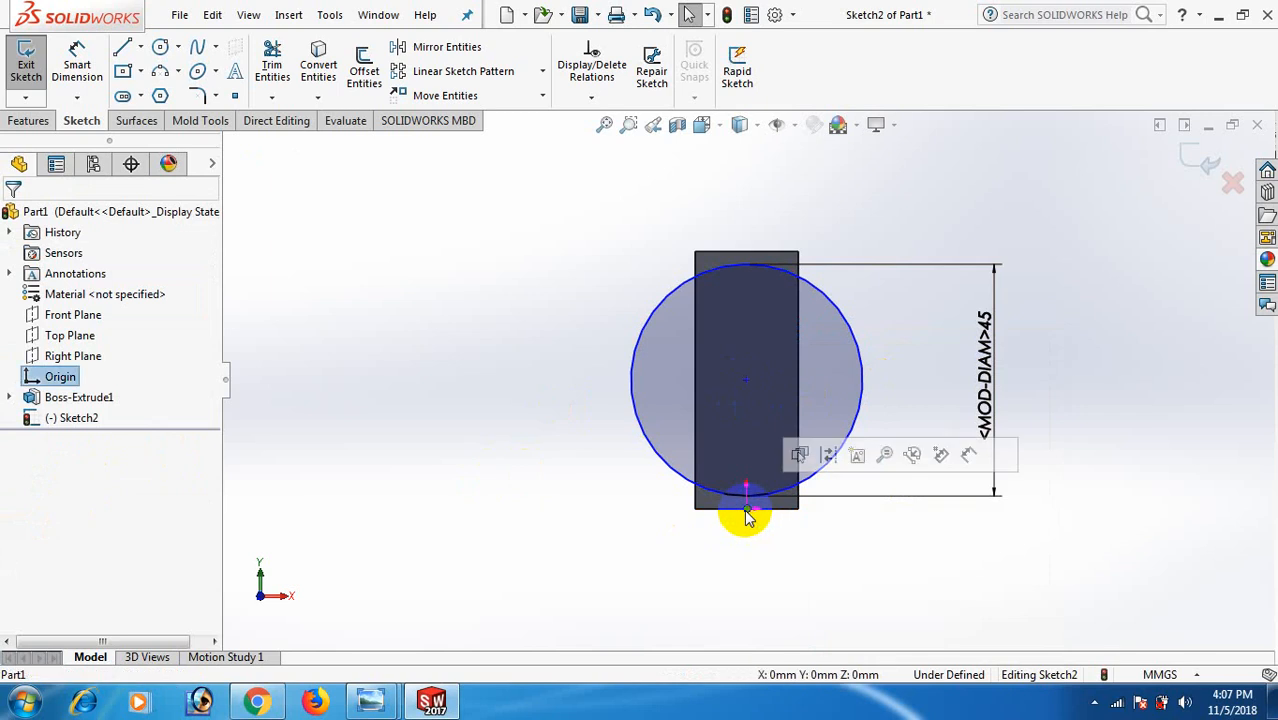
{"action": "left_click", "coordinate": [745, 381], "text": "ctrl"}
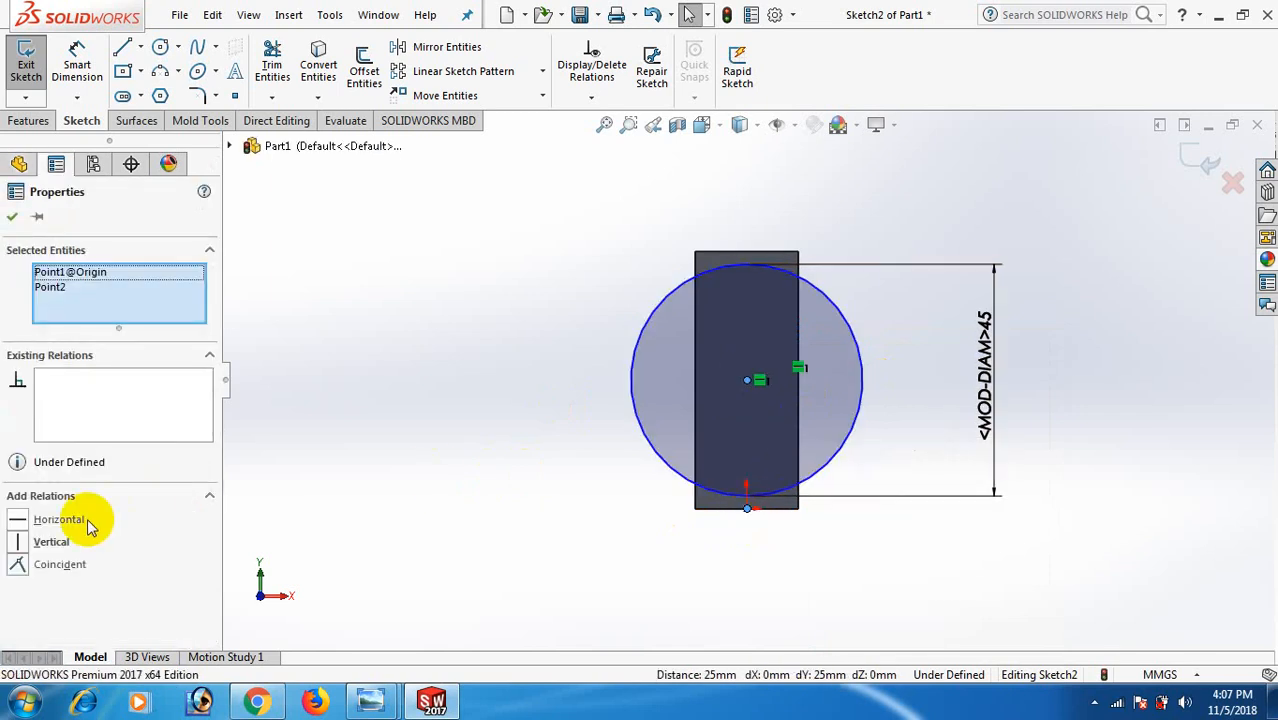
{"action": "left_click", "coordinate": [17, 543]}
{"action": "left_click", "coordinate": [380, 425]}
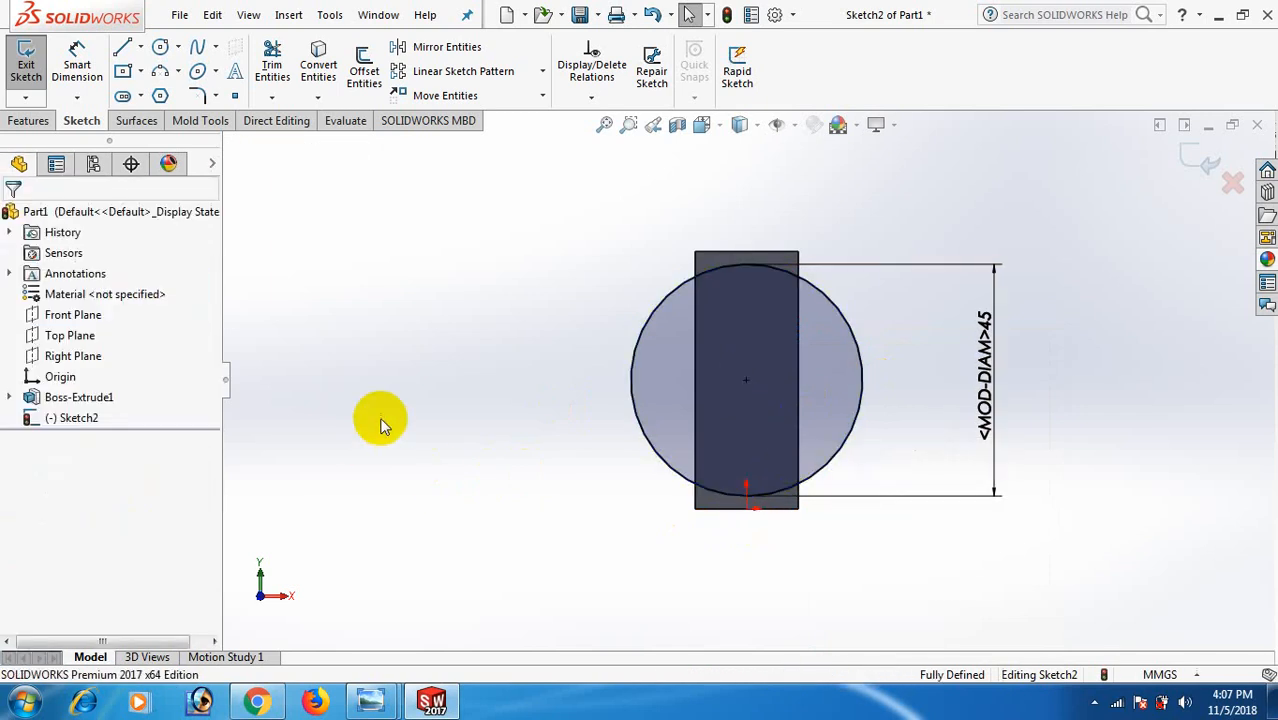
- Extrude the 45 mm circle 50 mm outward from the lug's flat end as a merged boss
{"action": "key", "text": "space"}
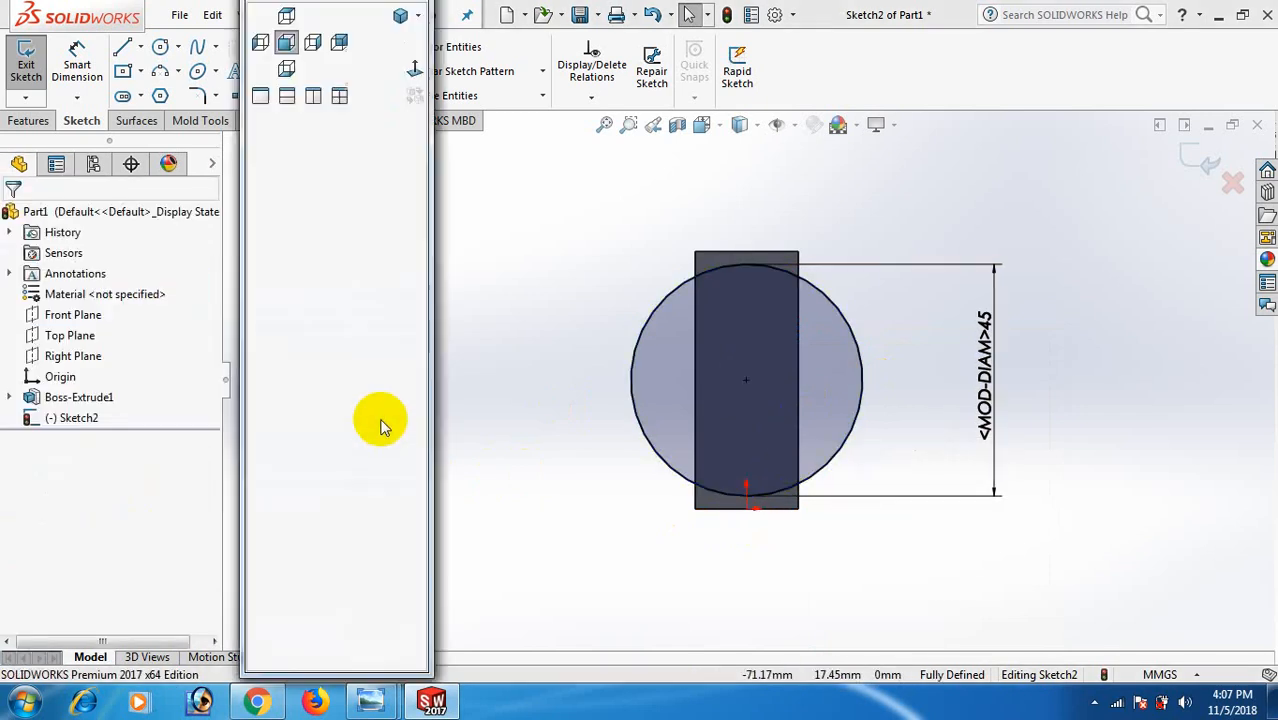
{"action": "left_click", "coordinate": [401, 18]}
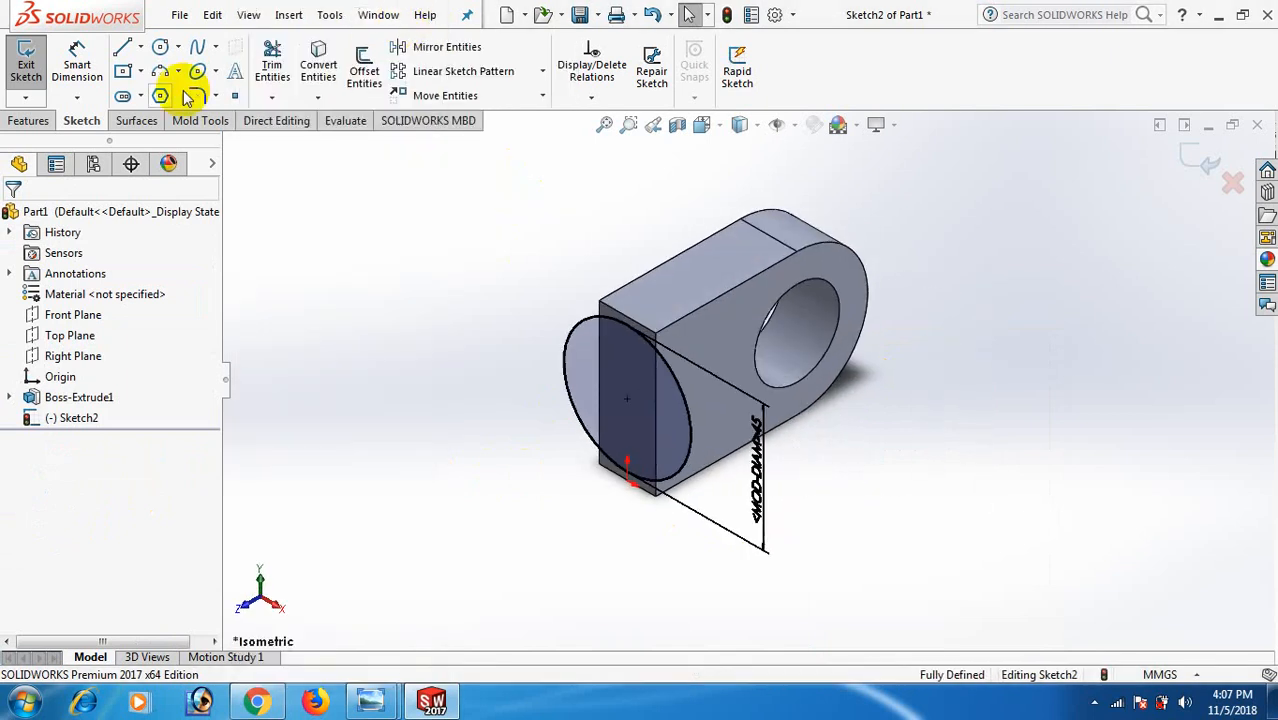
{"action": "left_click", "coordinate": [27, 120]}
{"action": "left_click", "coordinate": [35, 66]}
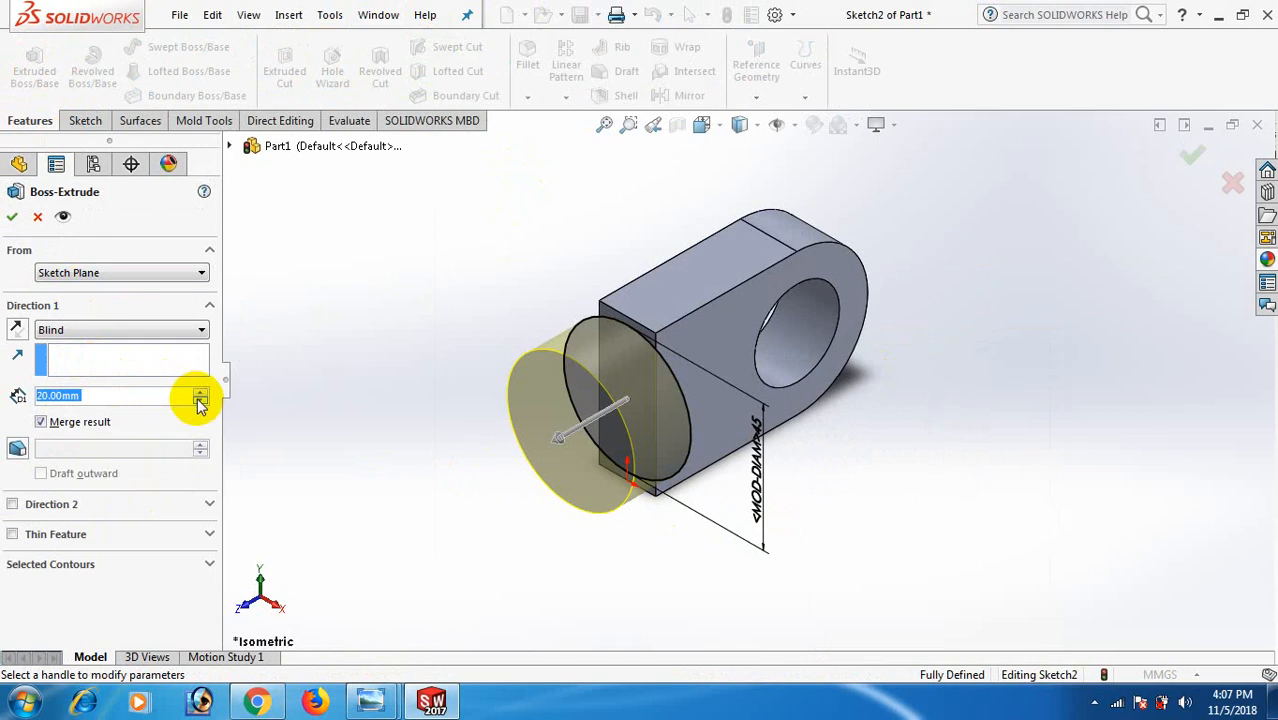
{"action": "left_click", "coordinate": [203, 391]}
{"action": "left_click", "coordinate": [203, 391]}
{"action": "left_click", "coordinate": [203, 391]}
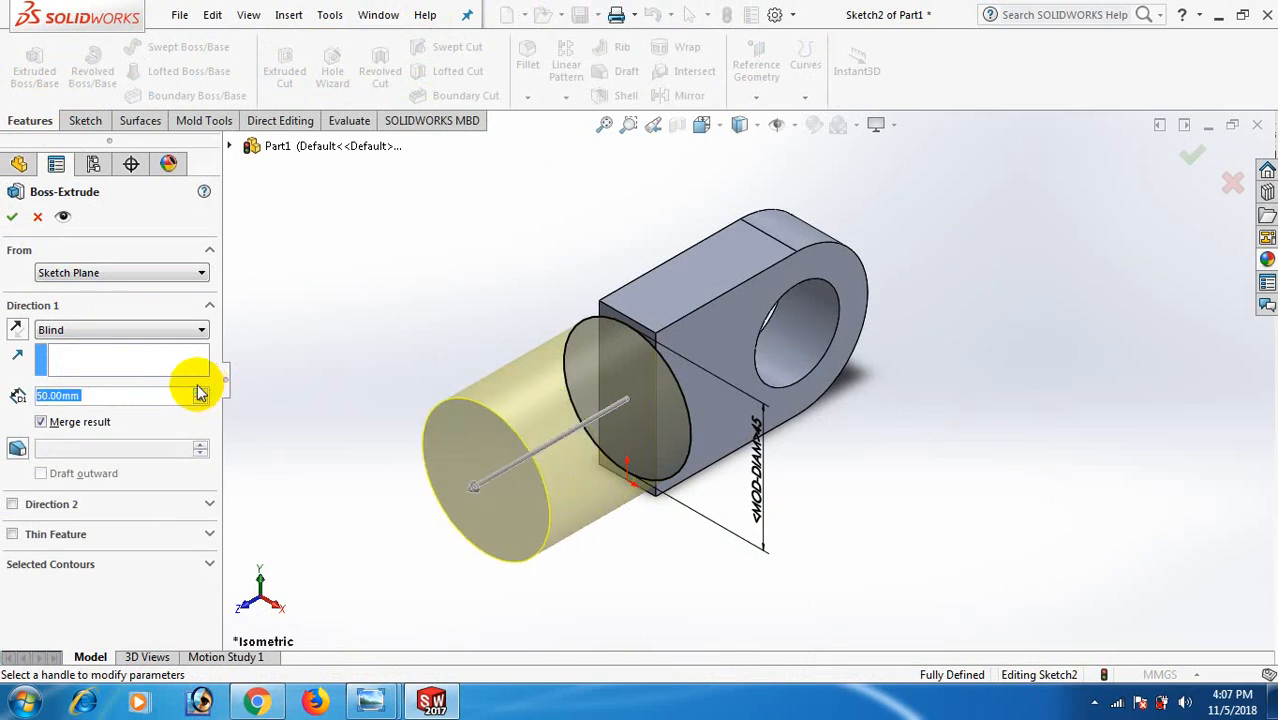
{"action": "left_click", "coordinate": [11, 219]}
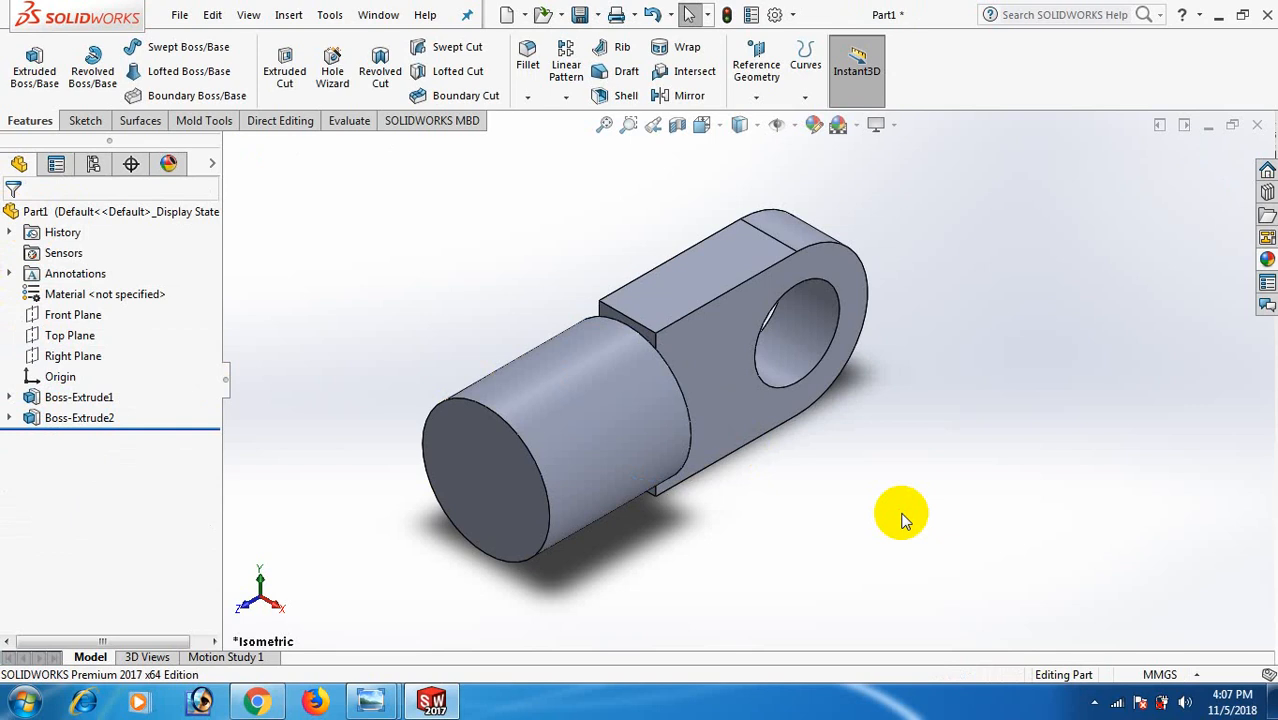
- Start a sketch on the cylinder's end face and draw a concentric circle about 23.3 mm in diameter
{"action": "left_click", "coordinate": [513, 483]}
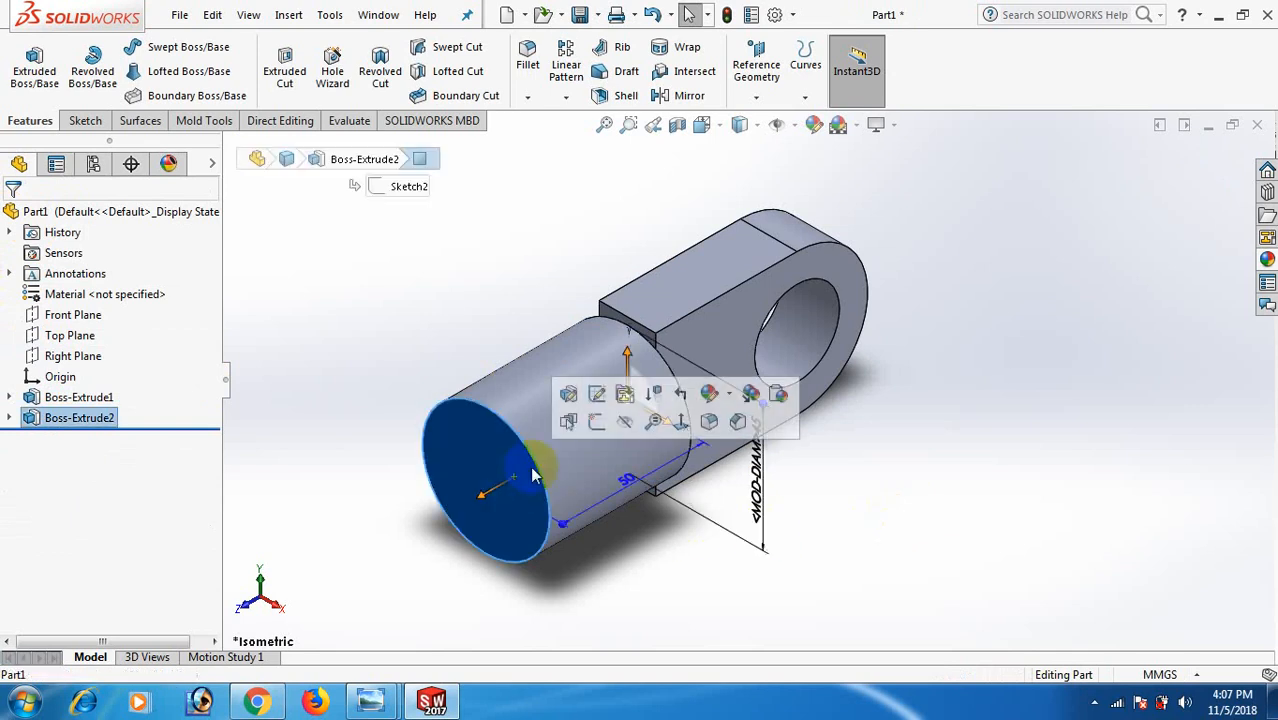
{"action": "left_click", "coordinate": [599, 429]}
{"action": "key", "text": "space"}
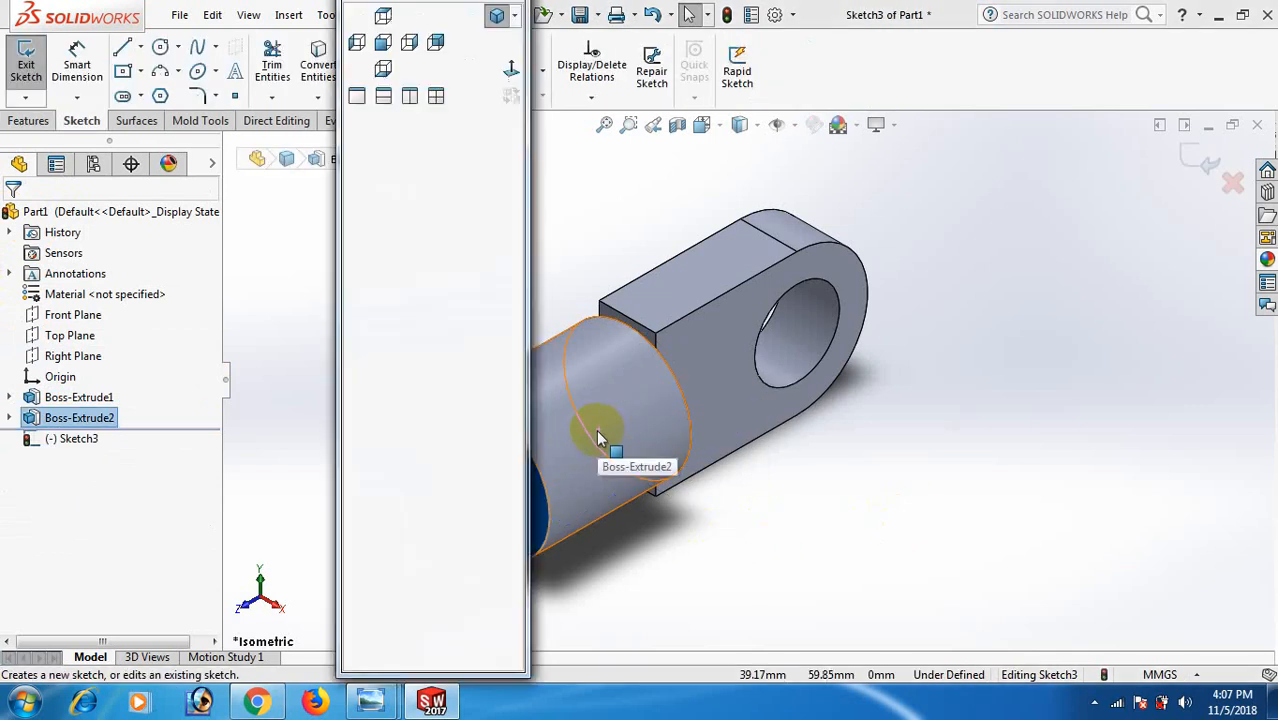
{"action": "left_click", "coordinate": [509, 69]}
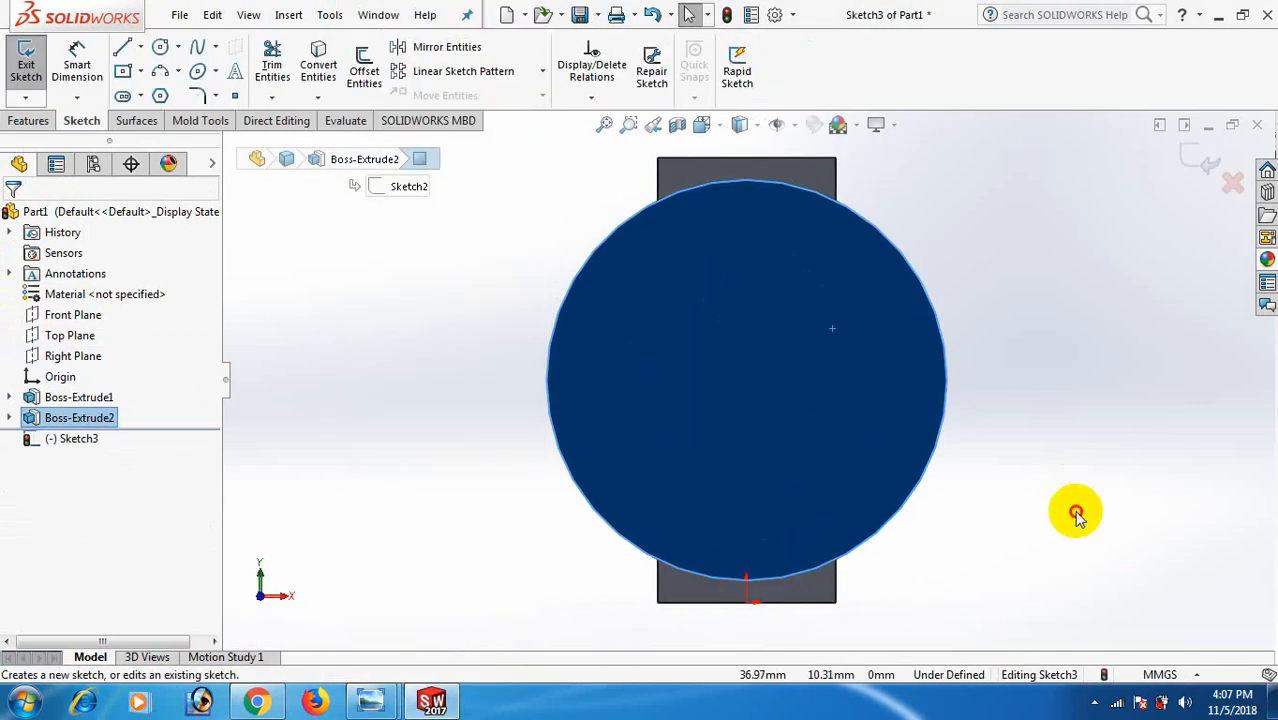
{"action": "left_click", "coordinate": [1073, 514]}
{"action": "right_click_drag", "start_coordinate": [1030, 518], "coordinate": [1204, 518]}
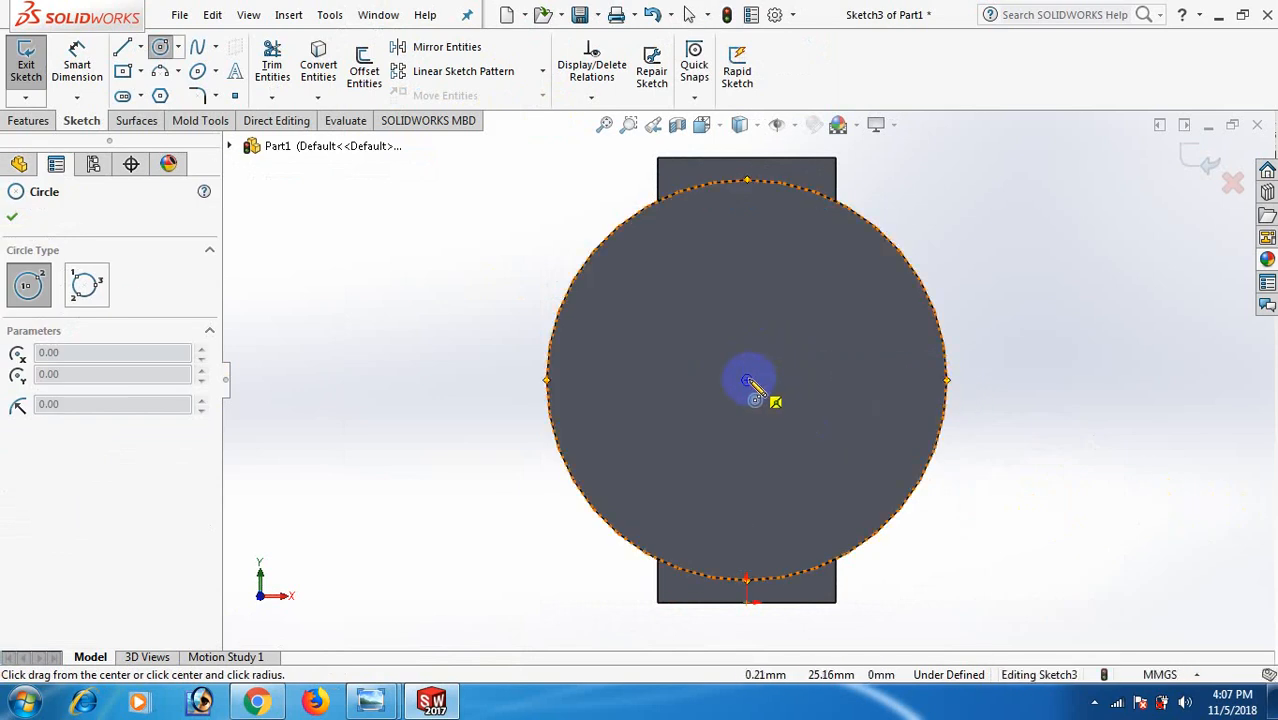
{"action": "left_click", "coordinate": [747, 380]}
{"action": "left_click", "coordinate": [849, 428]}
- Dimension the inner circle on the cylinder's end face and set its diameter to 20 mm
{"action": "right_click_drag", "start_coordinate": [1098, 542], "coordinate": [960, 318]}
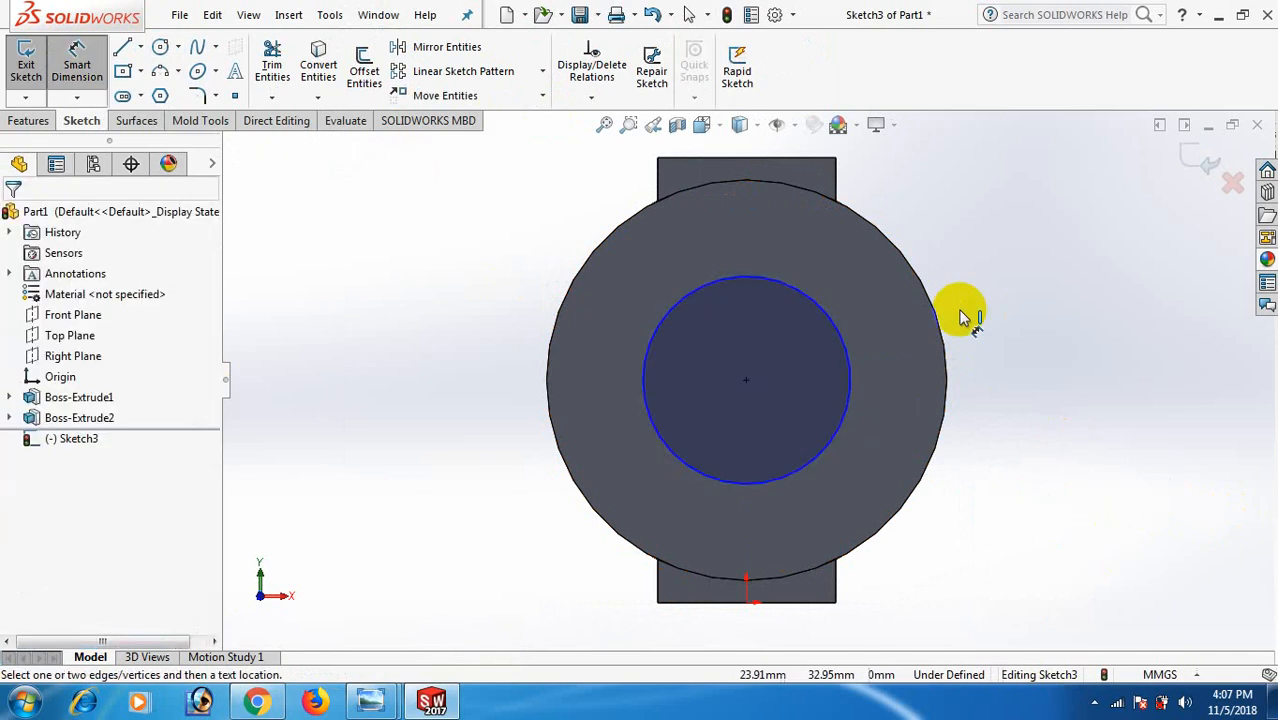
{"action": "left_click", "coordinate": [852, 410]}
{"action": "left_click", "coordinate": [1092, 405]}
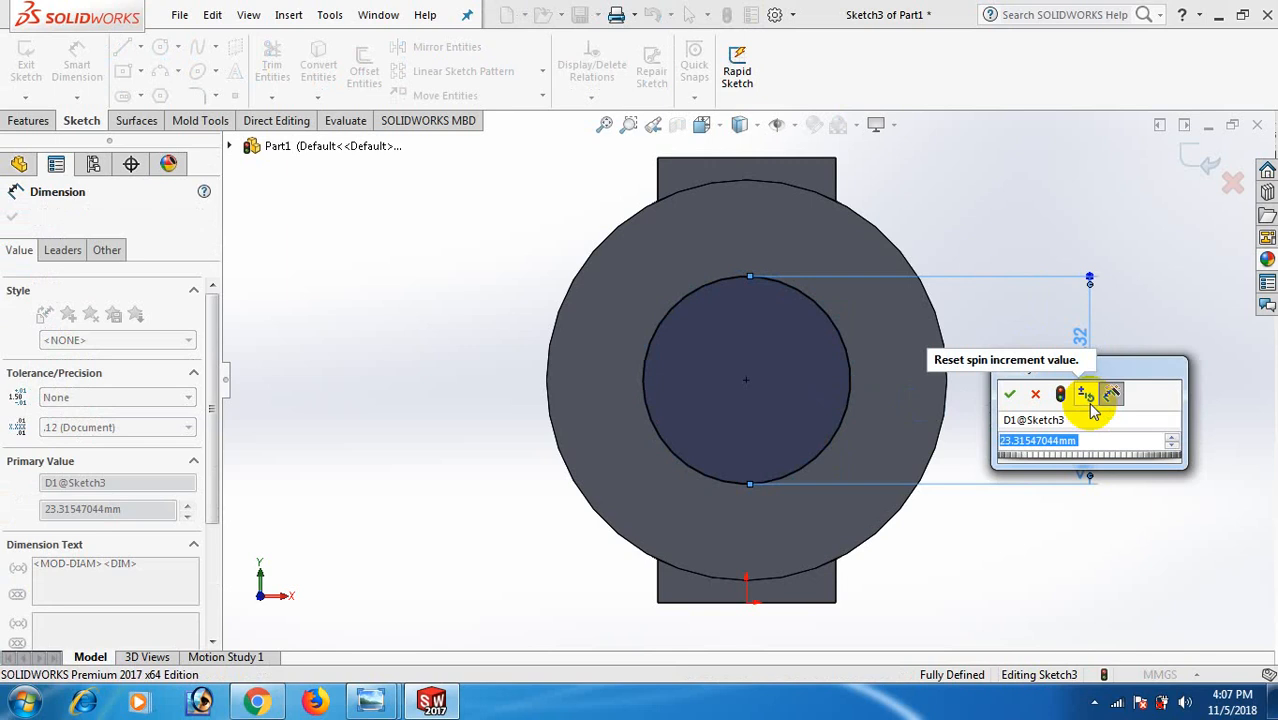
{"action": "type", "text": "20"}
{"action": "key", "text": "Return"}
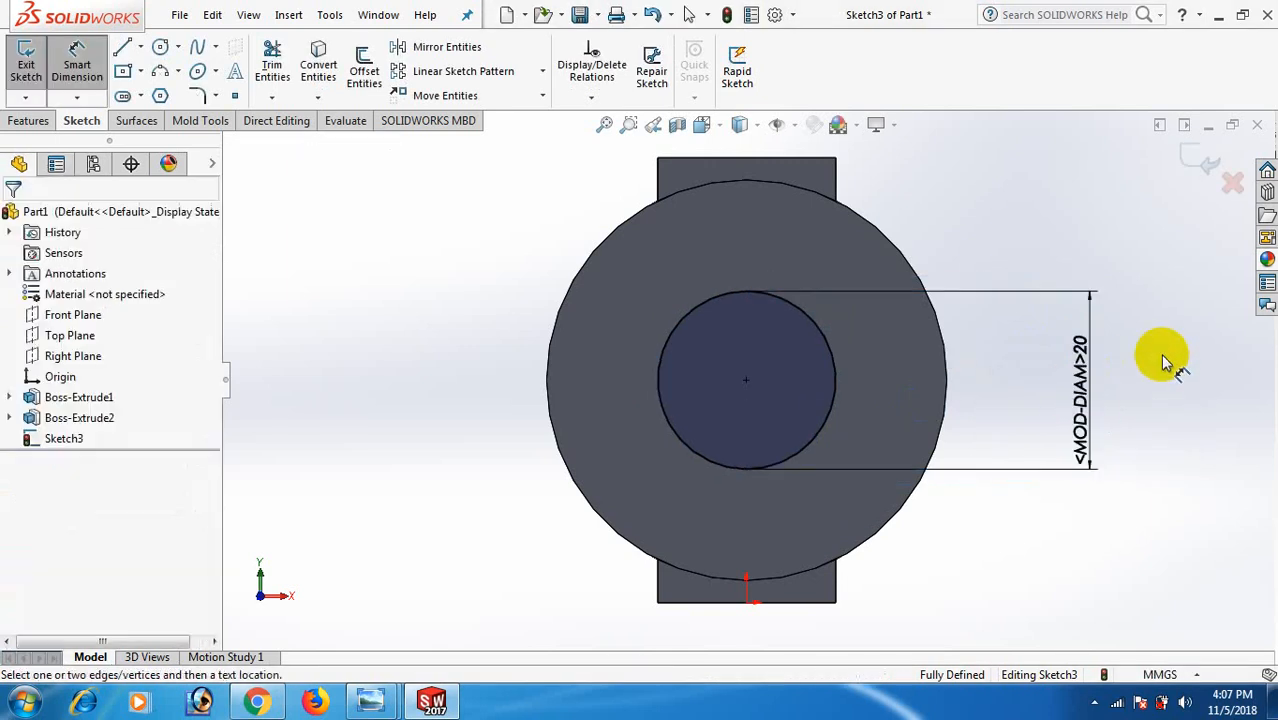
{"action": "right_click", "coordinate": [1163, 362]}
{"action": "left_click", "coordinate": [1118, 420]}
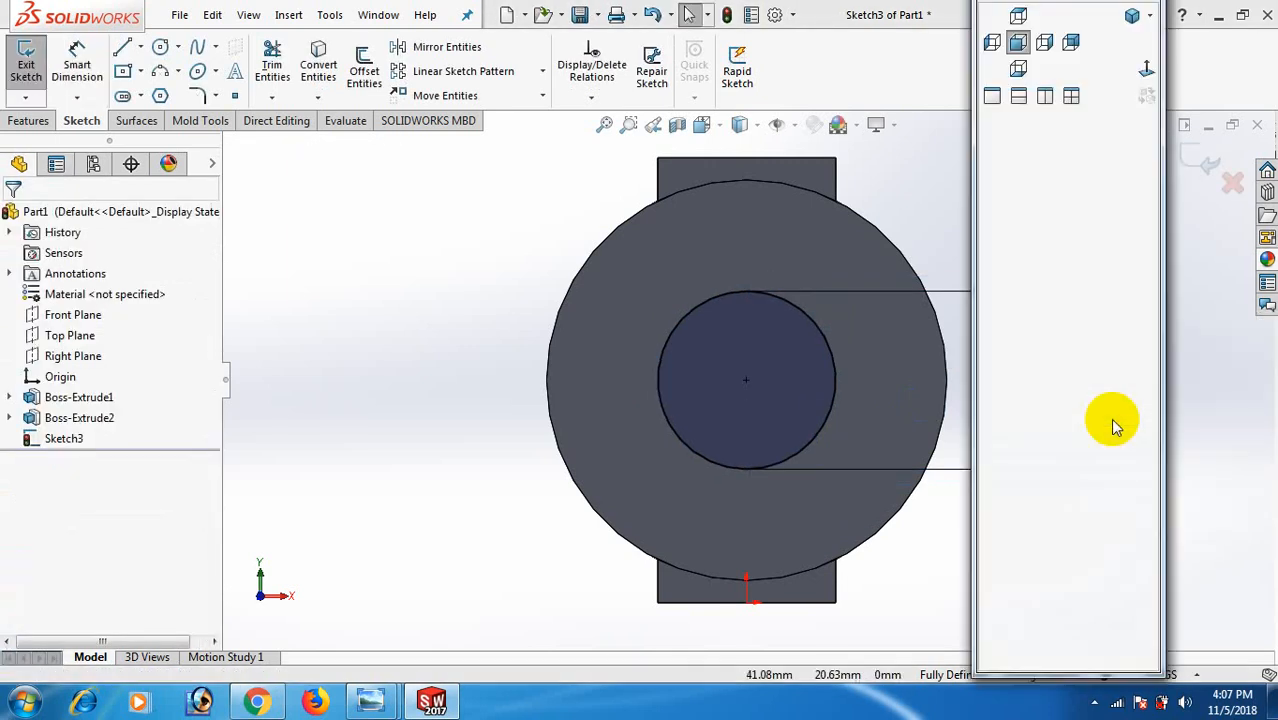
- Cut-extrude the 20 mm circle as a blind hole into the cylinder from its end face
{"action": "left_click", "coordinate": [1132, 15]}
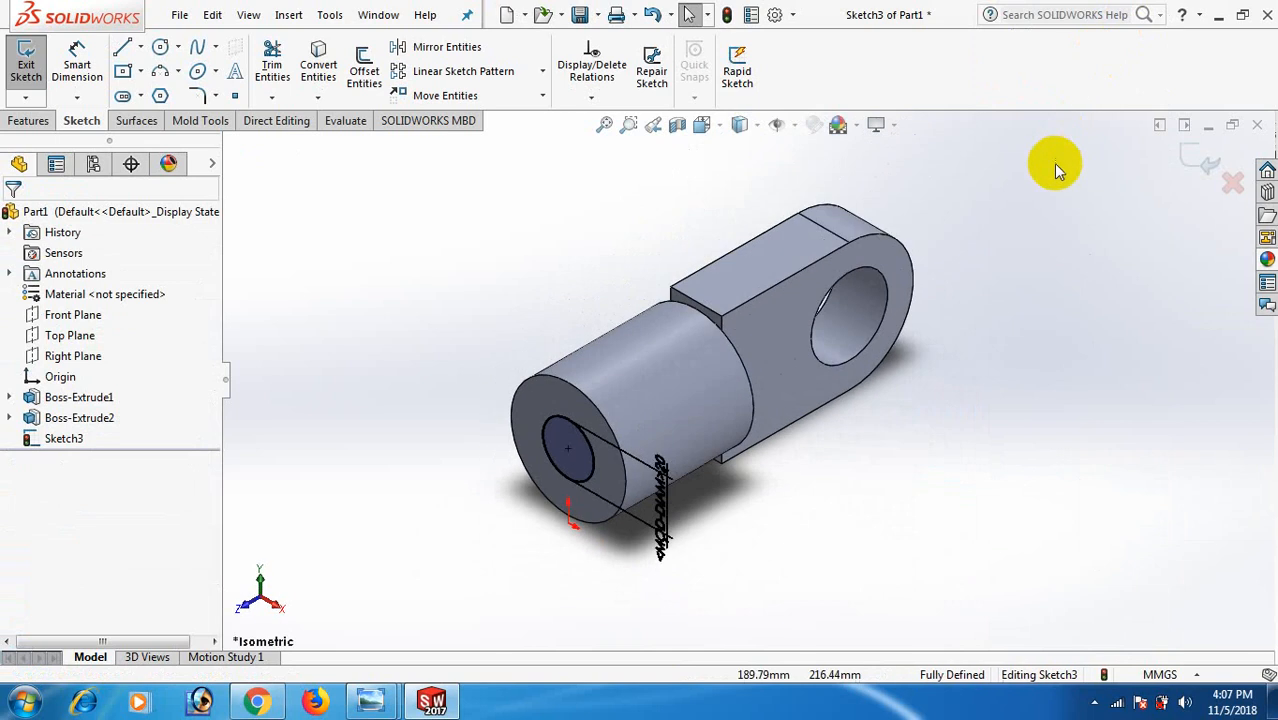
{"action": "left_click", "coordinate": [30, 121]}
{"action": "left_click", "coordinate": [284, 68]}
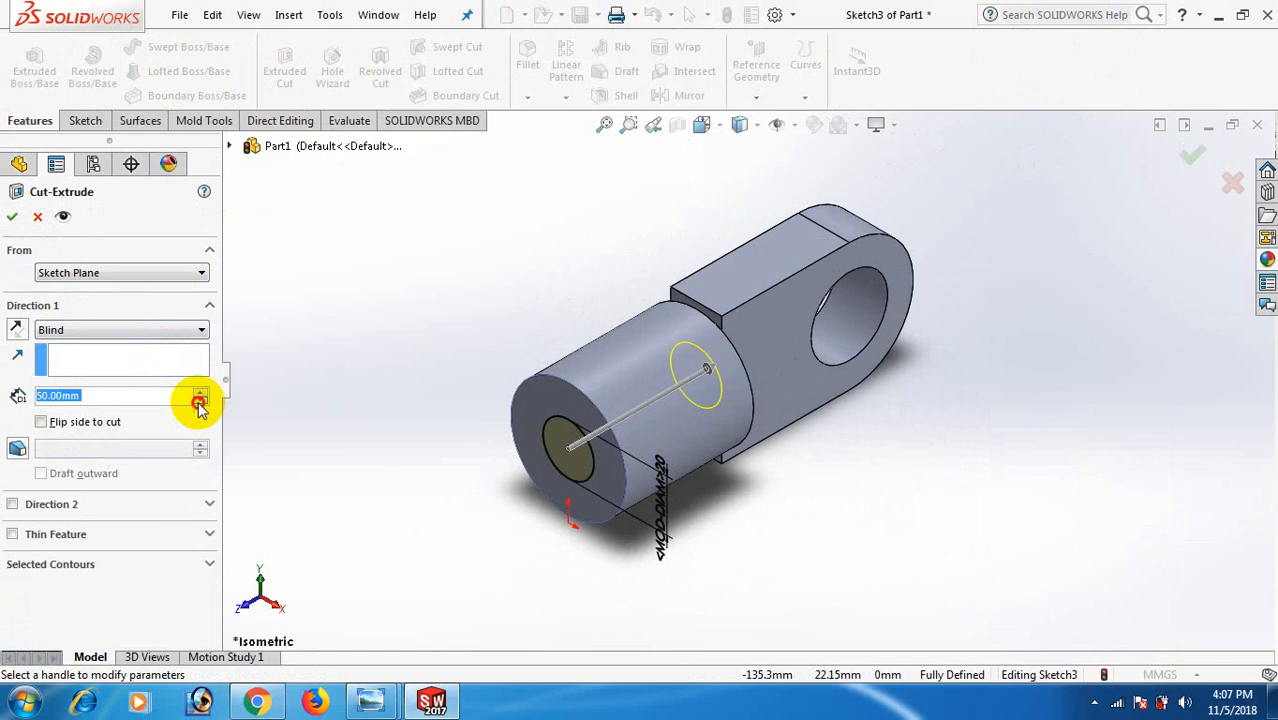
{"action": "left_click", "coordinate": [12, 219]}
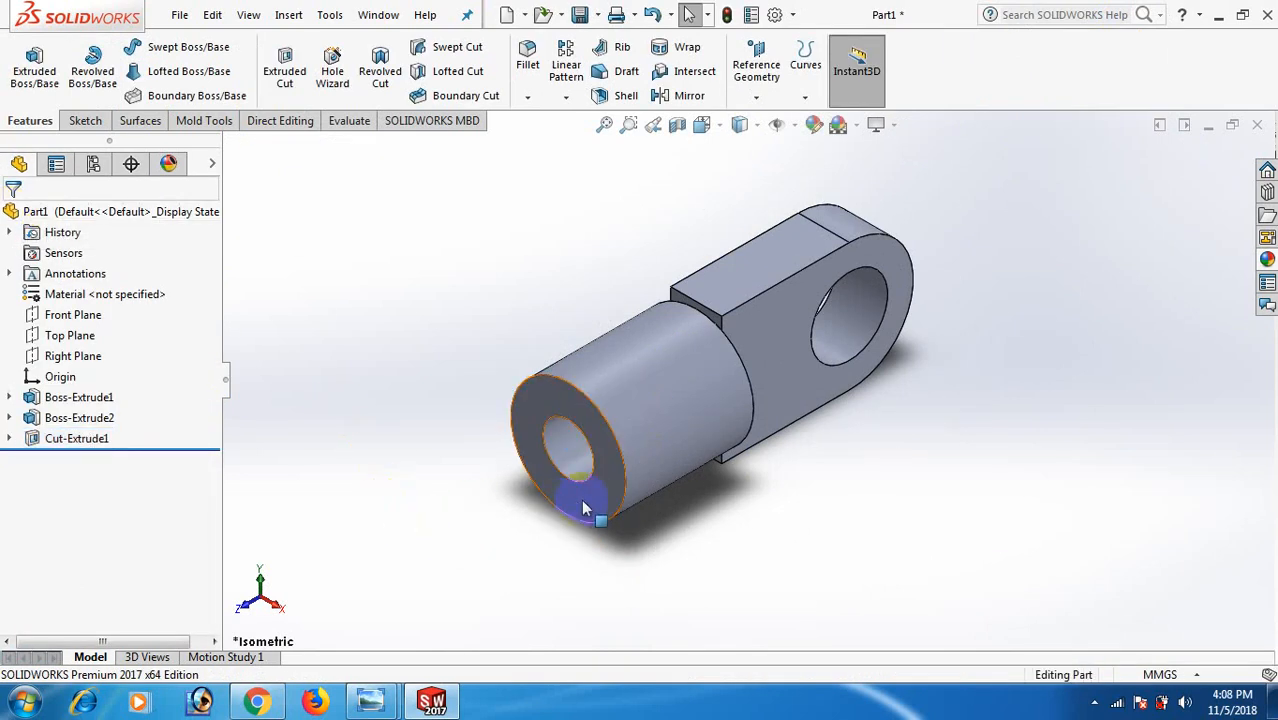
- Start a sketch on the cylinder's ring-shaped end face and draw a circle about 35.5 mm in diameter, concentric with the bore
{"action": "left_click", "coordinate": [585, 508]}
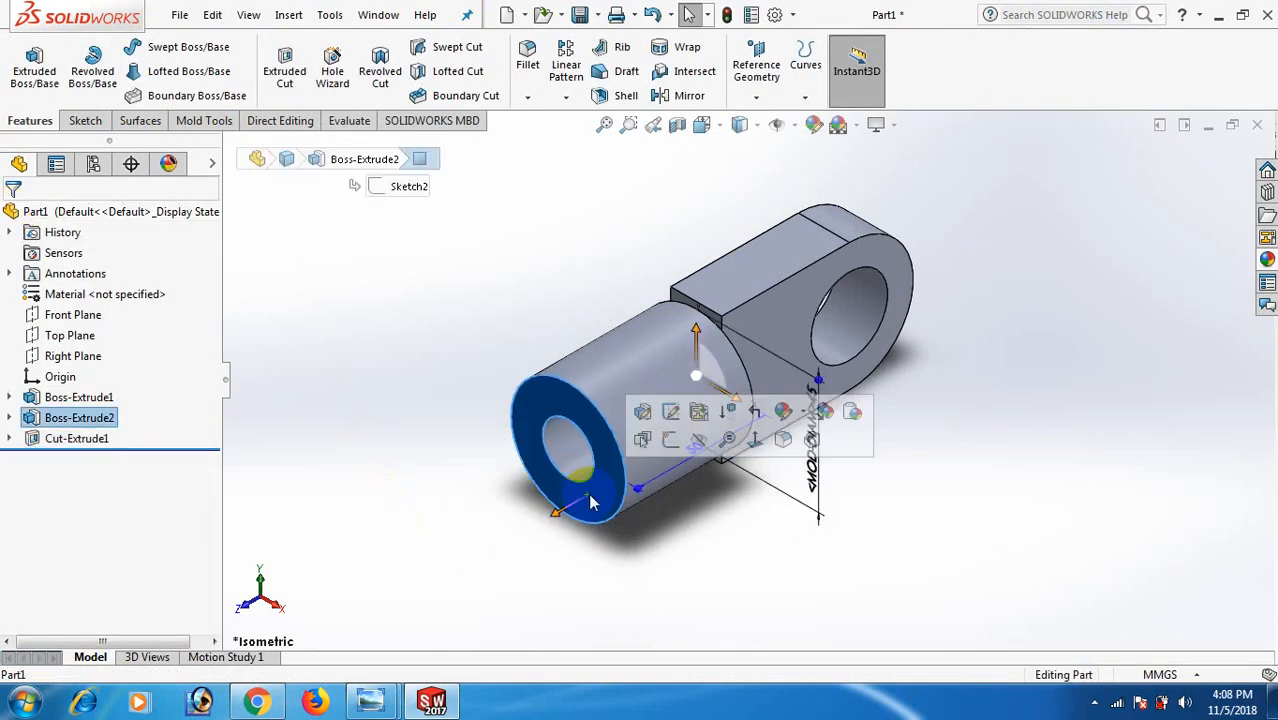
{"action": "left_click", "coordinate": [670, 440]}
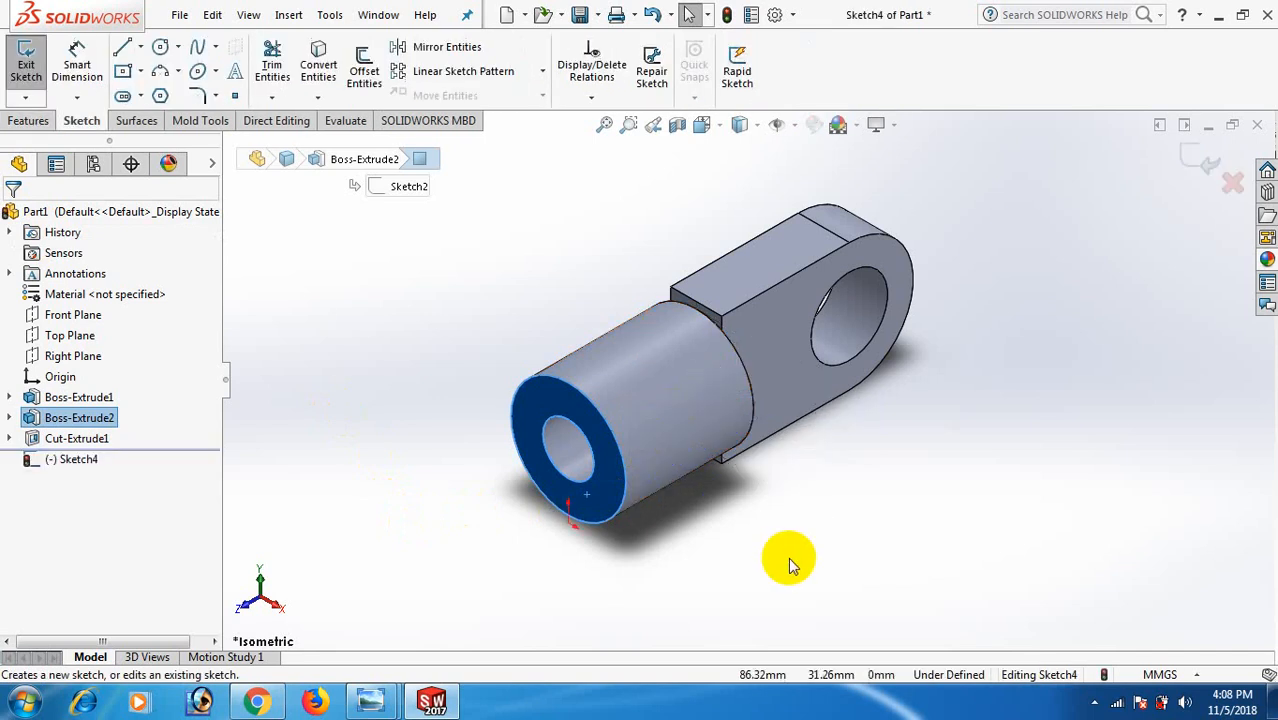
{"action": "right_click_drag", "start_coordinate": [788, 557], "coordinate": [871, 553]}
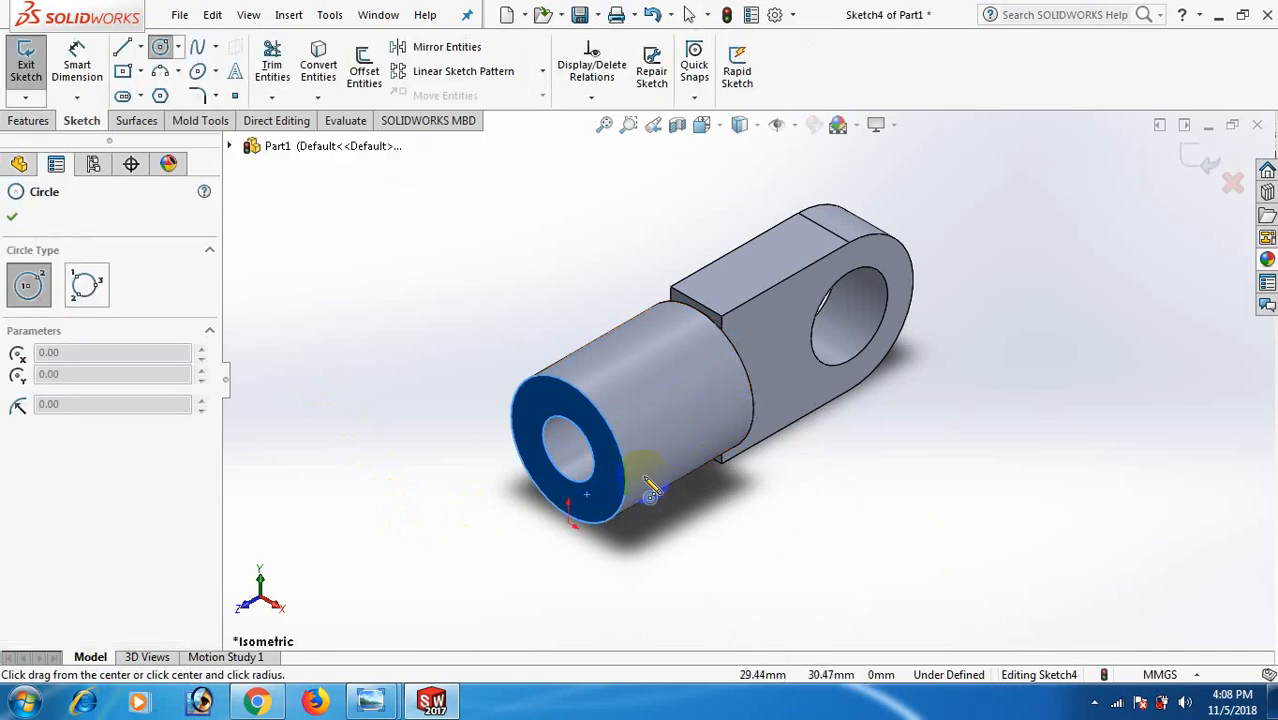
{"action": "left_click", "coordinate": [568, 449]}
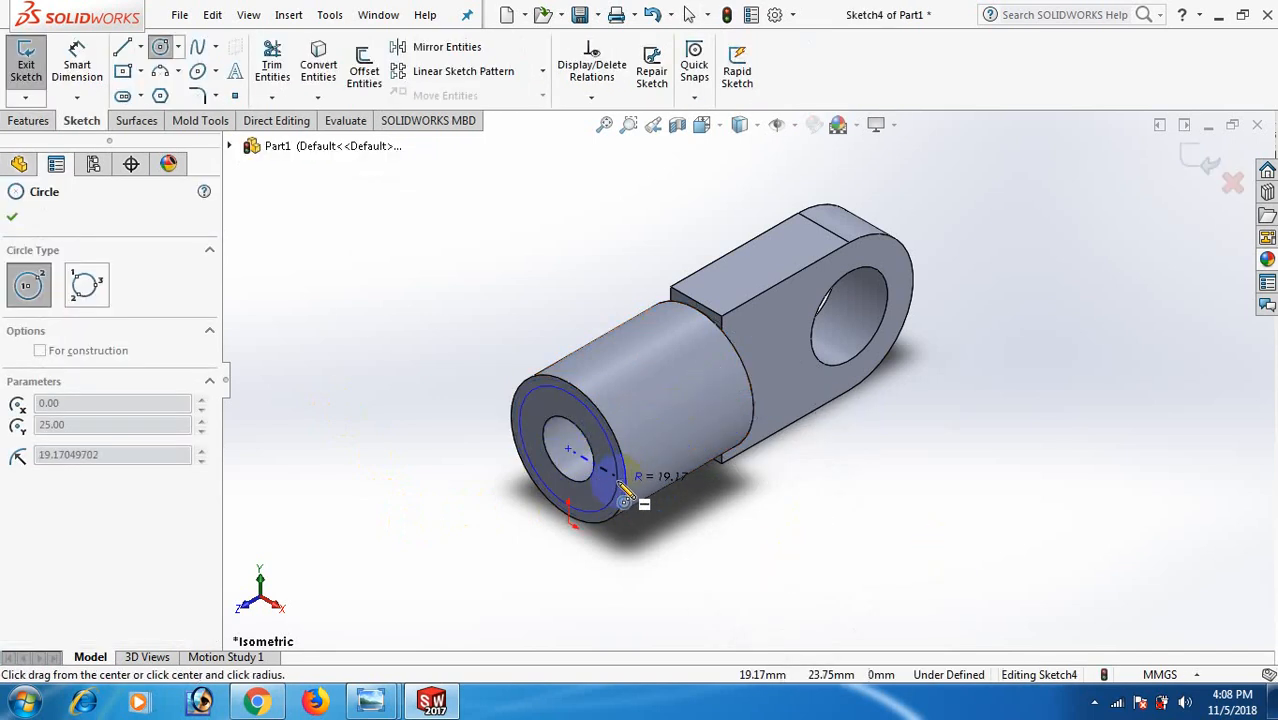
{"action": "key", "text": "space"}
{"action": "left_click", "coordinate": [528, 70]}
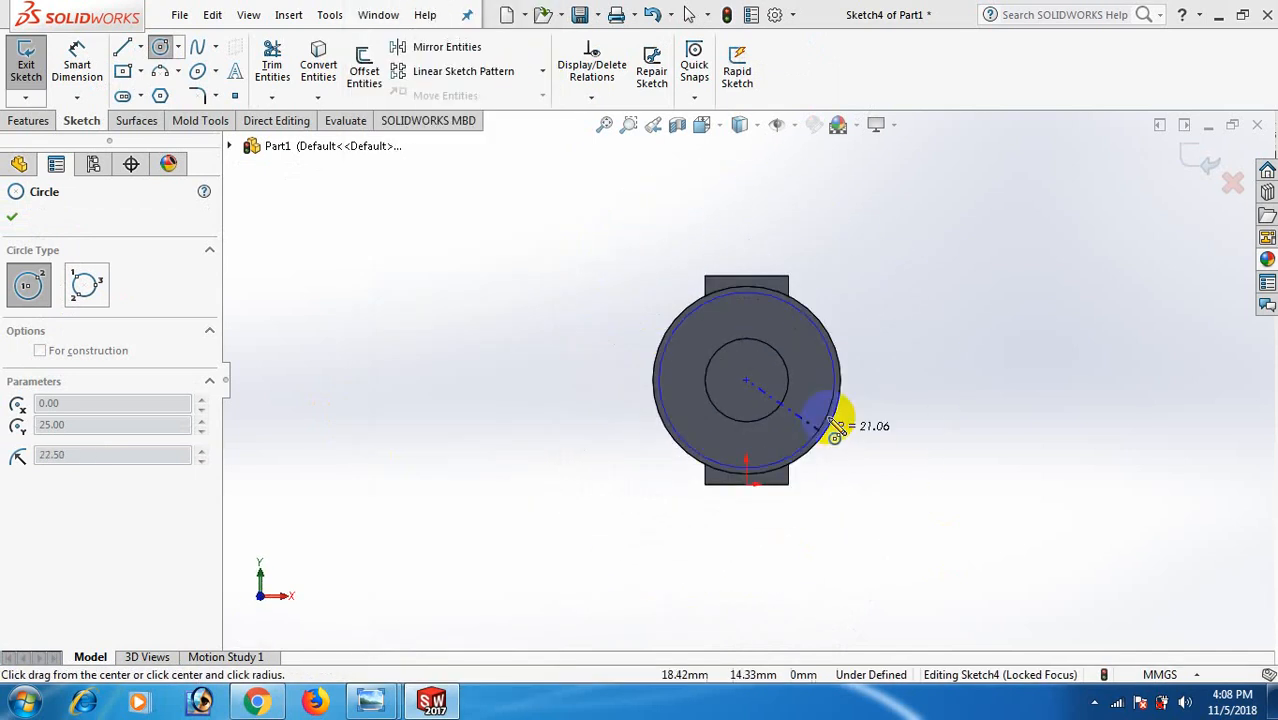
{"action": "left_click", "coordinate": [826, 418]}
- Dimension the circle around the bore and set its diameter to 30 mm
{"action": "right_click_drag", "start_coordinate": [949, 507], "coordinate": [956, 374]}
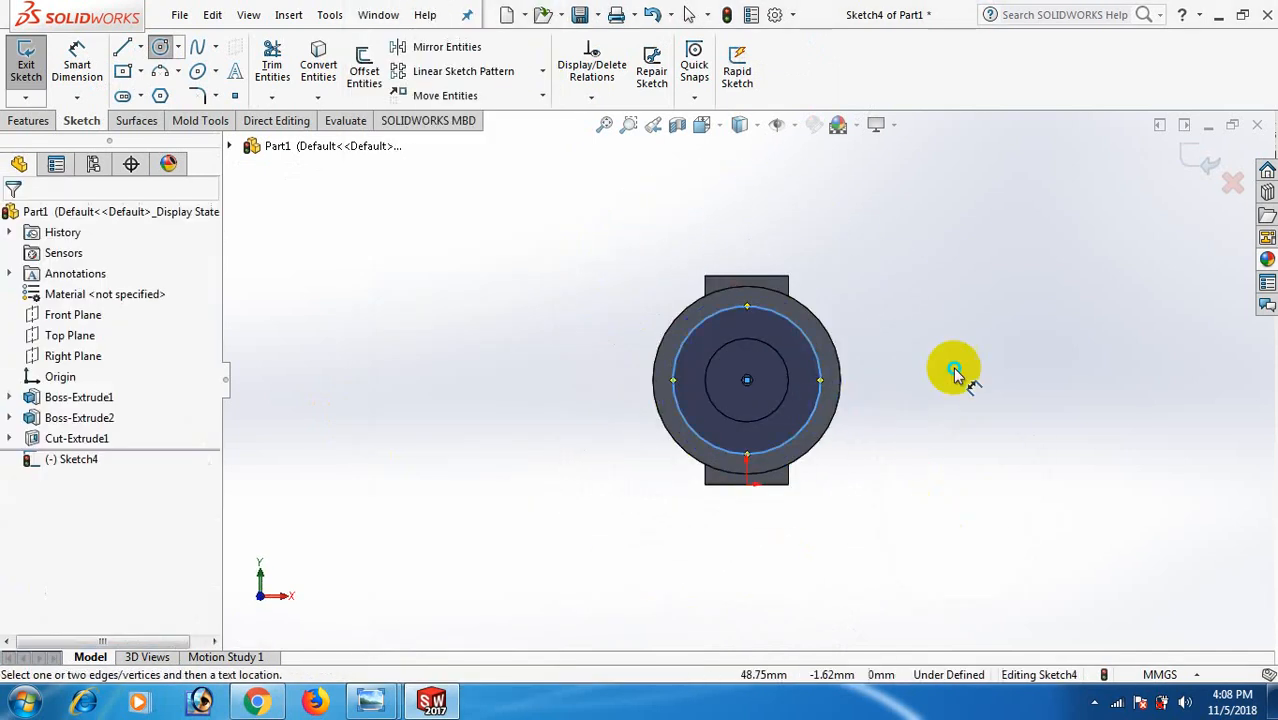
{"action": "left_click", "coordinate": [814, 417]}
{"action": "left_click", "coordinate": [971, 452]}
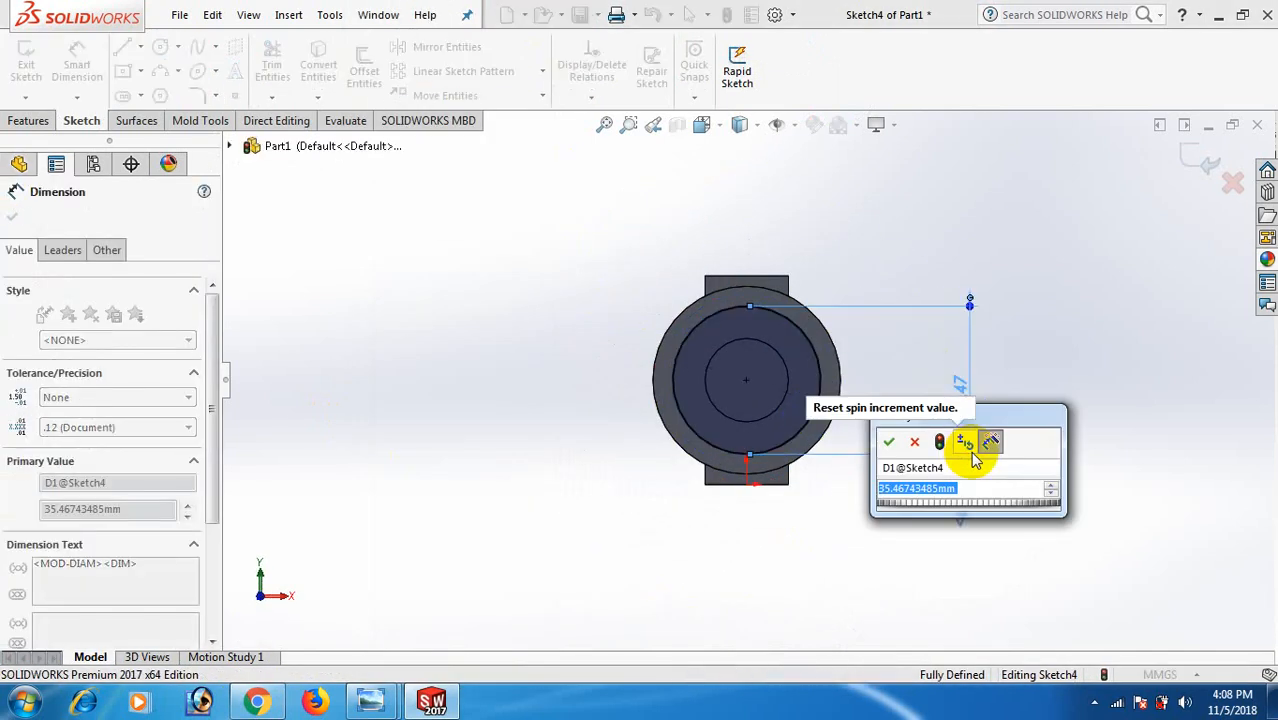
{"action": "type", "text": "30"}
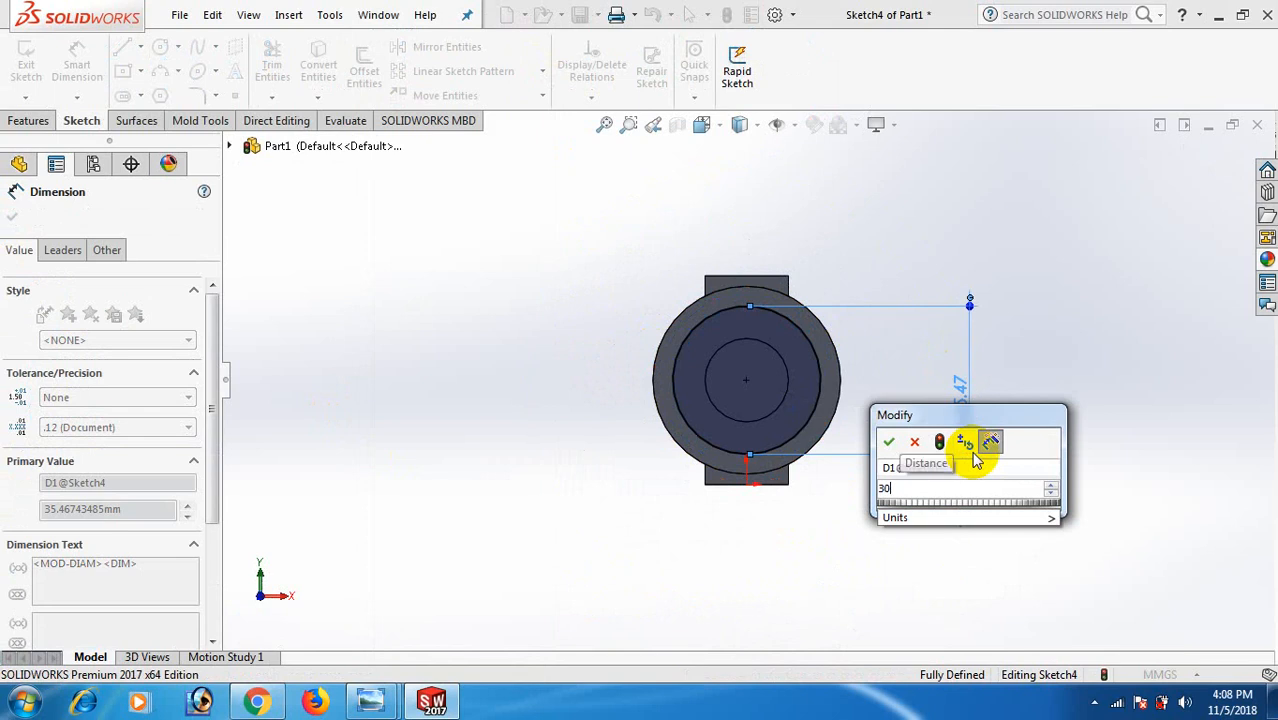
{"action": "key", "text": "Return"}
{"action": "right_click", "coordinate": [988, 191]}
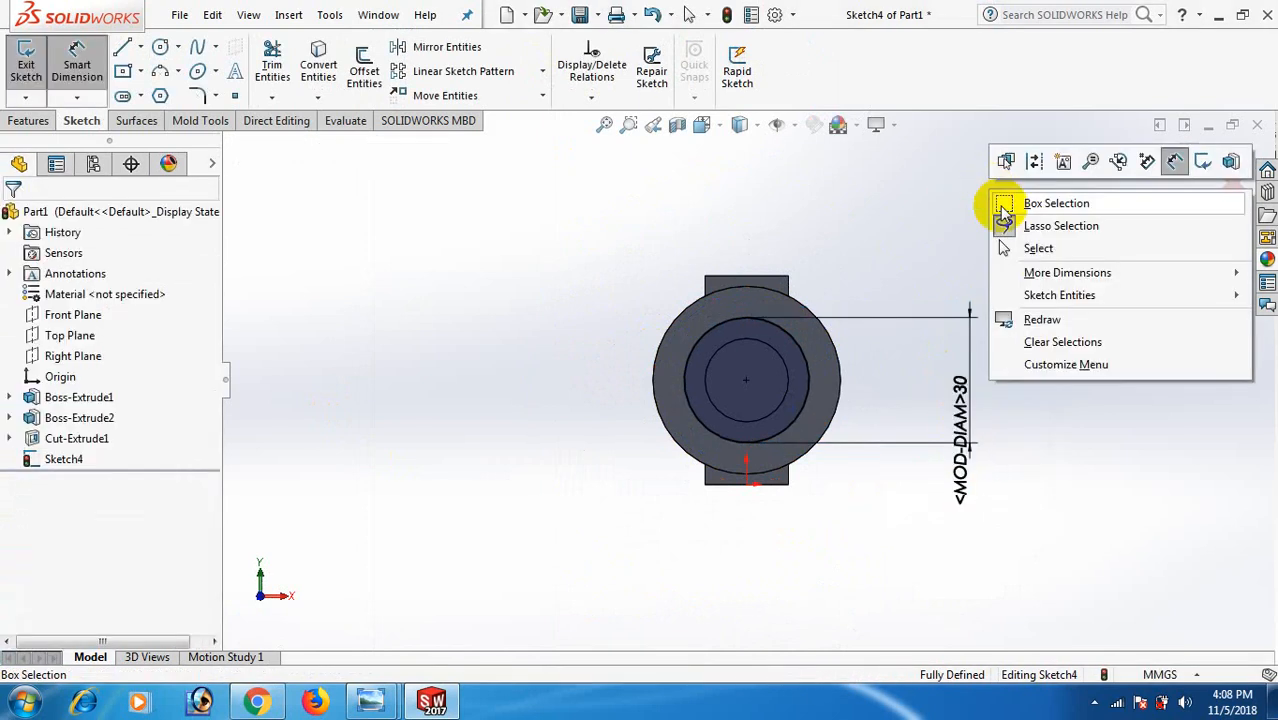
{"action": "left_click", "coordinate": [1036, 248]}
- Cut-extrude the 30 mm circle 10 mm deep into the cylinder as a blind counterbore
{"action": "key", "text": "space"}
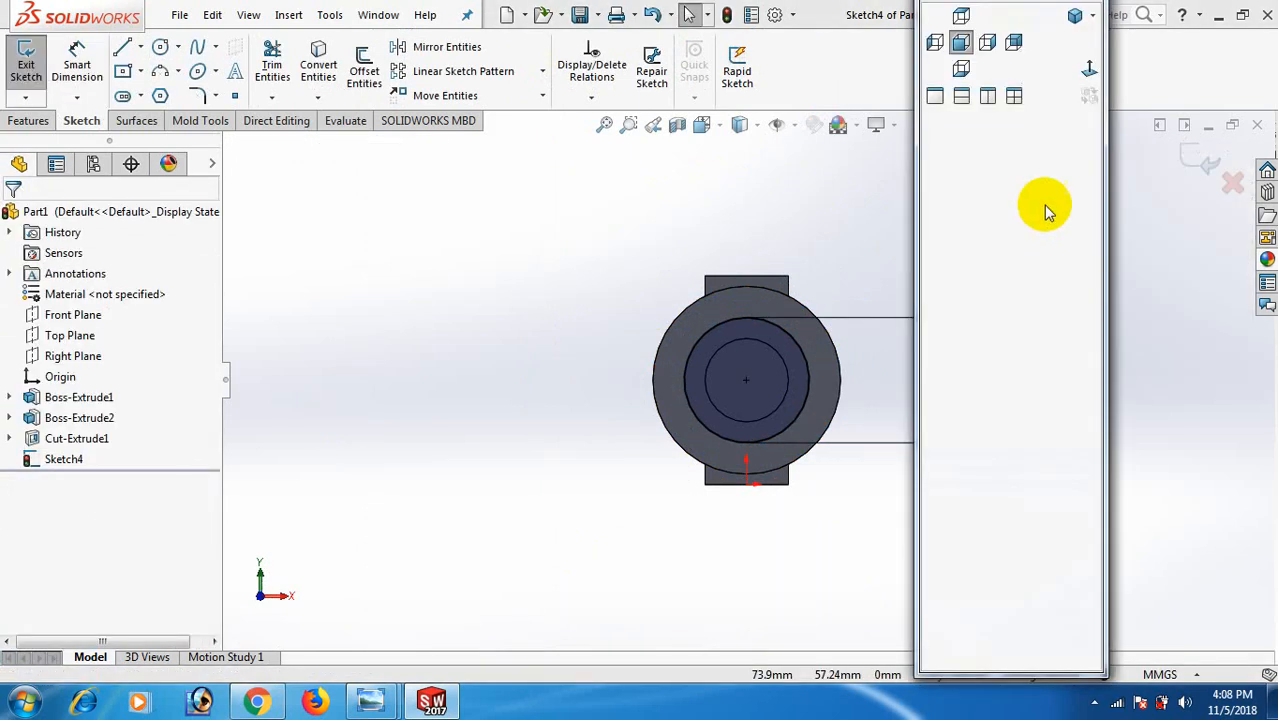
{"action": "left_click", "coordinate": [1073, 22]}
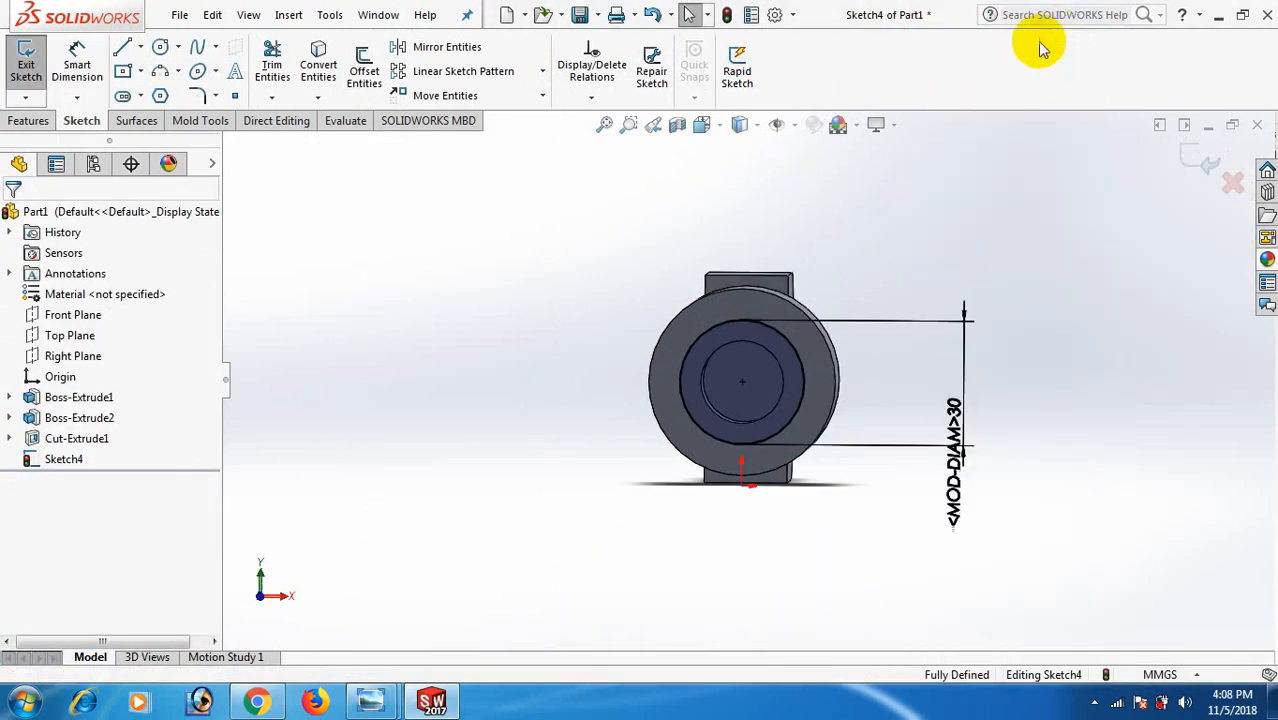
{"action": "left_click", "coordinate": [20, 120]}
{"action": "left_click", "coordinate": [284, 68]}
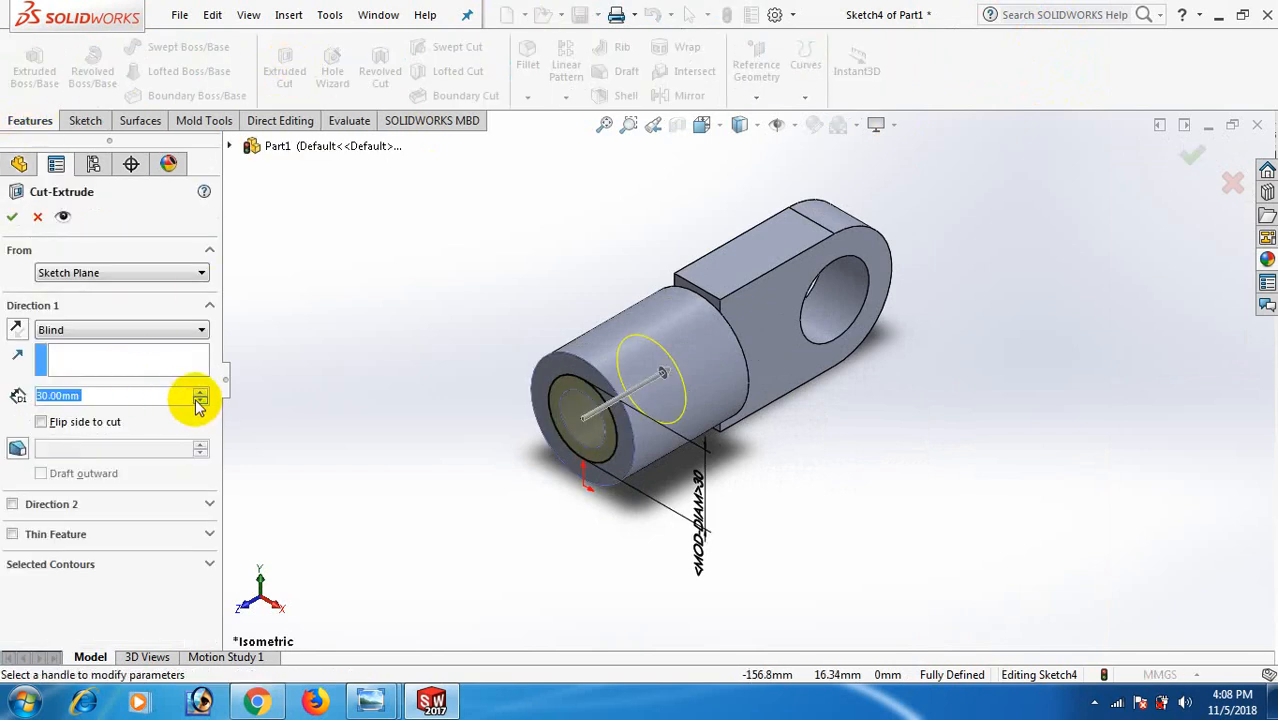
{"action": "left_click", "coordinate": [12, 216]}
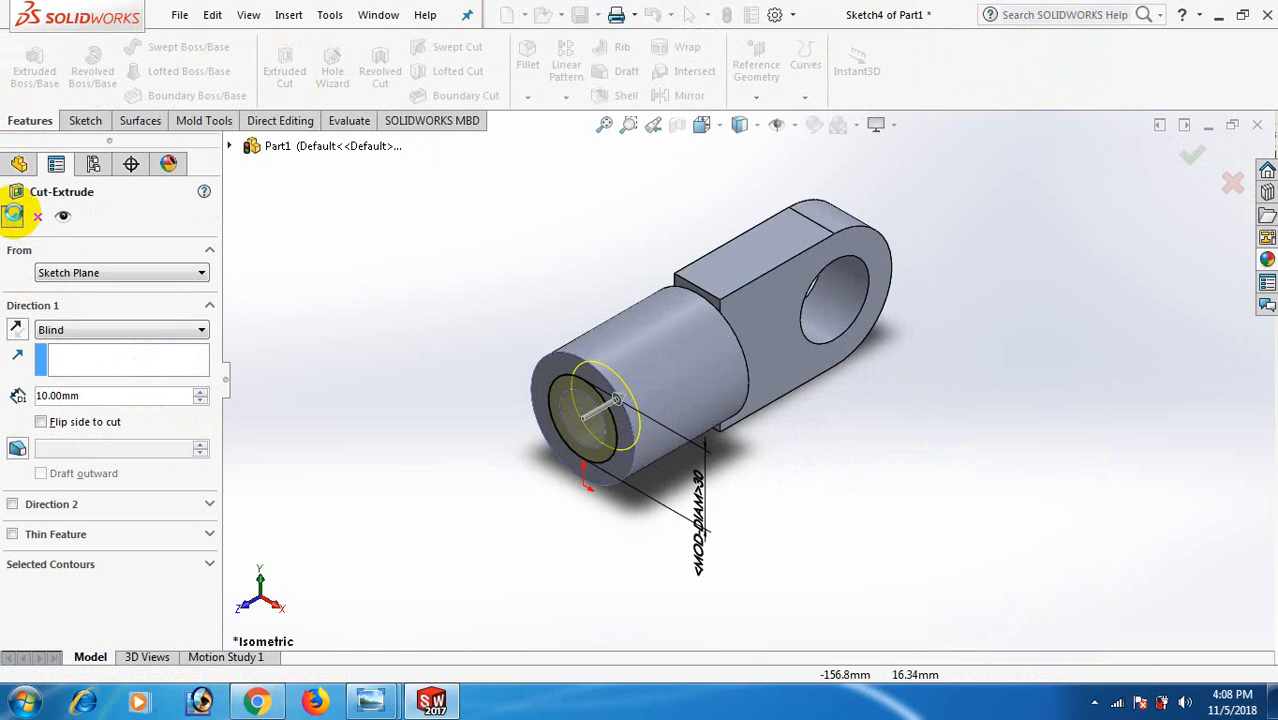
{"action": "left_click", "coordinate": [842, 477]}
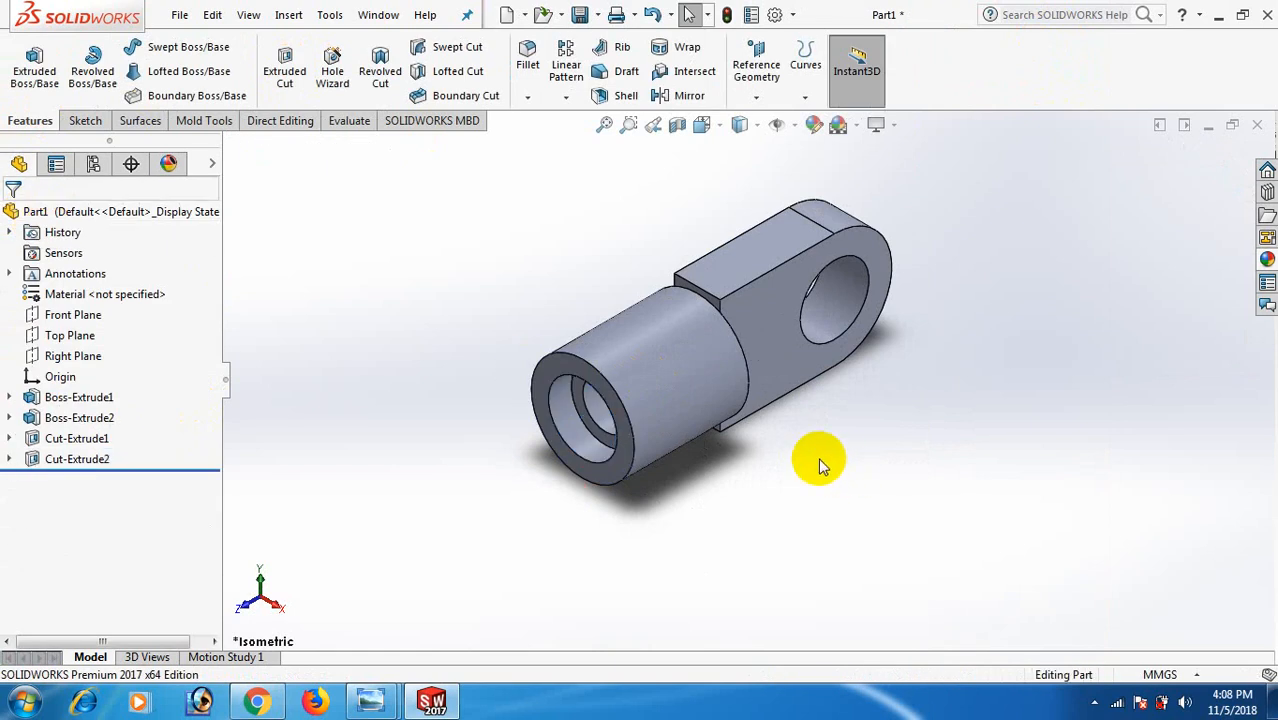
- Fillet the edges of the lug's upper flat face with a 4 mm radius, using tangent propagation
{"action": "scroll", "coordinate": [736, 337], "scroll_direction": "down", "scroll_amount": 5}
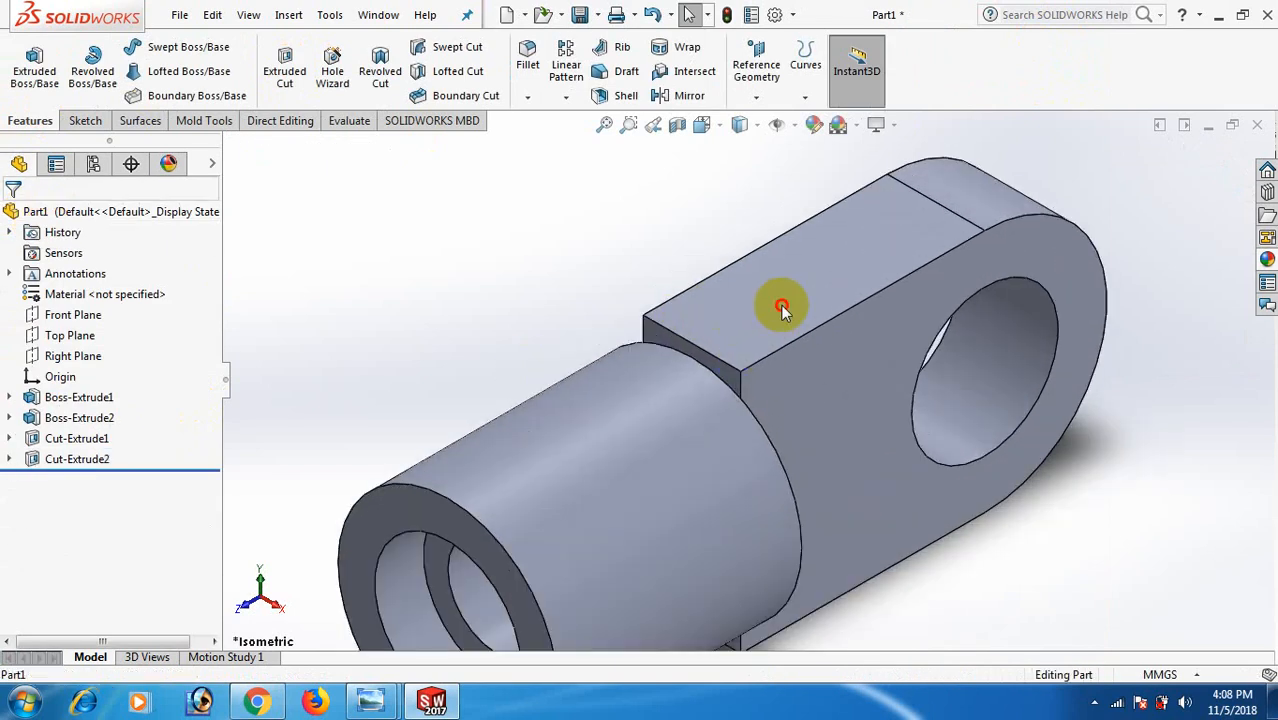
{"action": "left_click", "coordinate": [781, 305]}
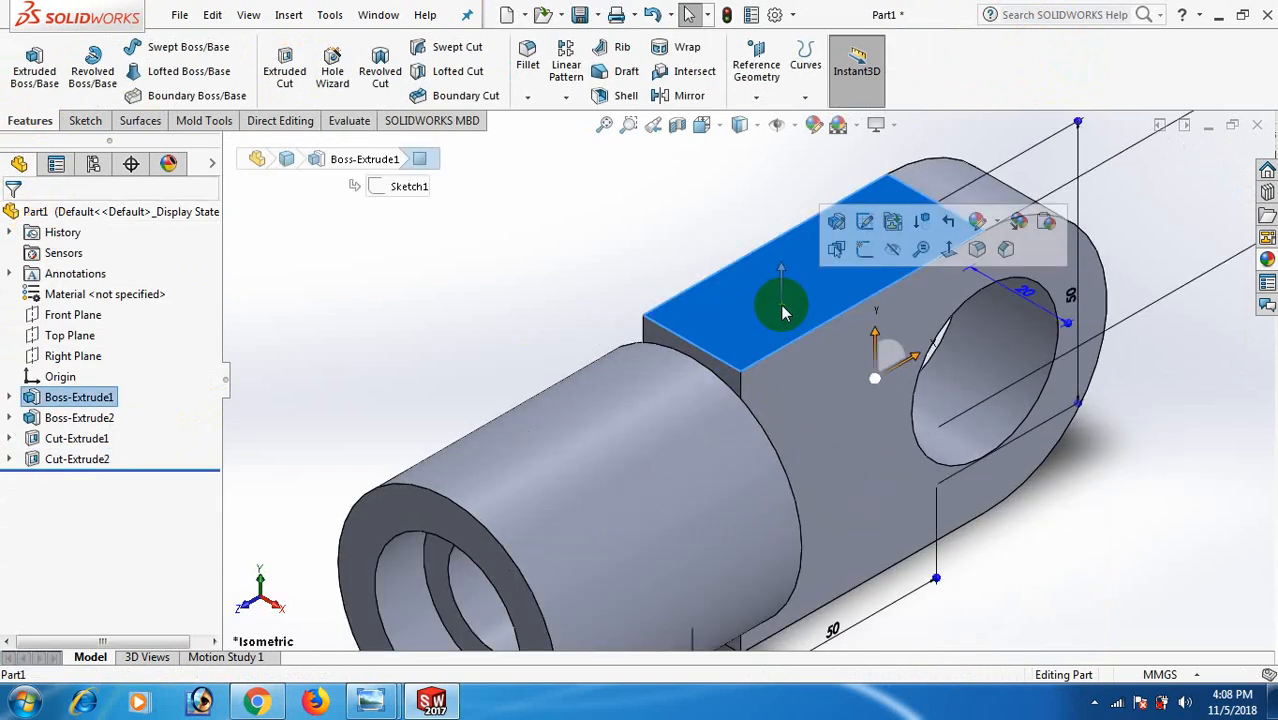
{"action": "left_click", "coordinate": [977, 249]}
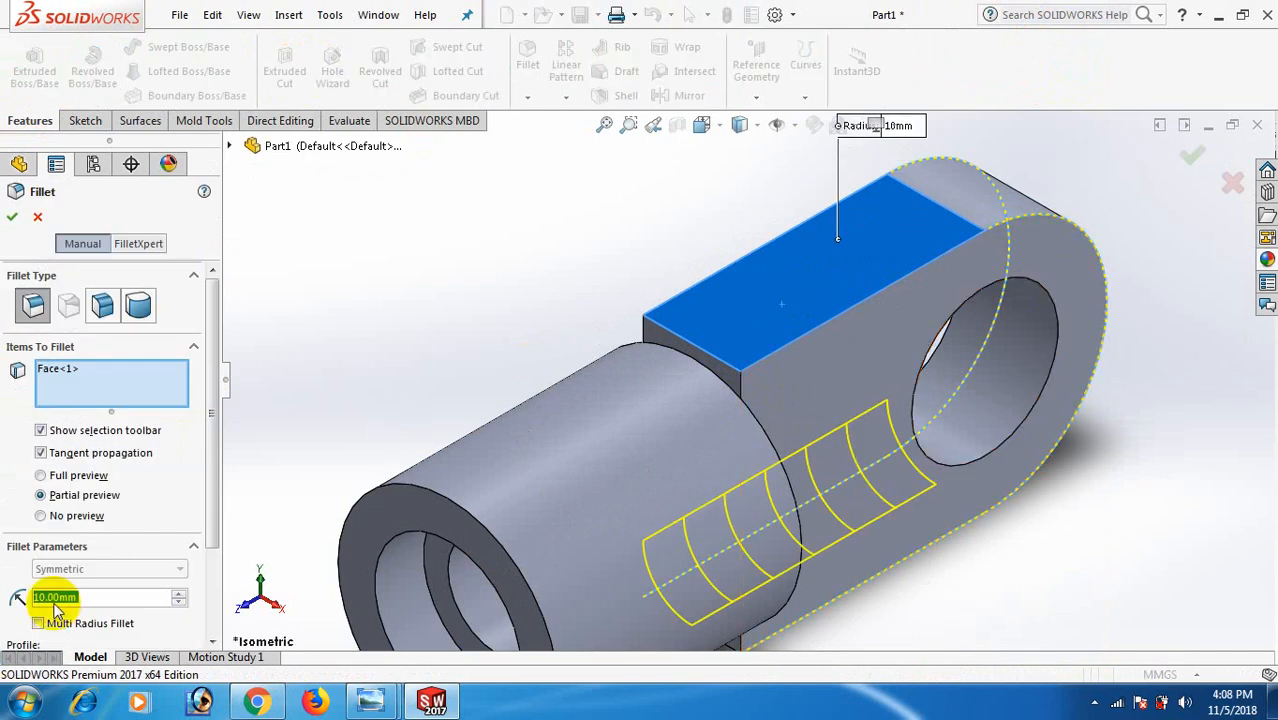
{"action": "type", "text": "4"}
{"action": "key", "text": "Return"}
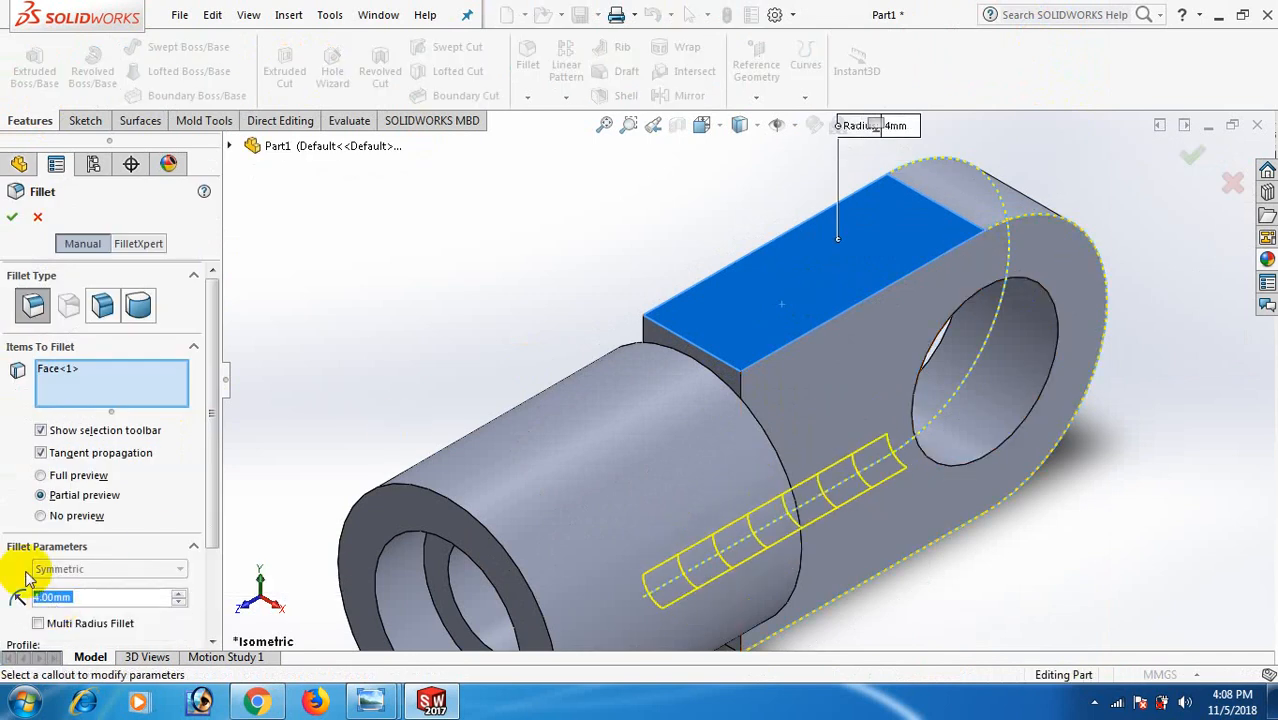
{"action": "left_click", "coordinate": [12, 216]}
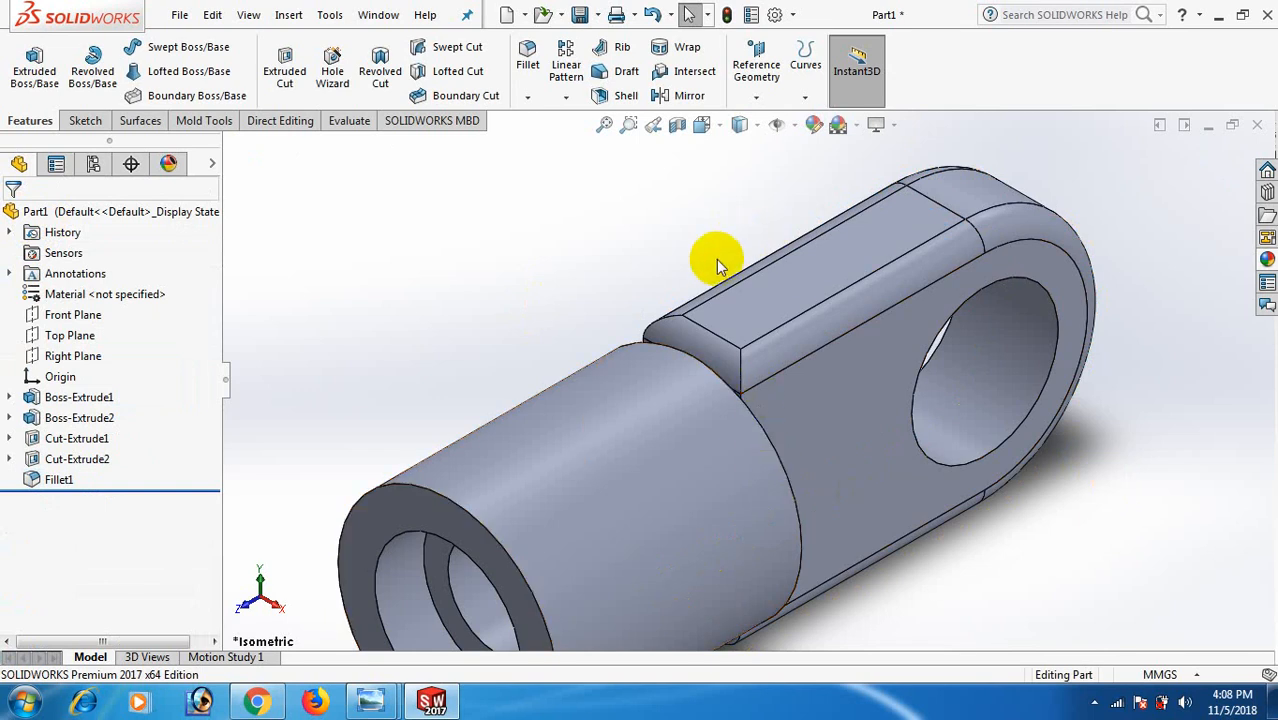
- Fillet the two arc edges where the cylinder meets the lug's opposite narrow sides with an 11 mm radius
{"action": "scroll", "coordinate": [738, 385], "scroll_direction": "down", "scroll_amount": 3}
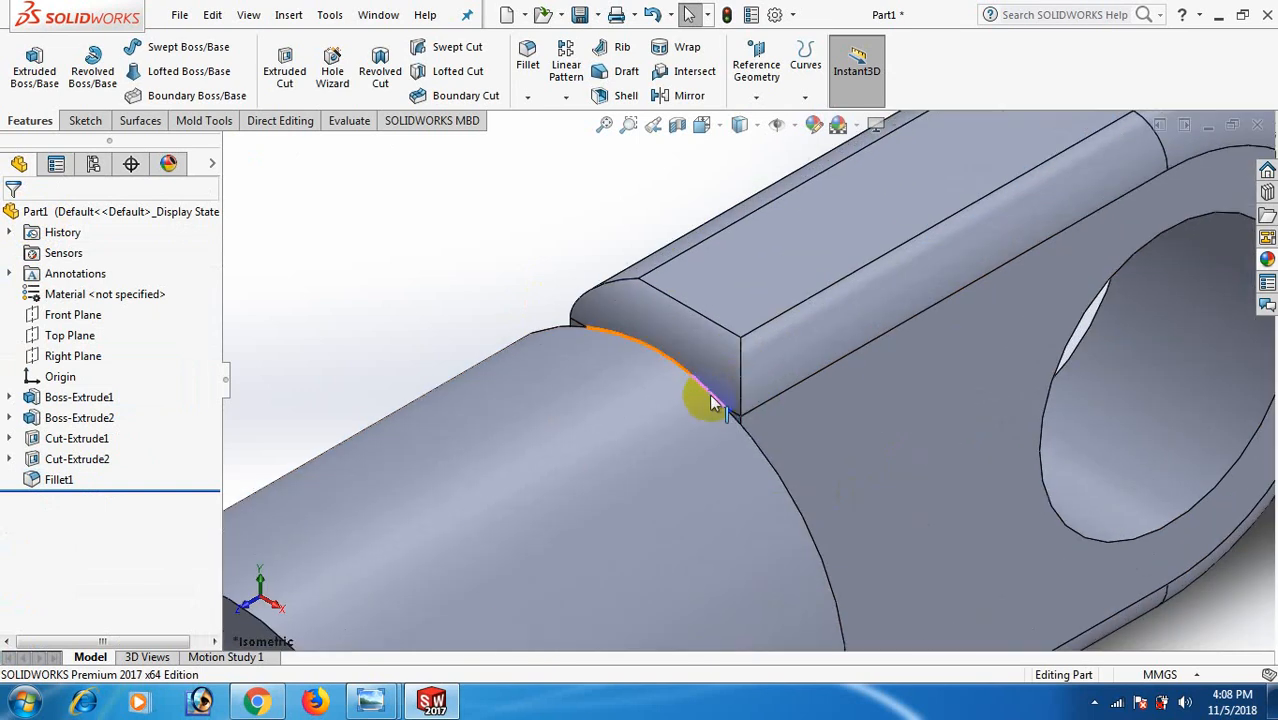
{"action": "left_click", "coordinate": [711, 399]}
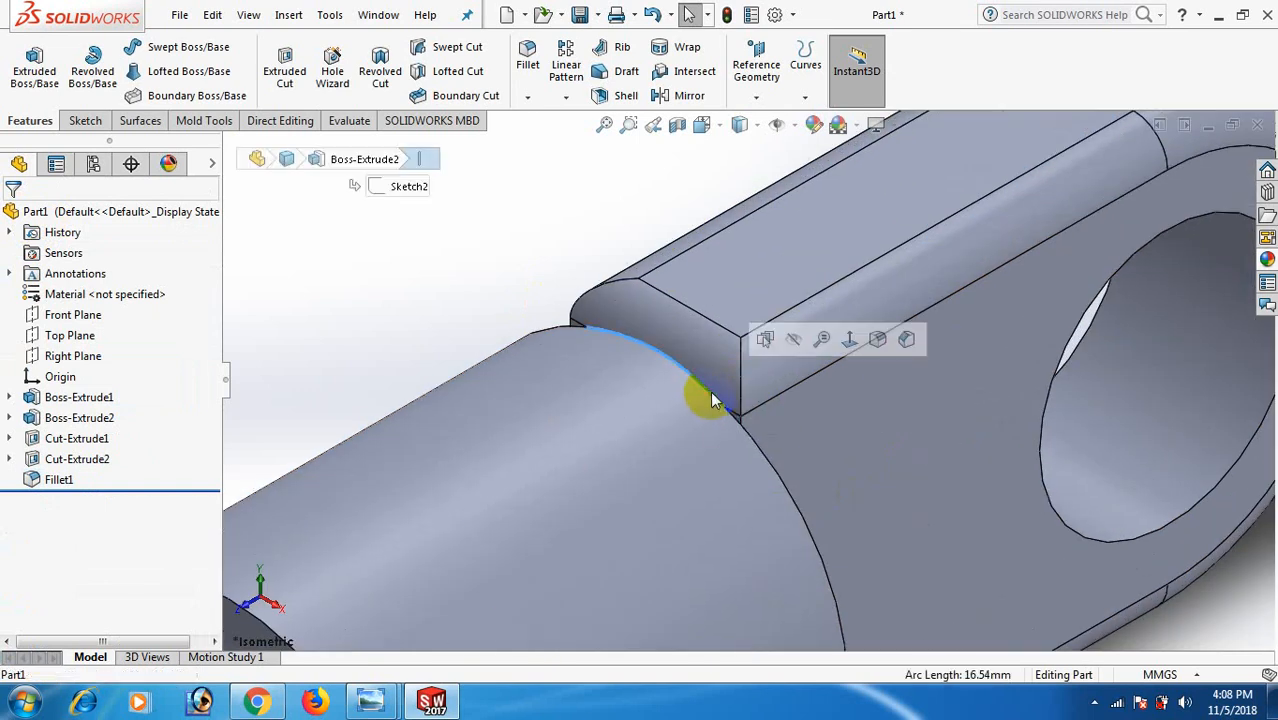
{"action": "left_click", "coordinate": [880, 340]}
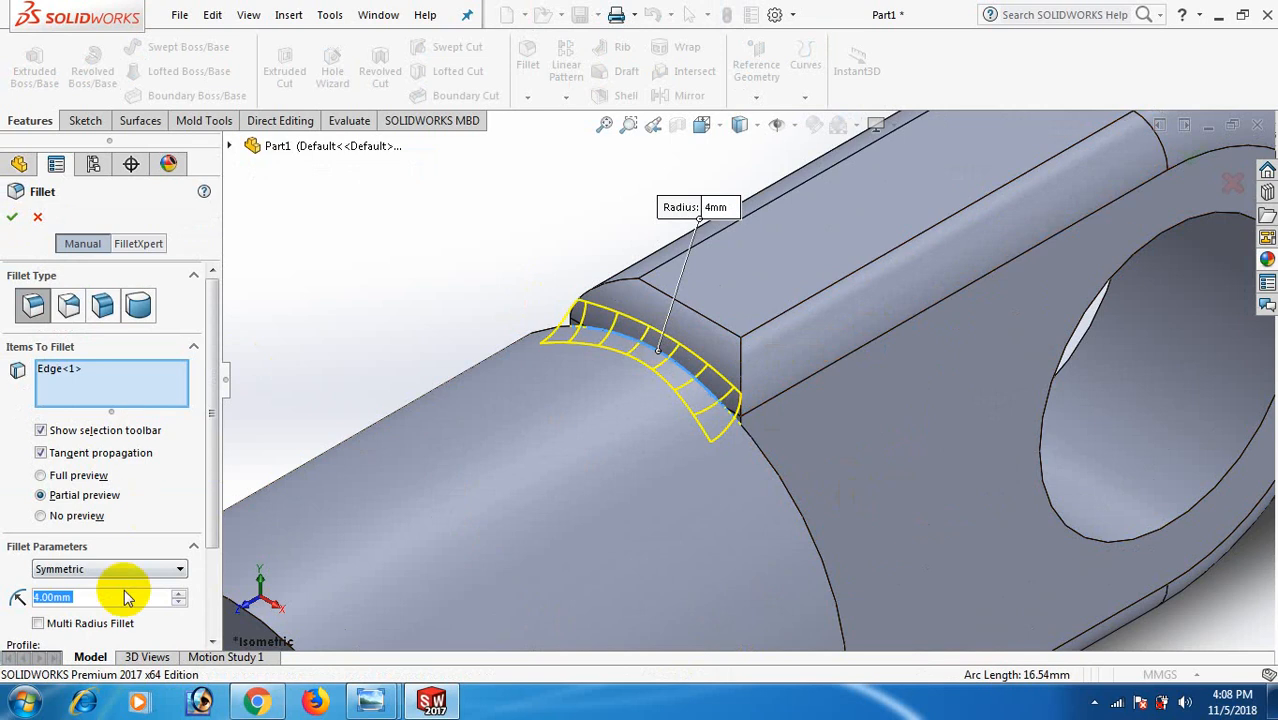
{"action": "type", "text": "1"}
{"action": "key", "text": "Return"}
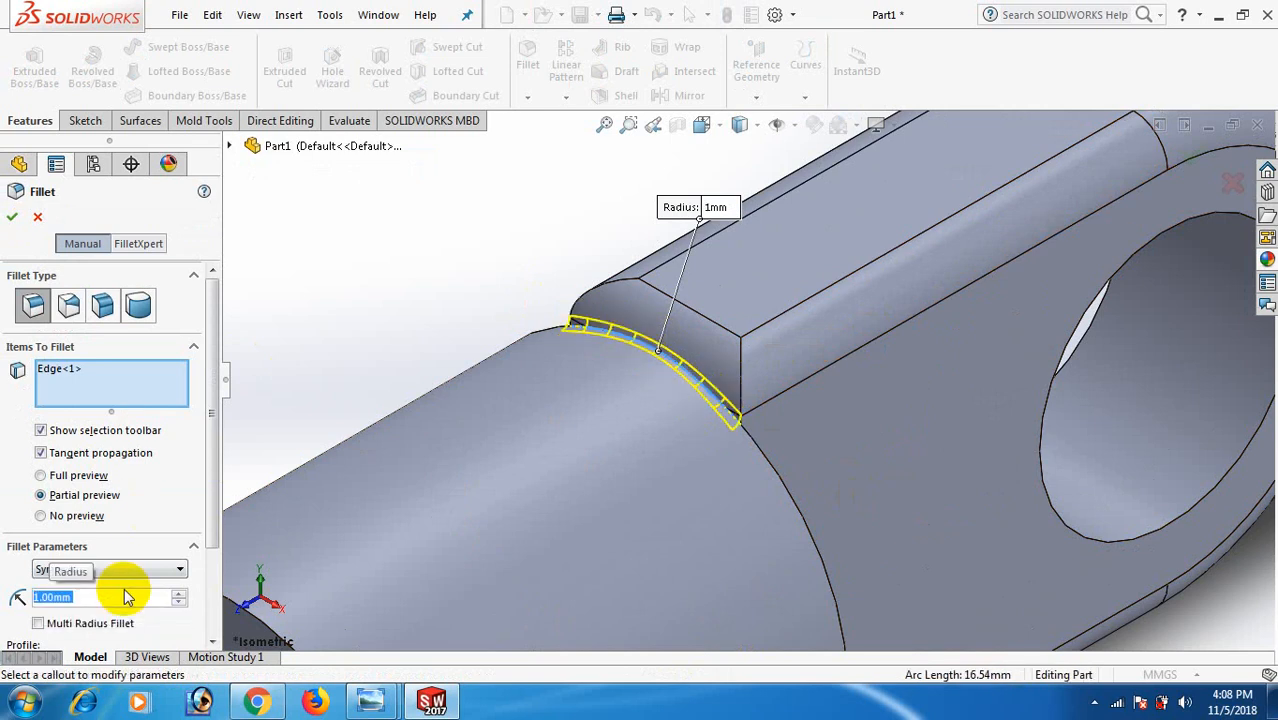
{"action": "scroll", "coordinate": [252, 237], "scroll_direction": "up", "scroll_amount": 6}
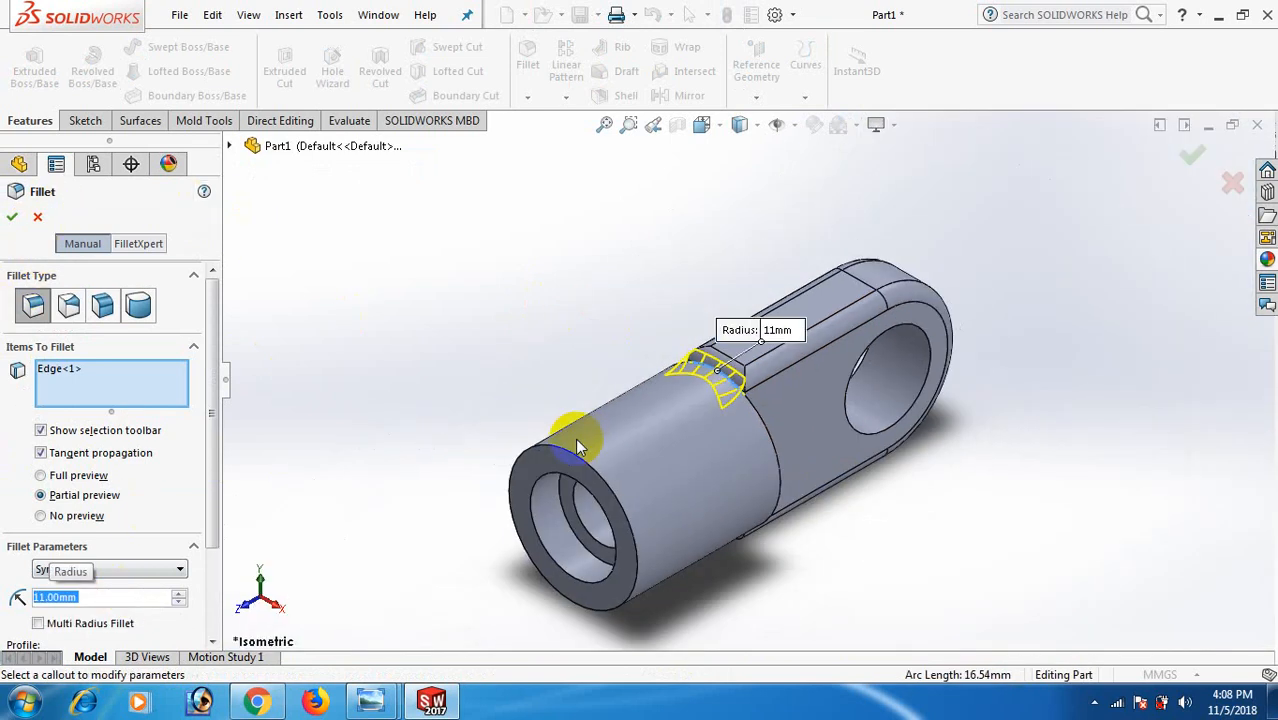
{"action": "middle_click_drag", "start_coordinate": [862, 594], "coordinate": [870, 497]}
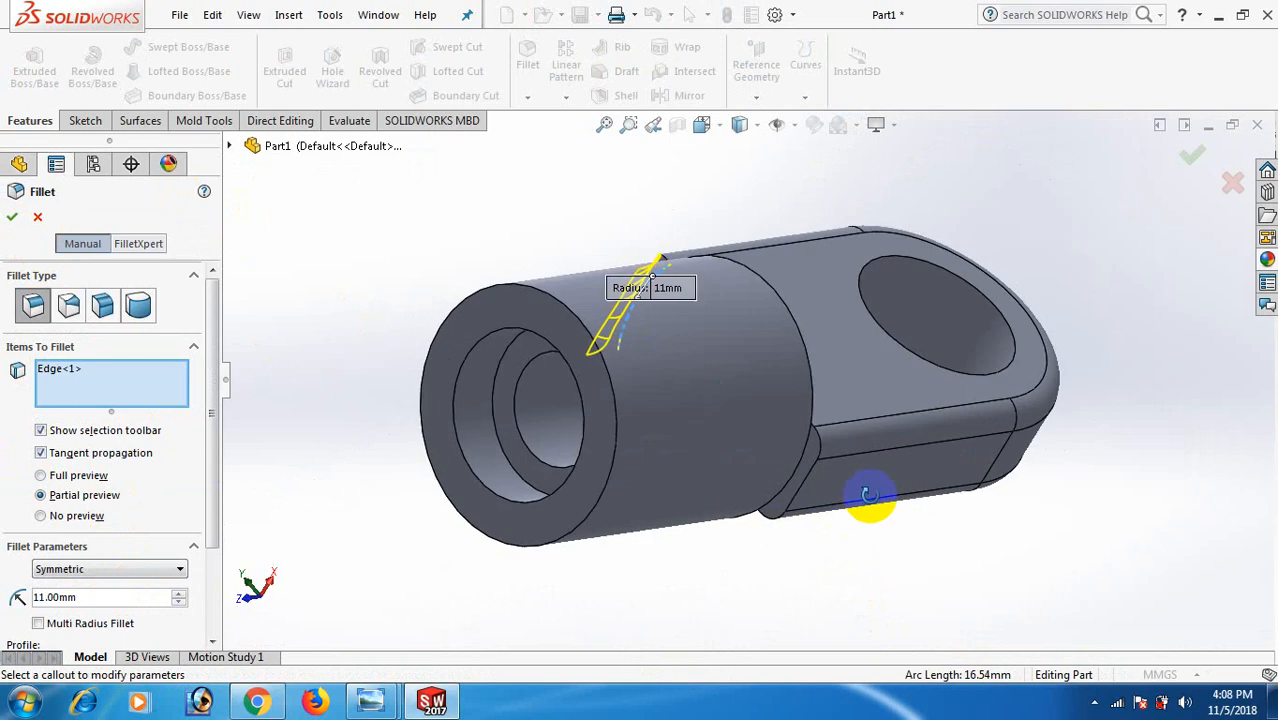
{"action": "scroll", "coordinate": [807, 491], "scroll_direction": "down", "scroll_amount": 3}
{"action": "left_click", "coordinate": [768, 447]}
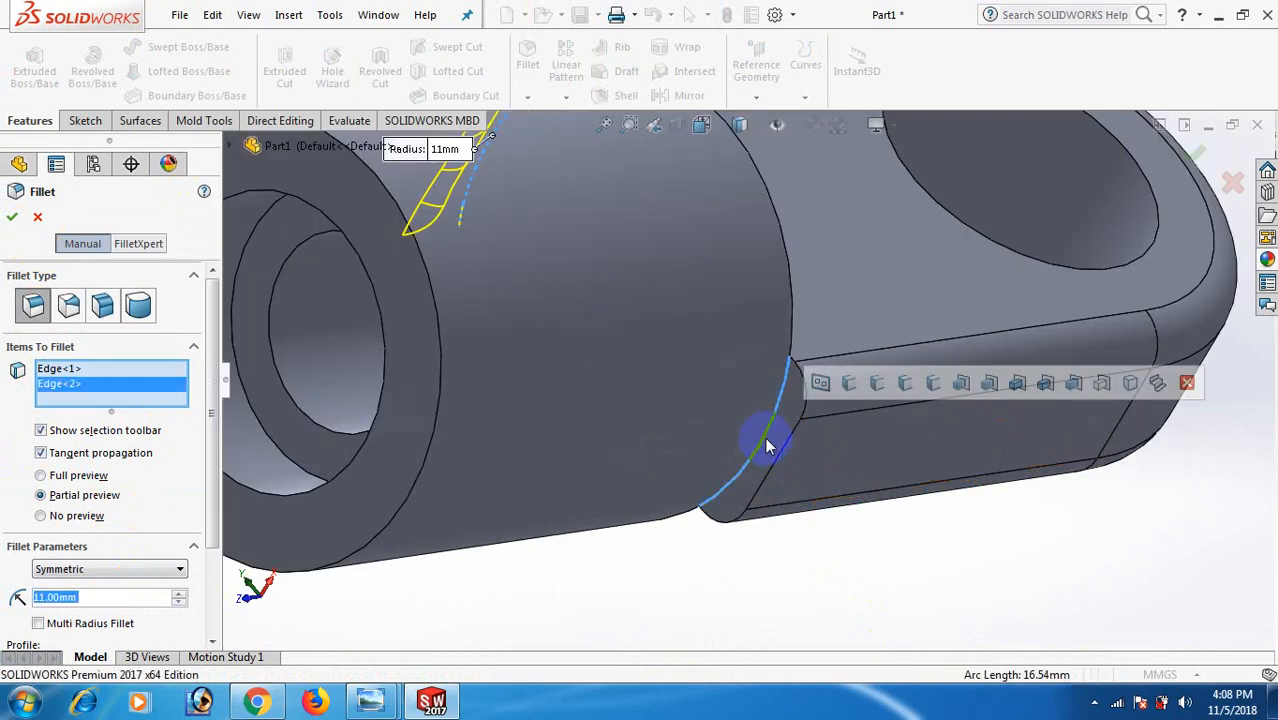
{"action": "left_click", "coordinate": [12, 219]}
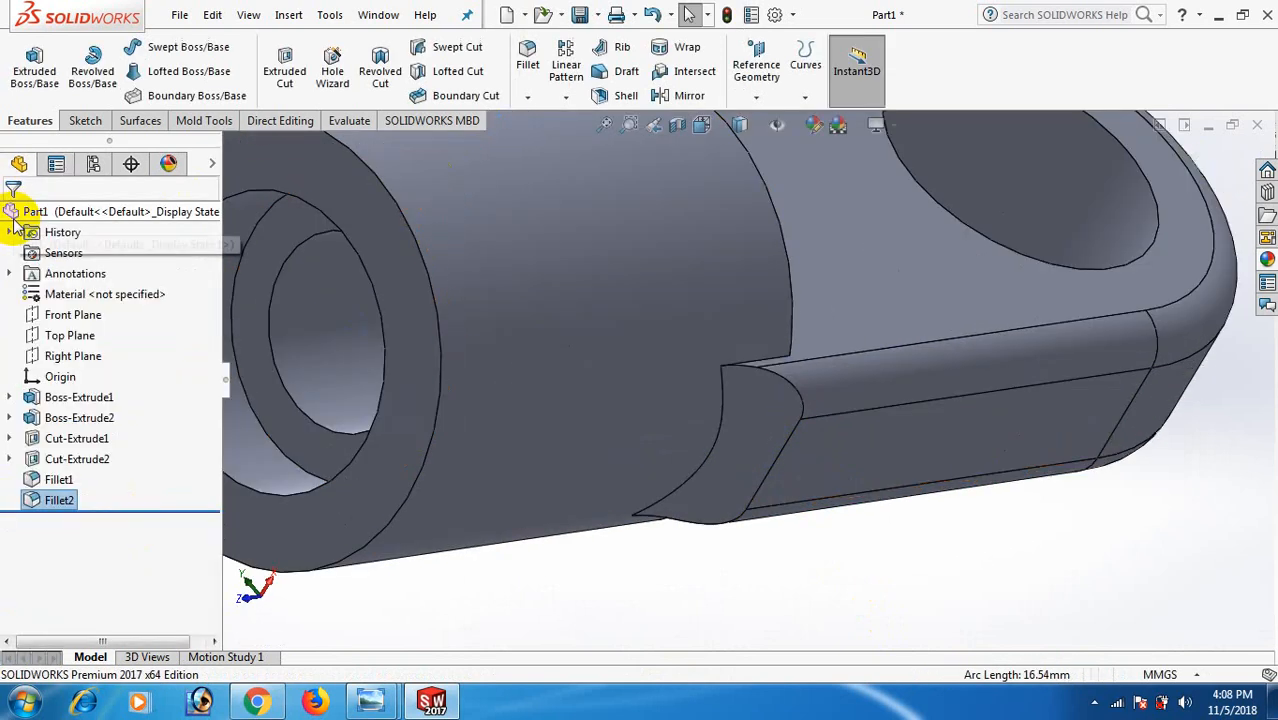
- Show the whole part in isometric view and set its display style to shaded without edges
{"action": "key", "text": "f"}
{"action": "key", "text": "space"}
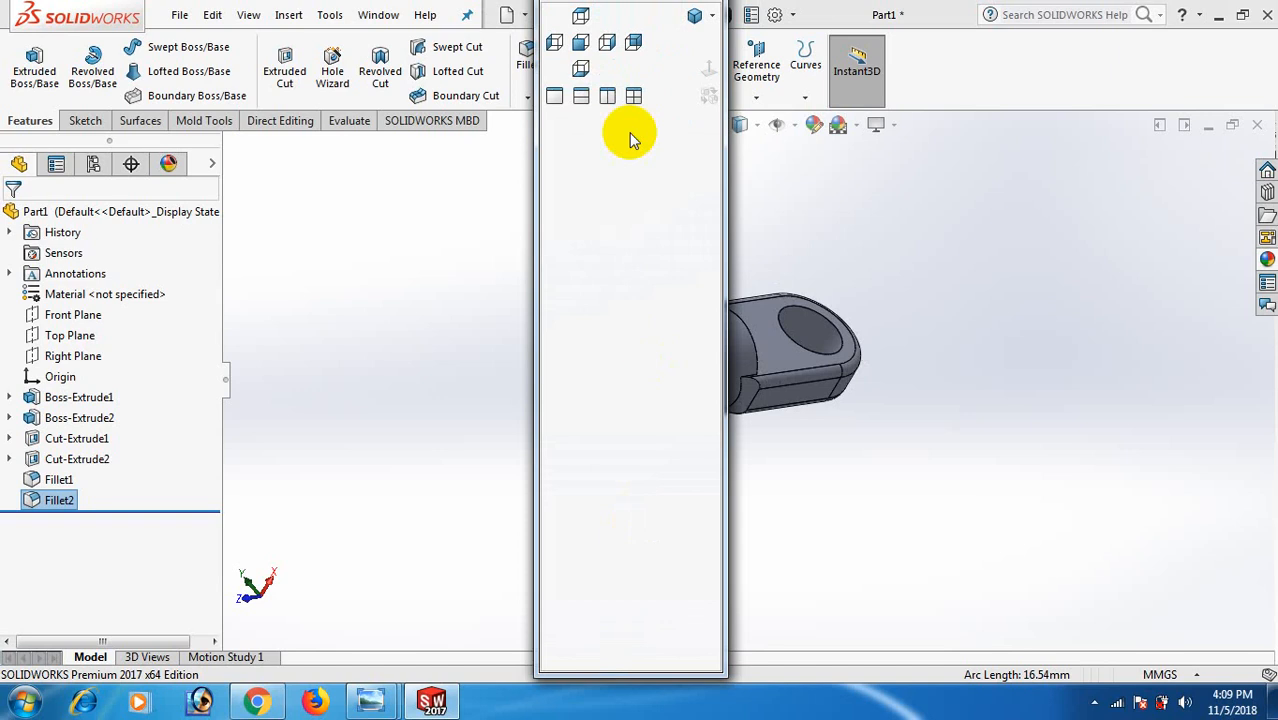
{"action": "key", "text": "ctrl+7"}
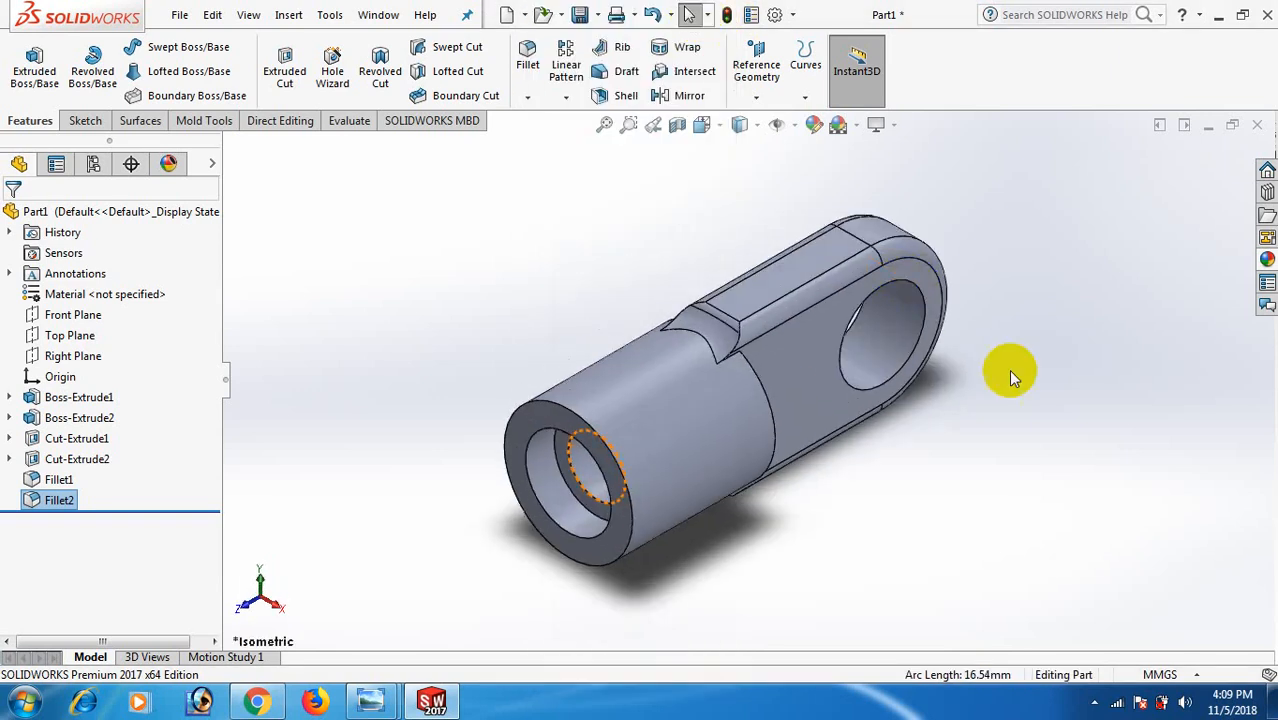
{"action": "left_click", "coordinate": [1081, 441]}
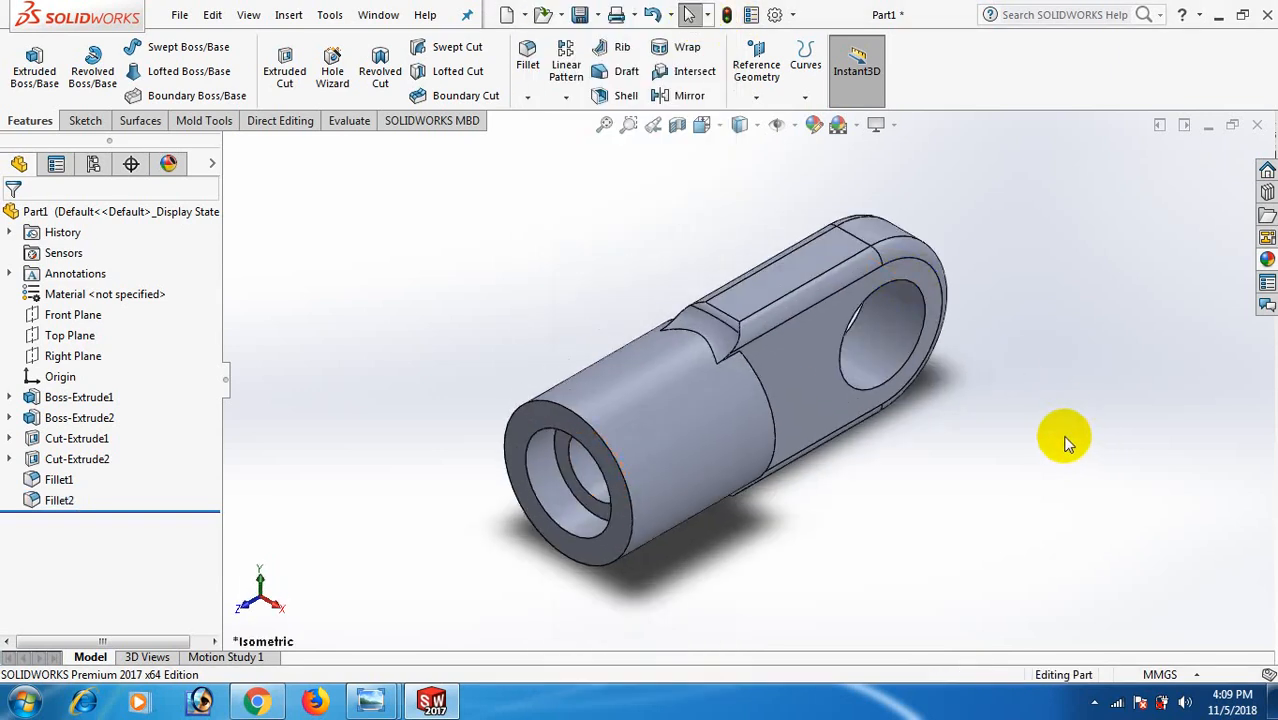
{"action": "left_click", "coordinate": [753, 127]}
{"action": "left_click", "coordinate": [746, 176]}
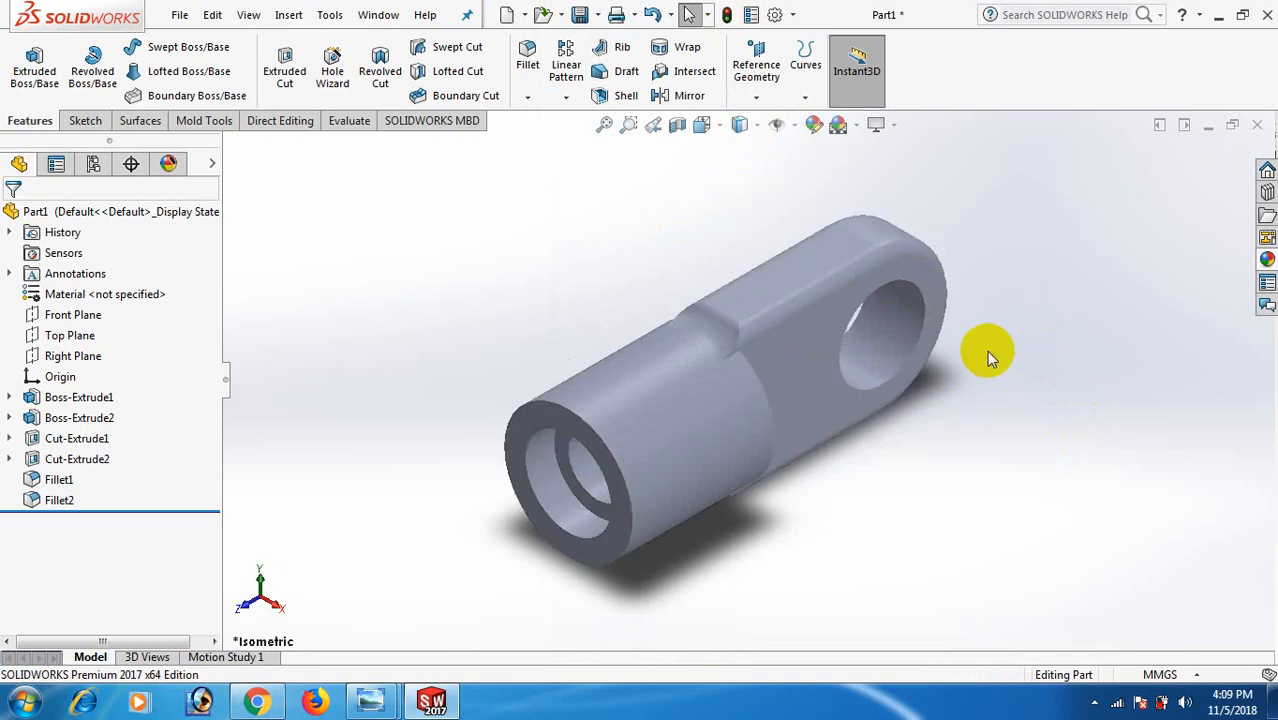
- Edit the fillet at the junction of cylinder and lug and set its radius to 1 mm
{"action": "right_click", "coordinate": [60, 501]}
{"action": "left_click", "coordinate": [83, 276]}
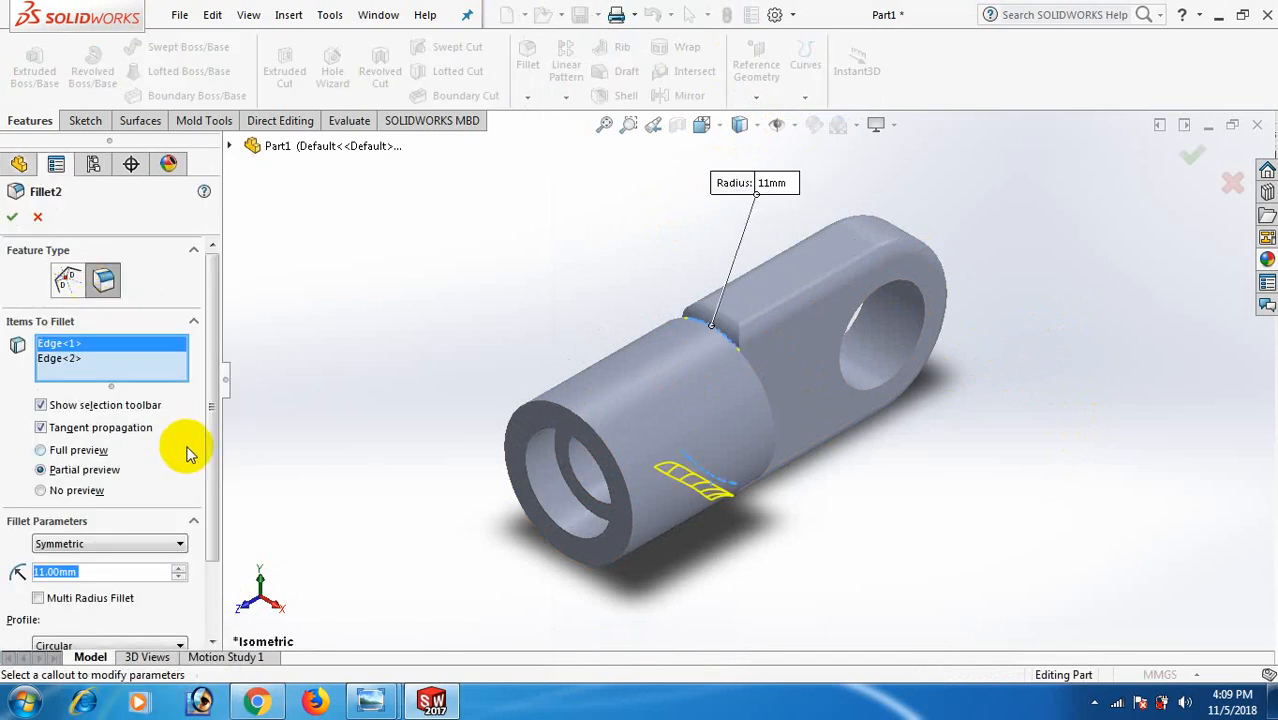
{"action": "type", "text": "1"}
{"action": "key", "text": "Return"}
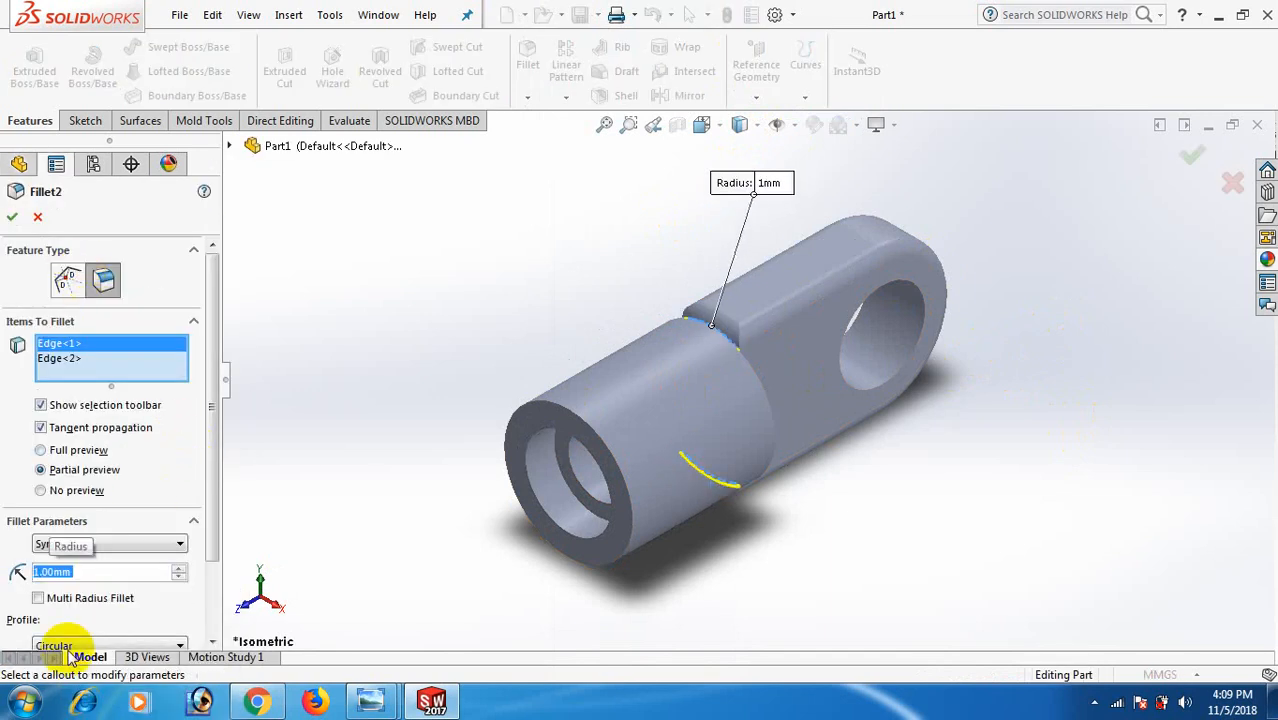
{"action": "left_click", "coordinate": [13, 218]}
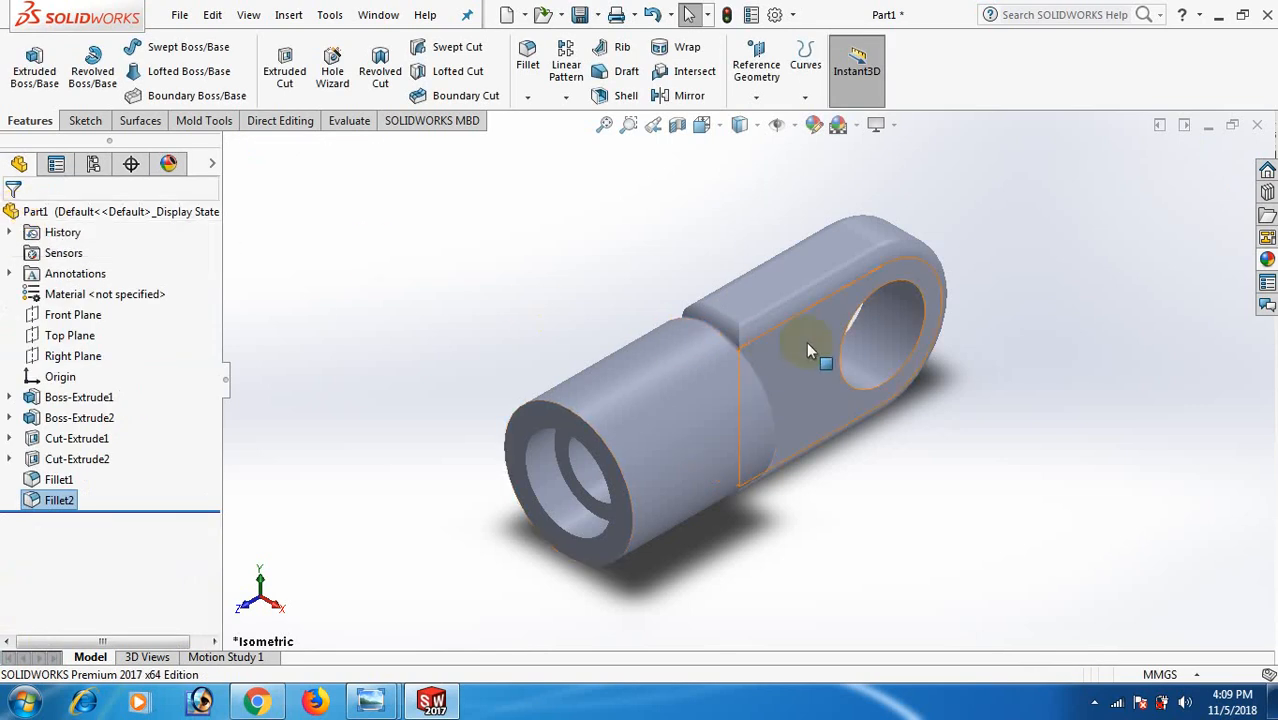
{"action": "scroll", "coordinate": [806, 341], "scroll_direction": "down", "scroll_amount": 6}
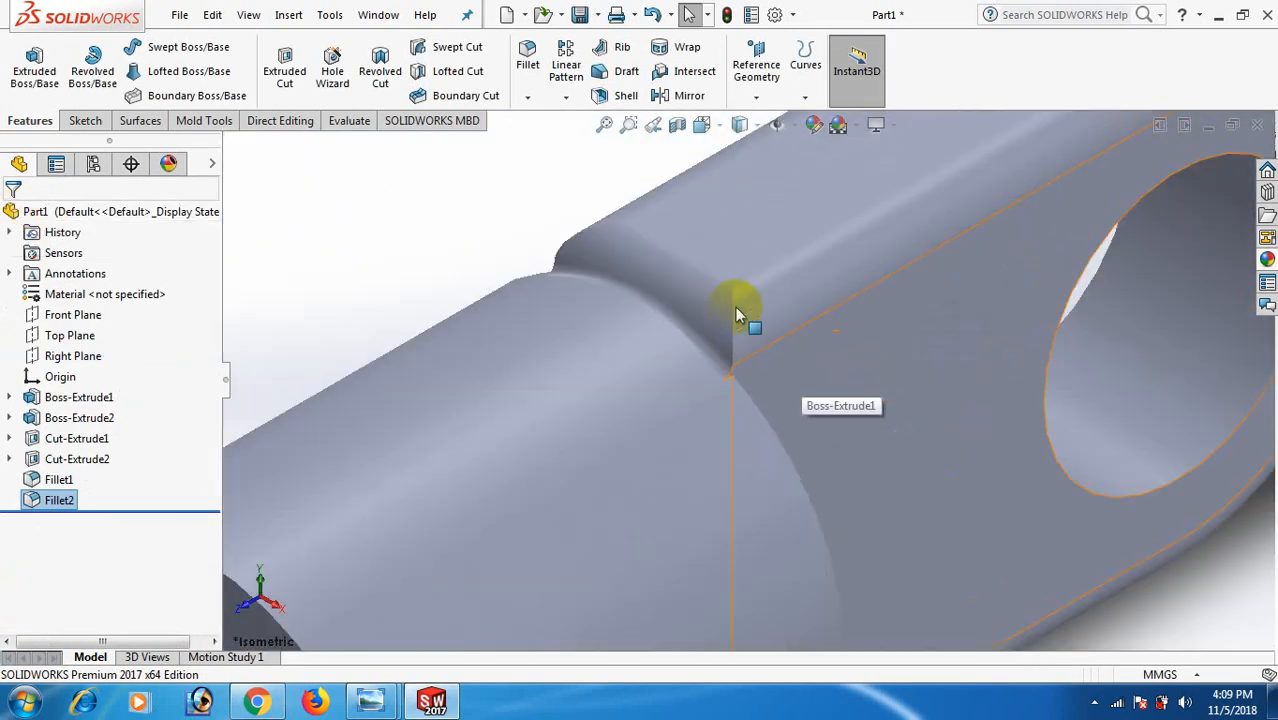
{"action": "scroll", "coordinate": [735, 307], "scroll_direction": "up", "scroll_amount": 8}
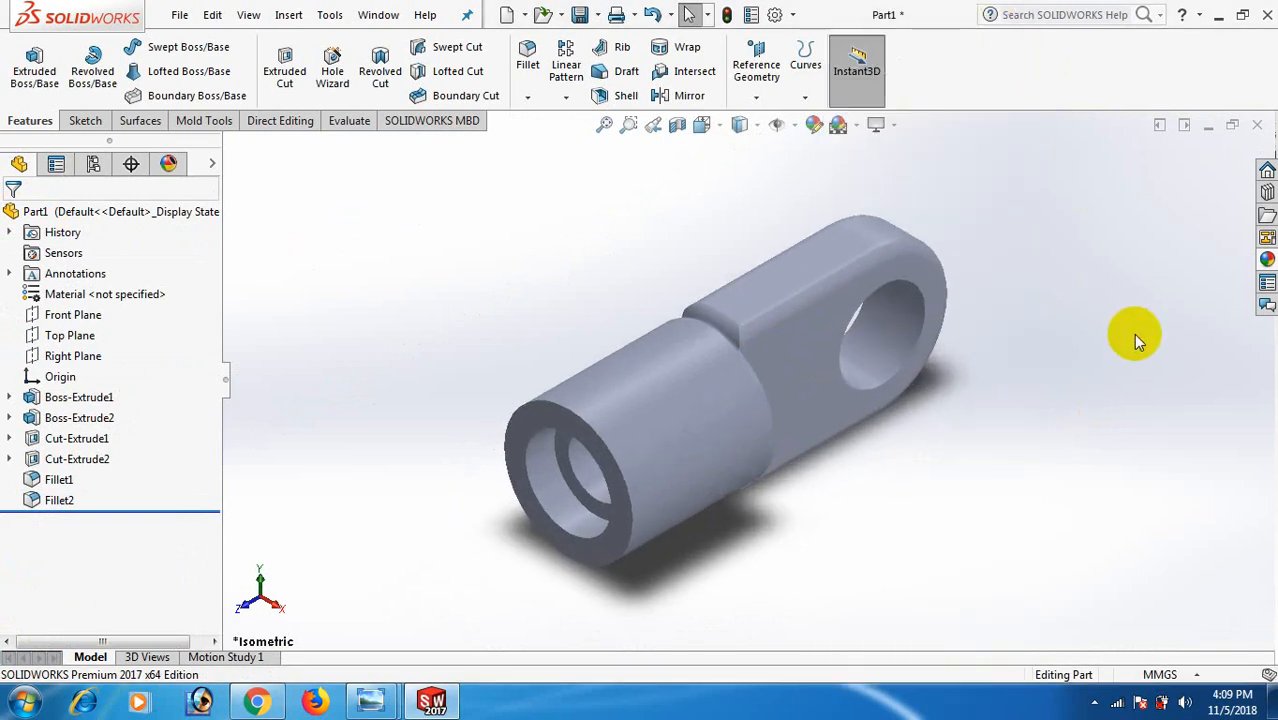
- Browse the appearance library to the aluminum finishes in the metal category
{"action": "left_click", "coordinate": [1267, 259]}
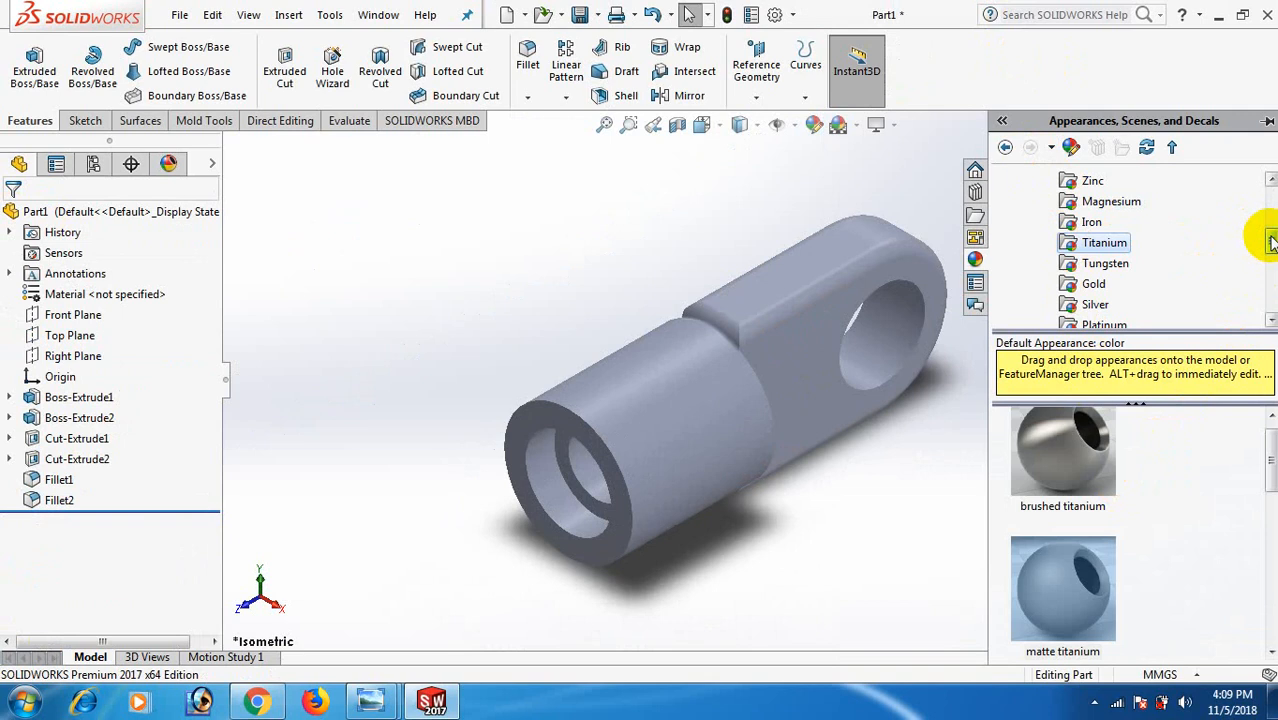
{"action": "left_click_drag", "start_coordinate": [1271, 243], "coordinate": [1264, 185]}
{"action": "left_click", "coordinate": [1025, 222]}
{"action": "left_click", "coordinate": [1075, 222]}
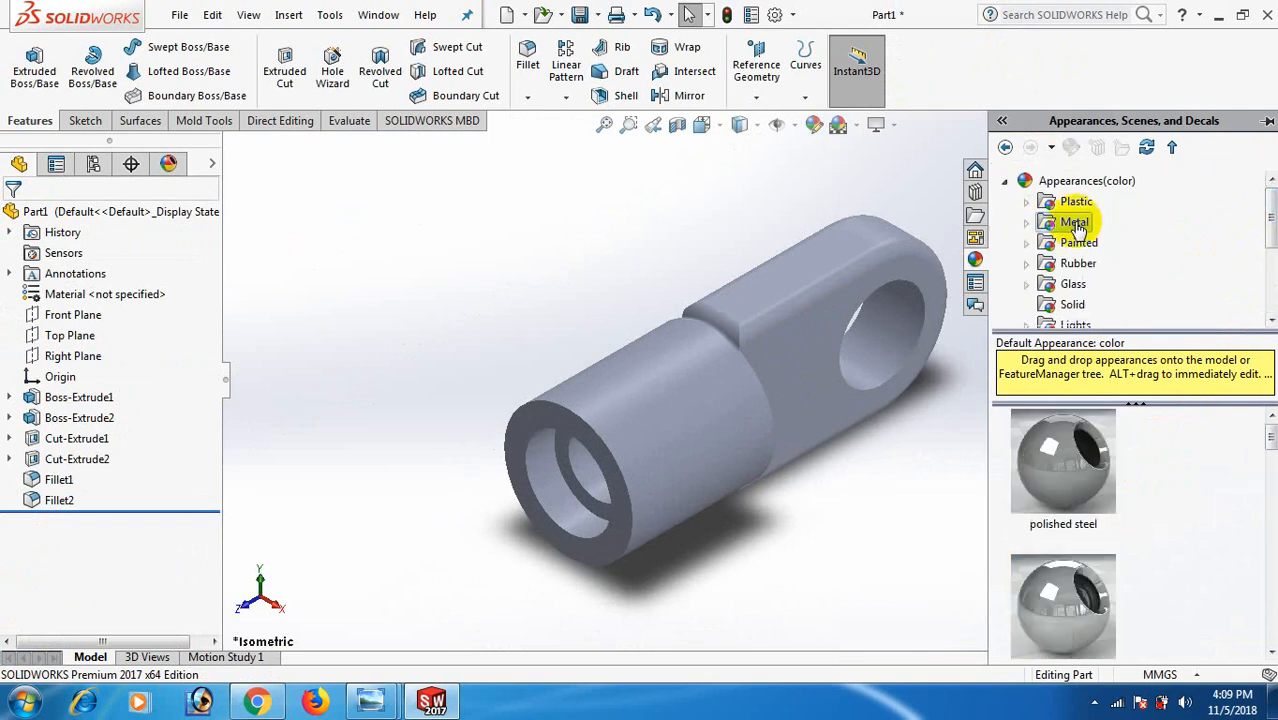
{"action": "left_click", "coordinate": [1025, 222]}
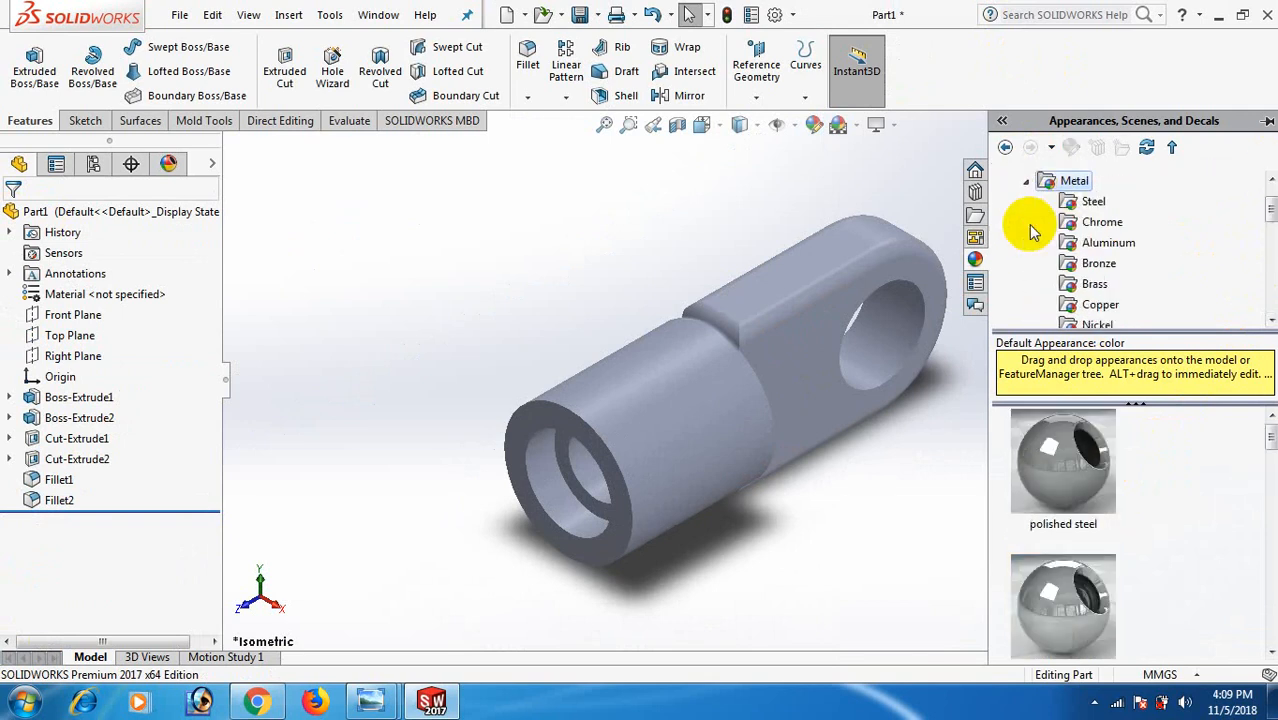
{"action": "left_click_drag", "start_coordinate": [1271, 212], "coordinate": [1271, 218]}
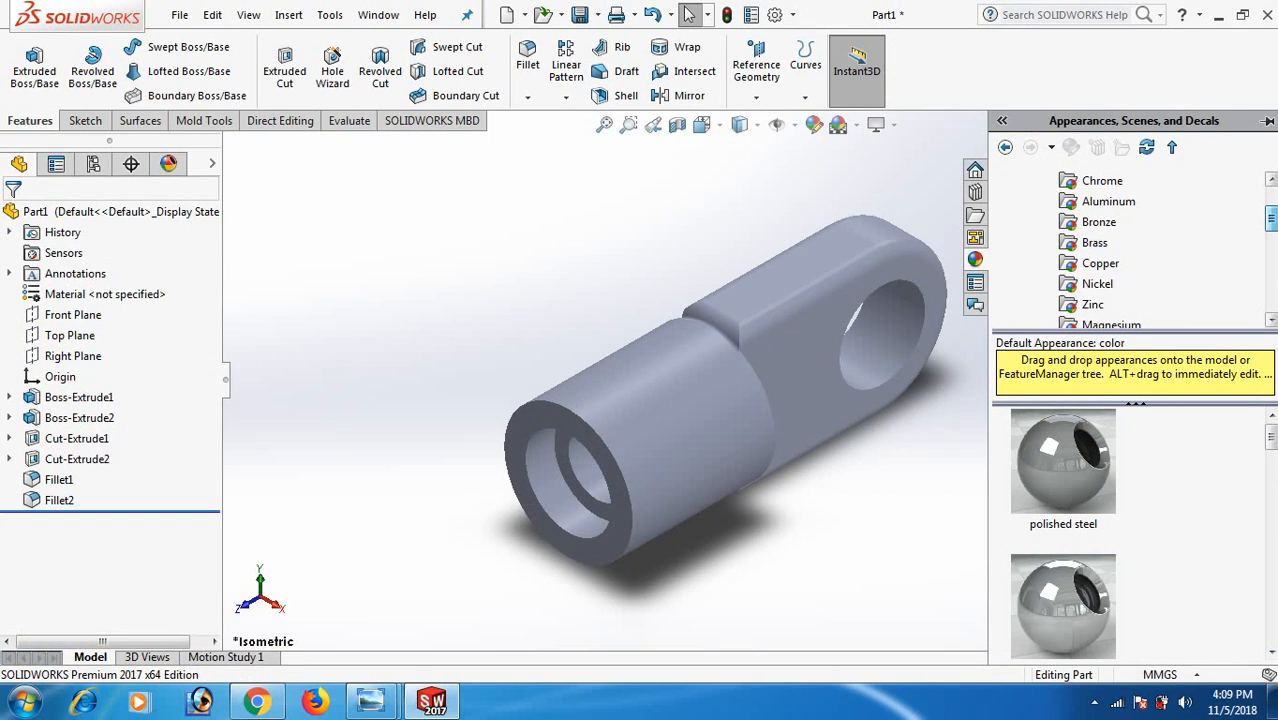
{"action": "left_click", "coordinate": [1108, 201]}
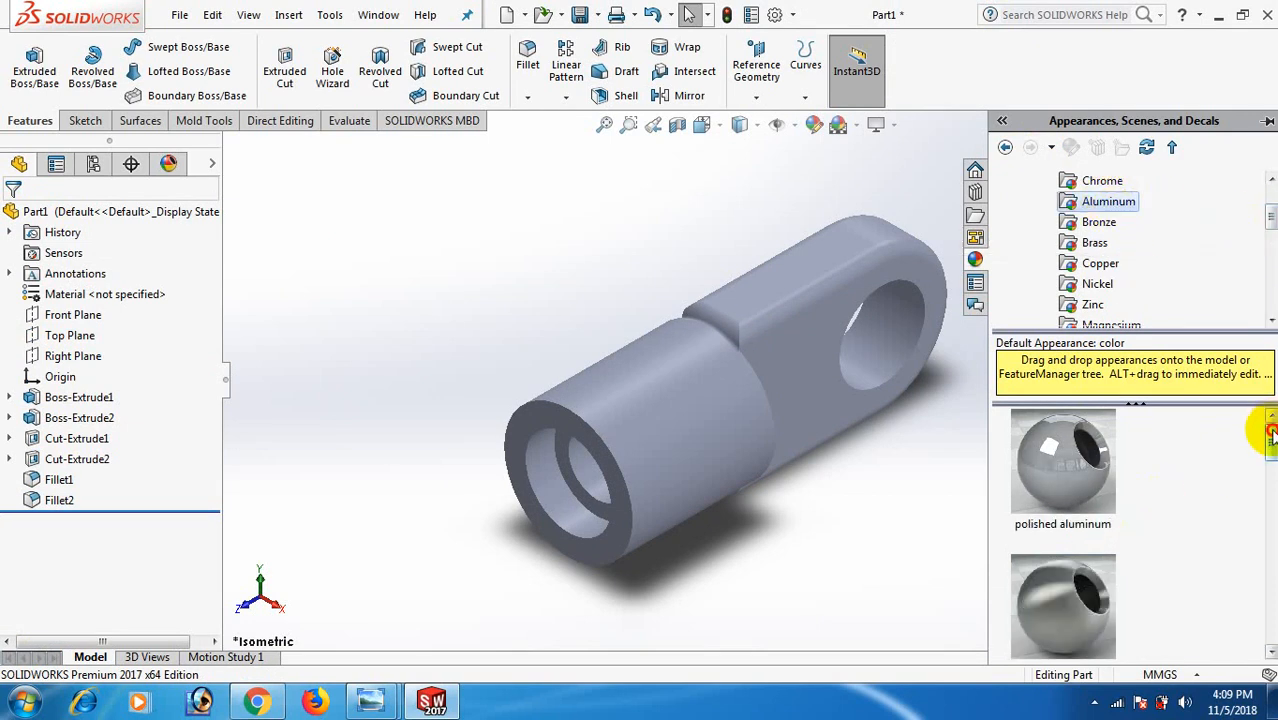
- Apply the matte aluminum appearance to the part
{"action": "left_click_drag", "start_coordinate": [1271, 432], "coordinate": [1268, 498]}
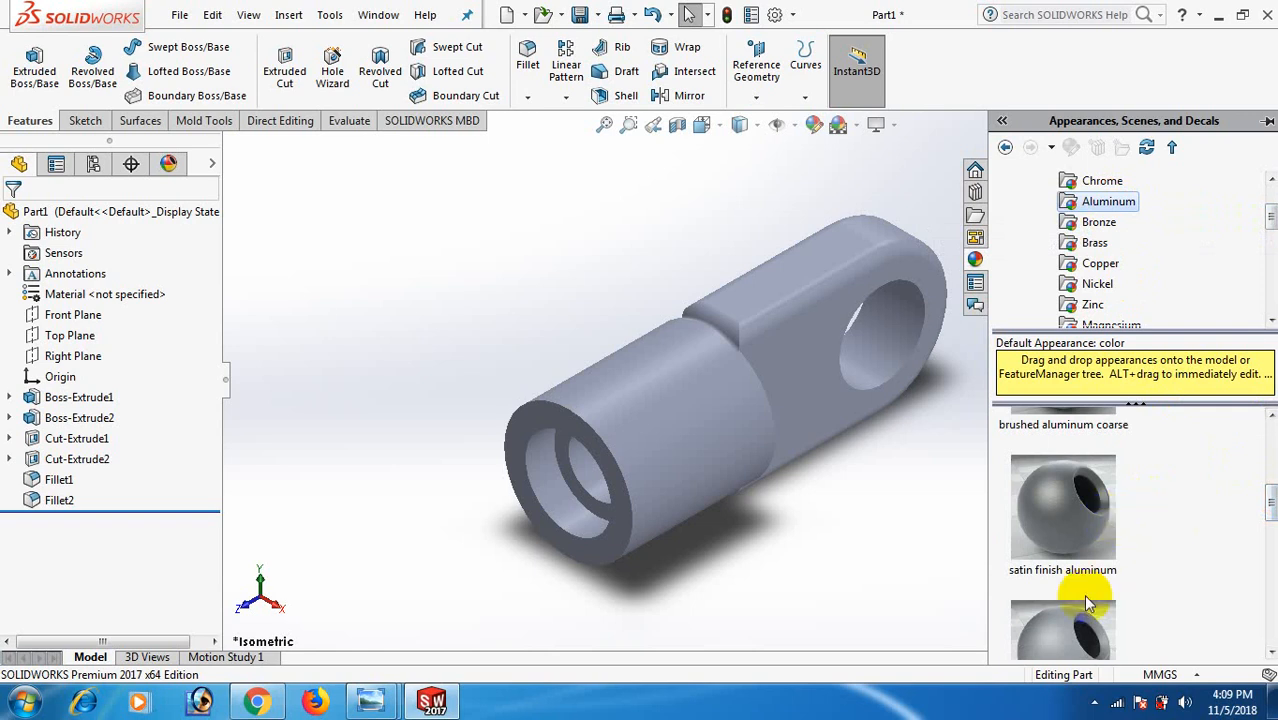
{"action": "left_click_drag", "start_coordinate": [1088, 603], "coordinate": [690, 418]}
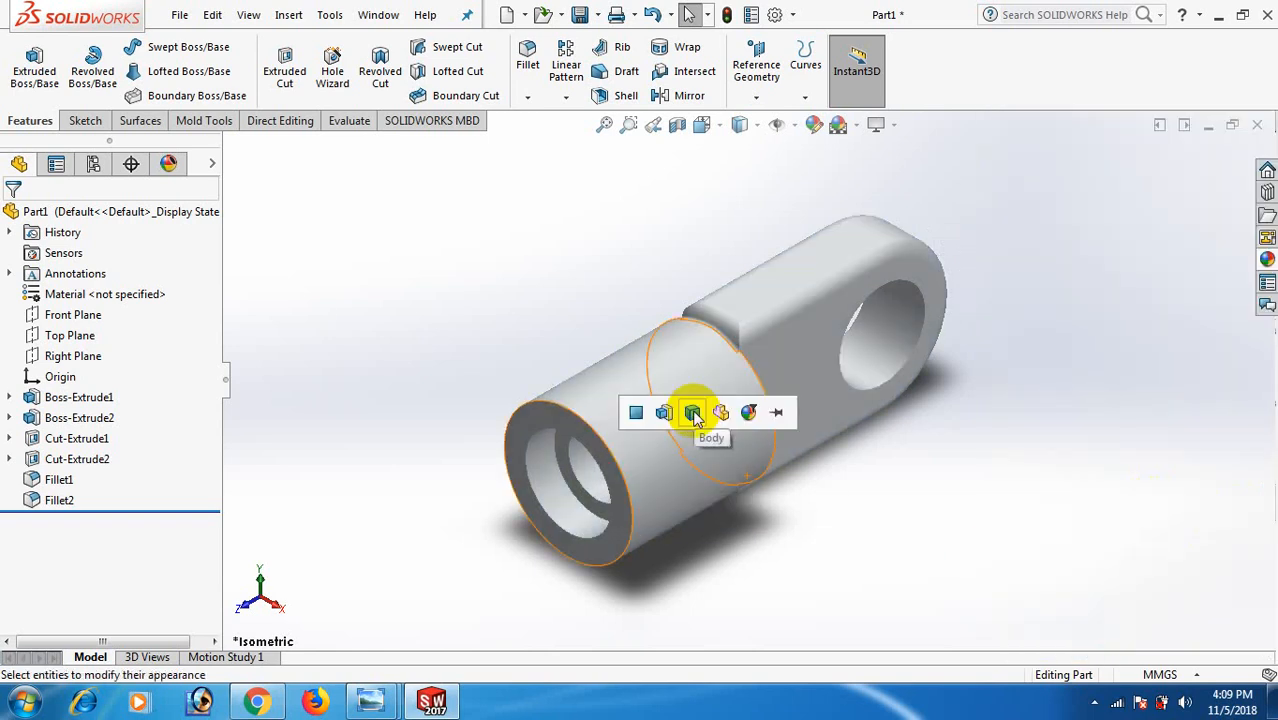
{"action": "left_click", "coordinate": [748, 411]}
{"action": "scroll", "coordinate": [1131, 482], "scroll_direction": "up", "scroll_amount": 3}
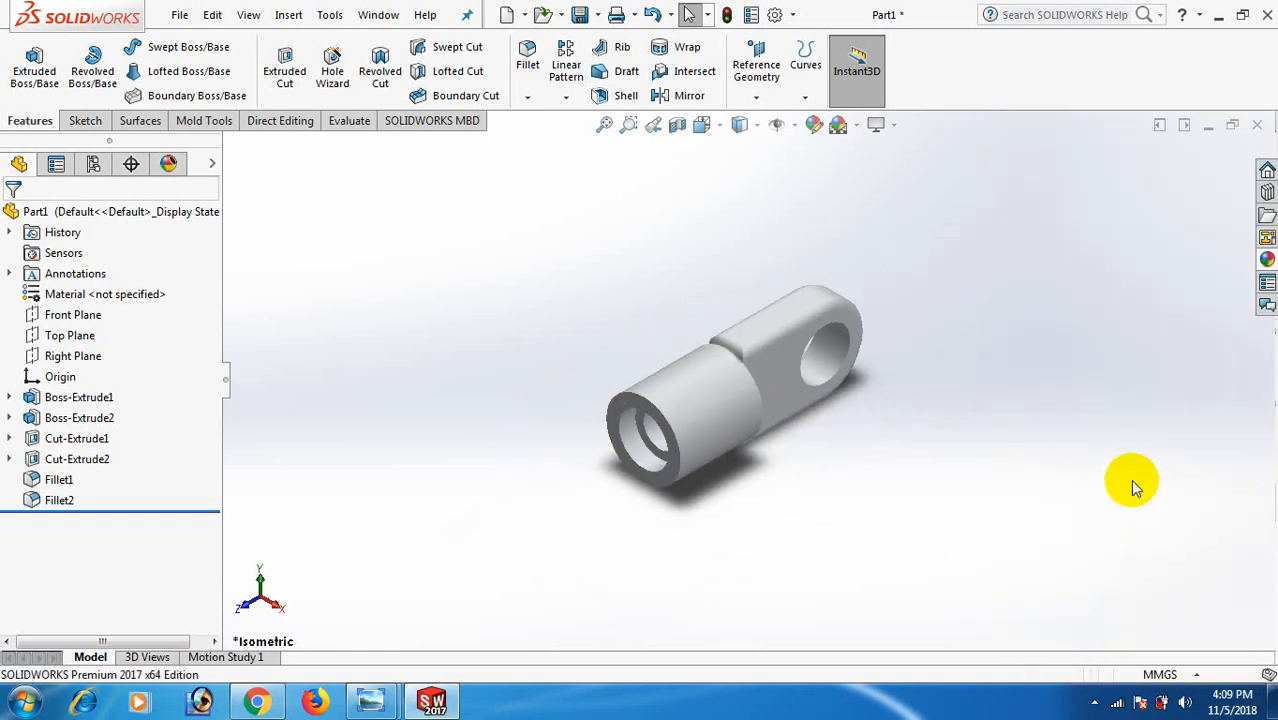
{"action": "scroll", "coordinate": [628, 257], "scroll_direction": "down", "scroll_amount": 4}
- Replace the part's appearance with another aluminum finish from the same collection
{"action": "left_click", "coordinate": [1267, 260]}
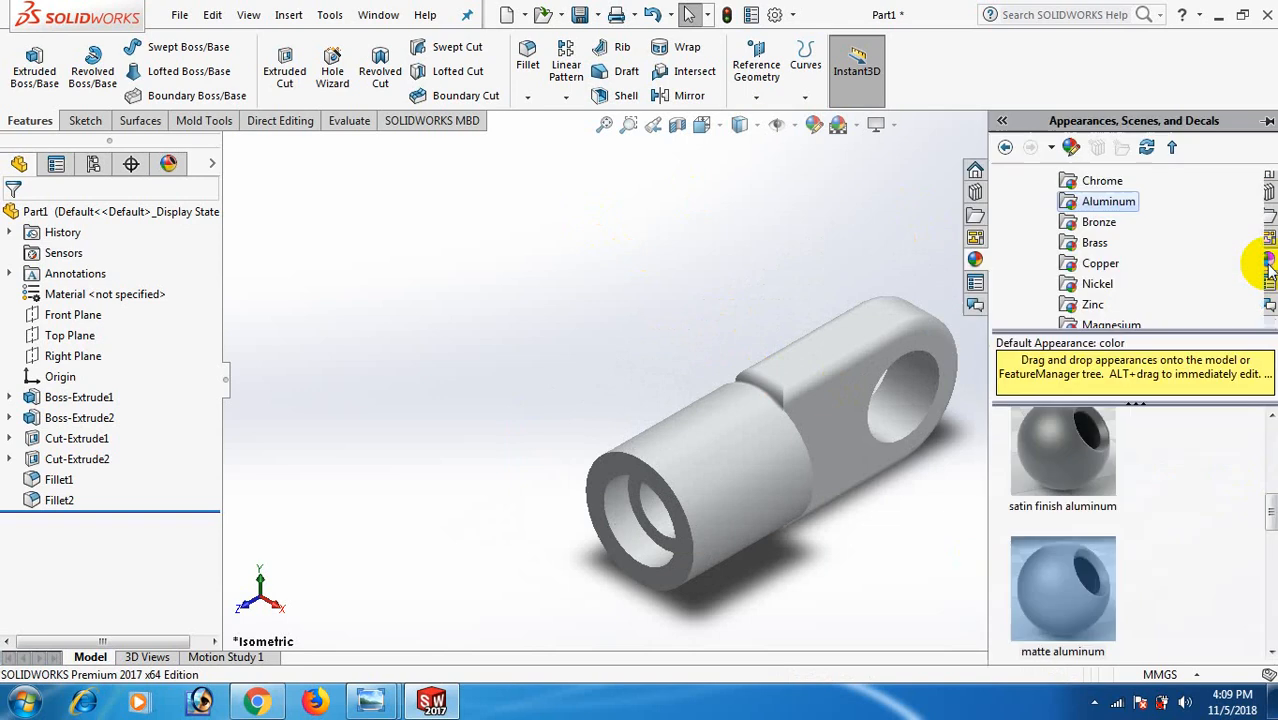
{"action": "left_click_drag", "start_coordinate": [1270, 508], "coordinate": [1272, 426]}
{"action": "mouse_move", "coordinate": [1100, 600]}
{"action": "left_mouse_down"}
{"action": "mouse_move", "coordinate": [1060, 630]}
{"action": "mouse_move", "coordinate": [786, 472]}
{"action": "left_mouse_up"}
{"action": "left_click", "coordinate": [788, 470]}
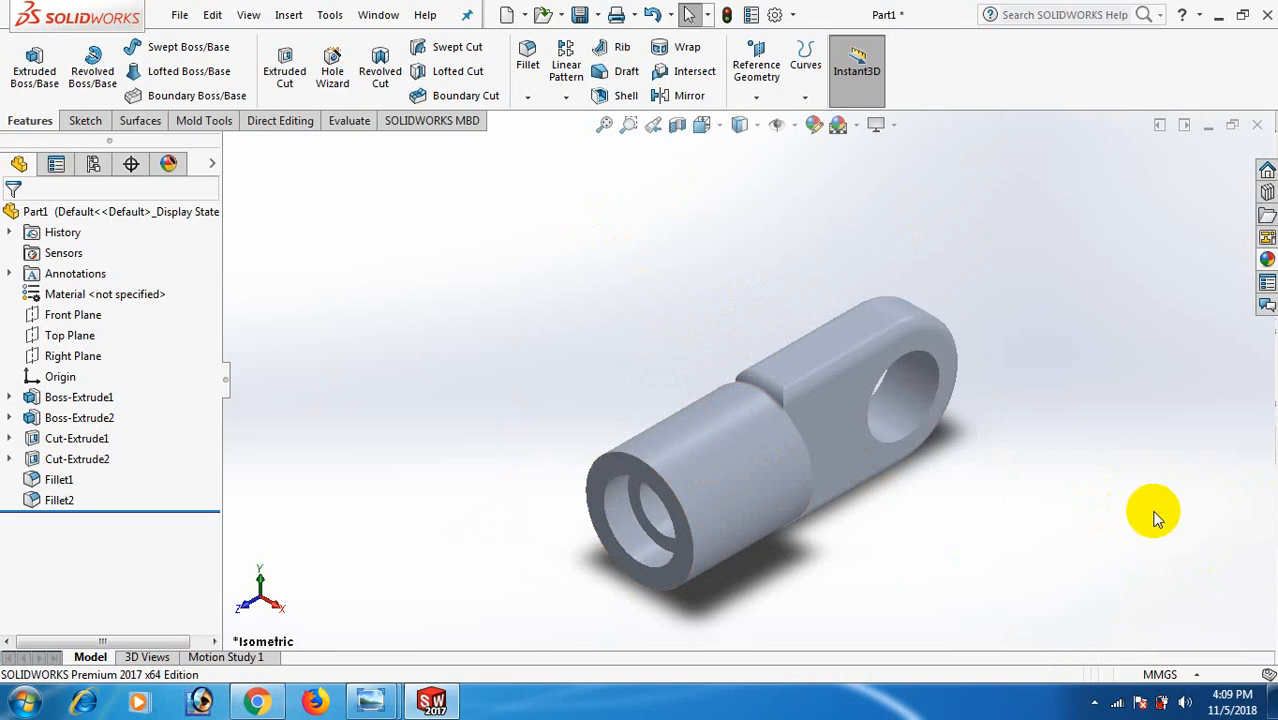
- Examine the finished part up close and return it to the isometric view
{"action": "scroll", "coordinate": [997, 515], "scroll_direction": "down", "scroll_amount": 1}
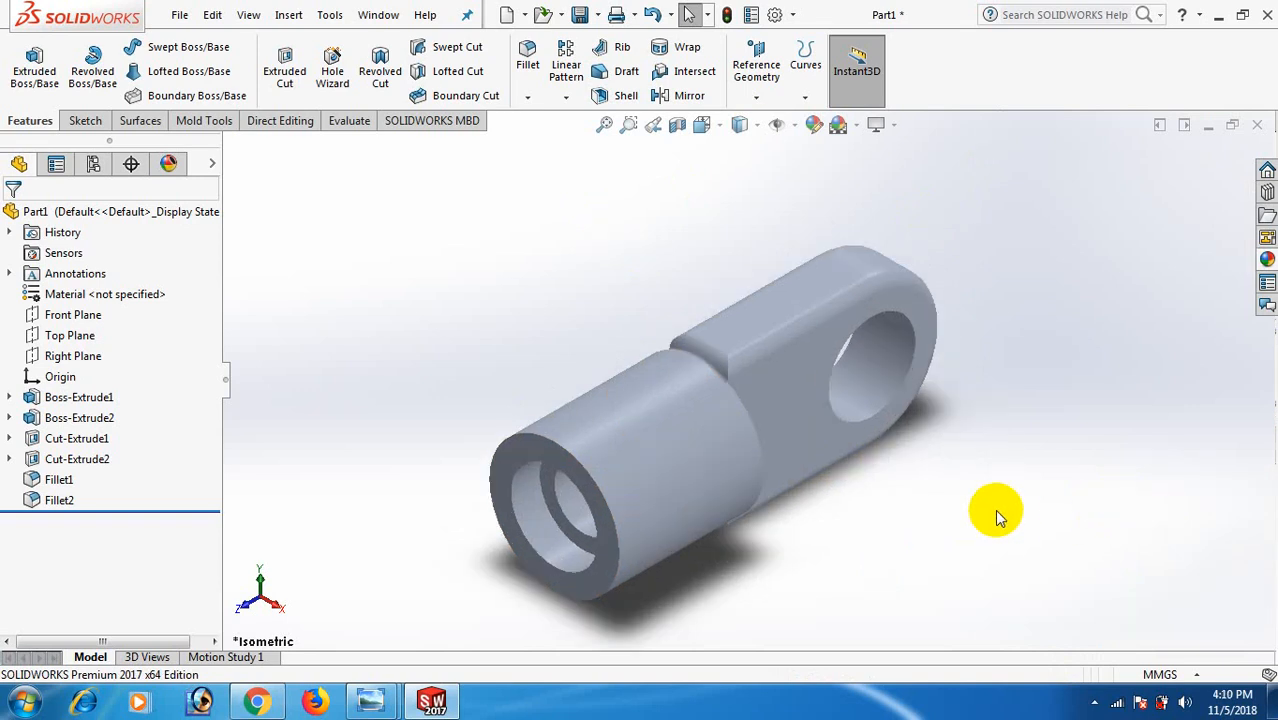
{"action": "key", "text": "space"}
{"action": "left_click", "coordinate": [899, 20]}
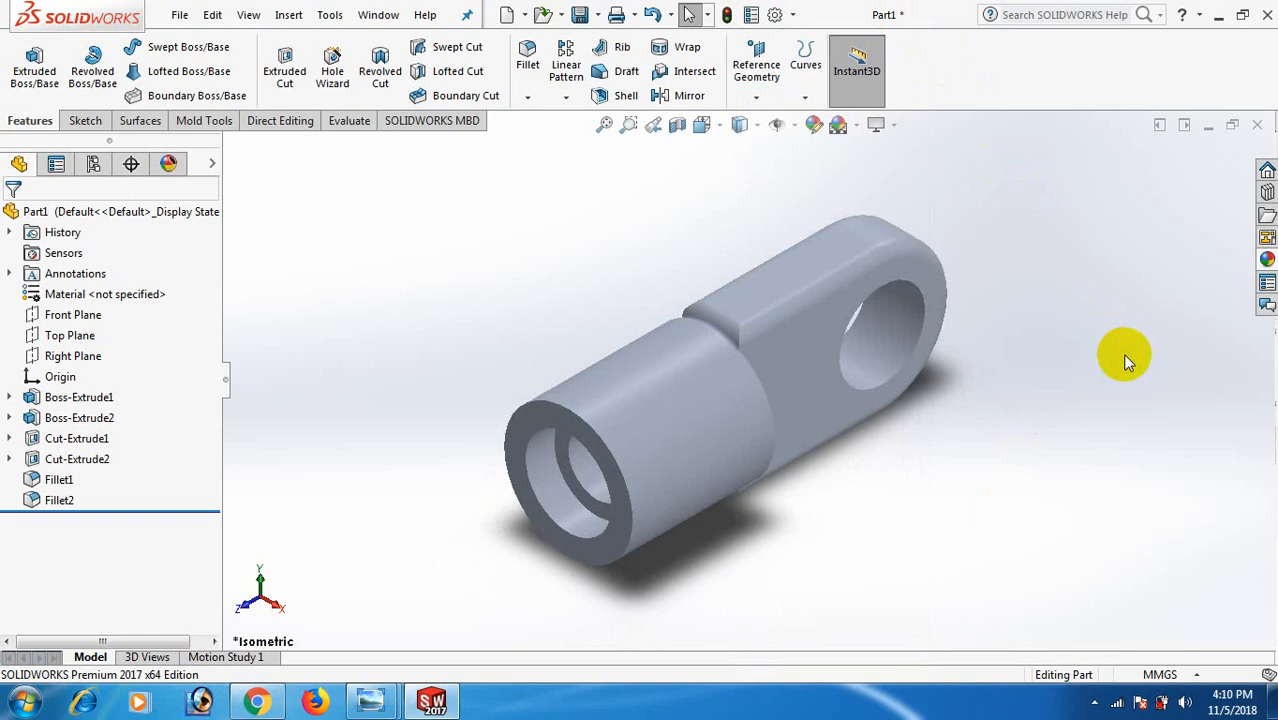
{"action": "scroll", "coordinate": [930, 356], "scroll_direction": "down", "scroll_amount": 3}
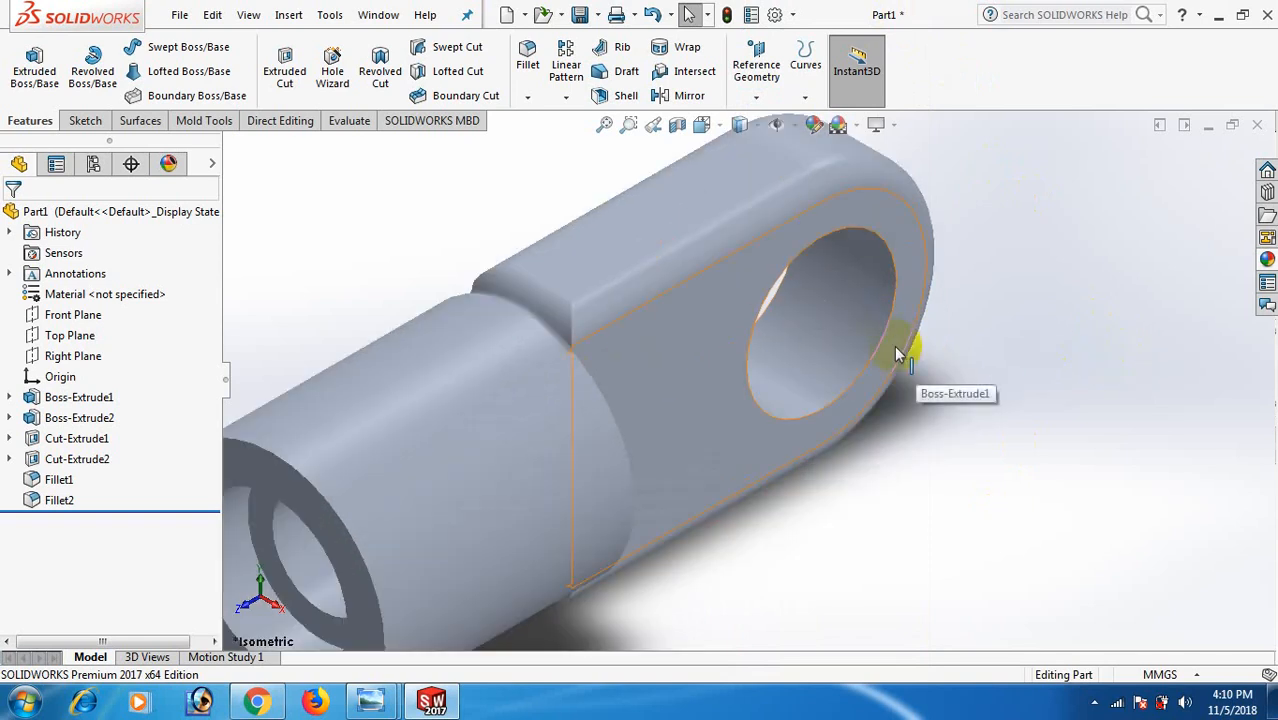
{"action": "scroll", "coordinate": [990, 408], "scroll_direction": "up", "scroll_amount": 3}
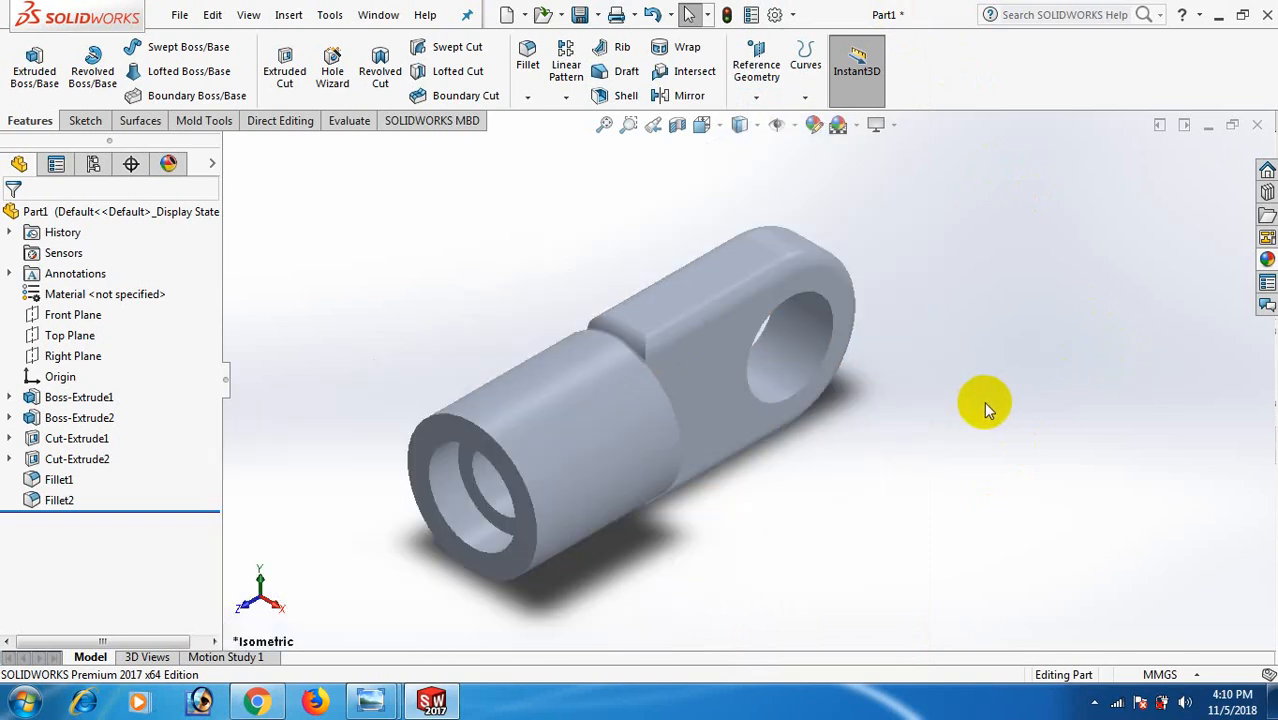
{"action": "key", "text": "space"}
{"action": "left_click", "coordinate": [884, 17]}
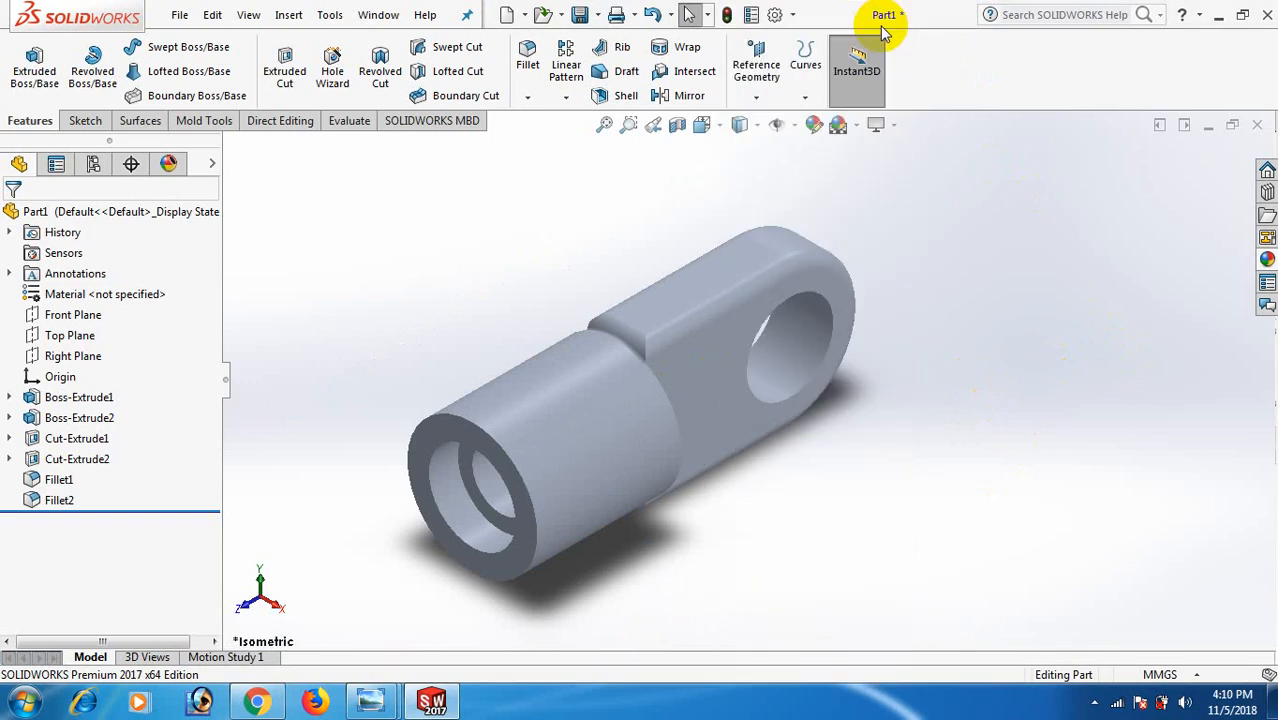
{"action": "left_click", "coordinate": [1095, 703]}
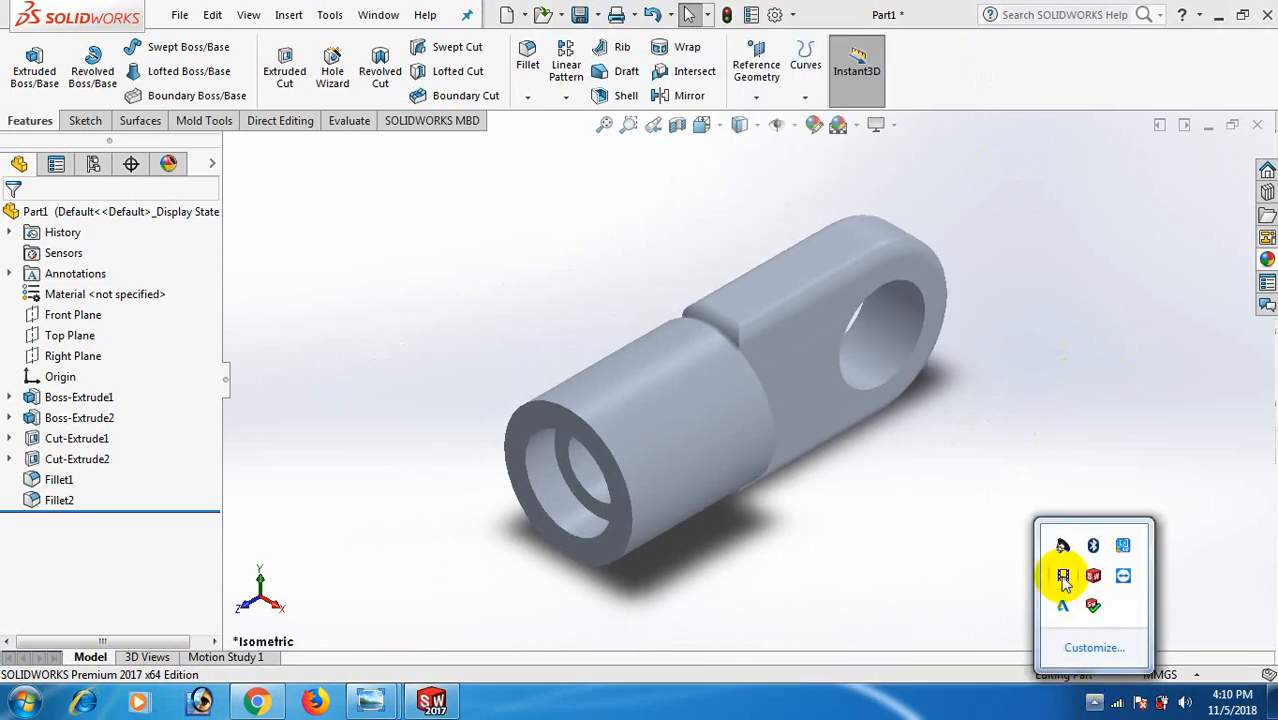